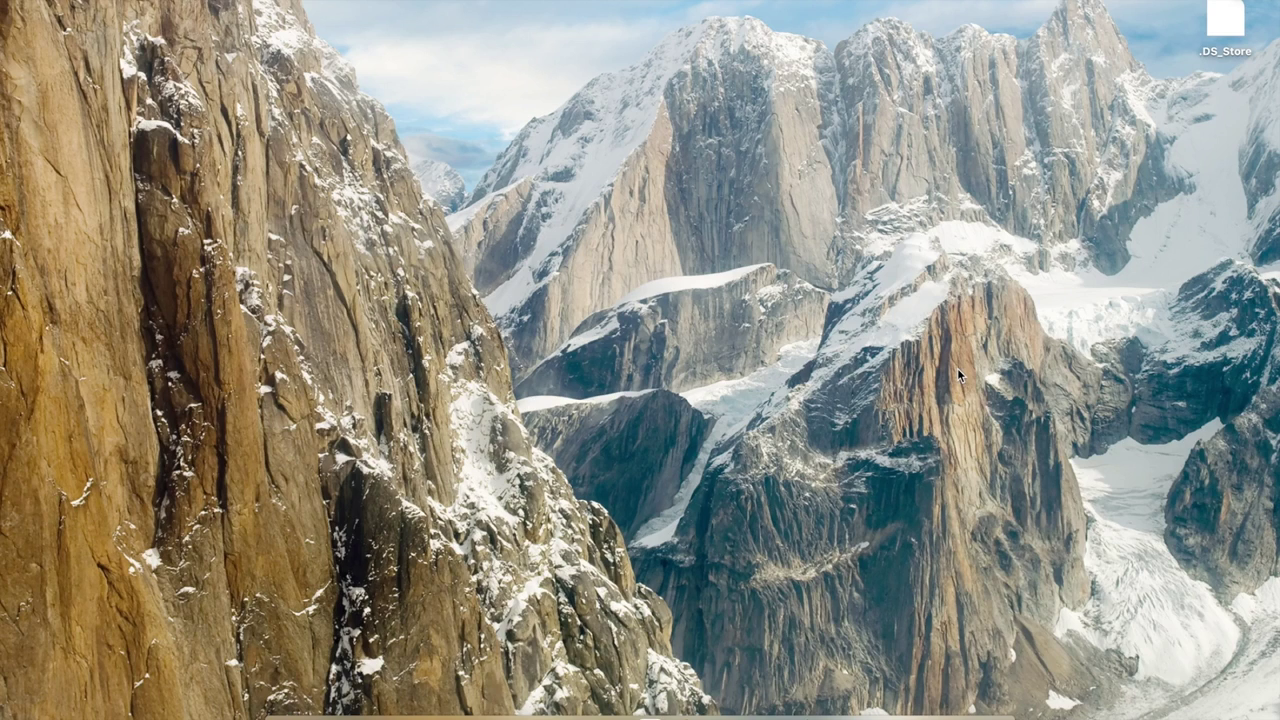
# Launch Unity through Spotlight search and move the project launcher window into place
pyautogui.press('super+space')
pyautogui.write('unity')
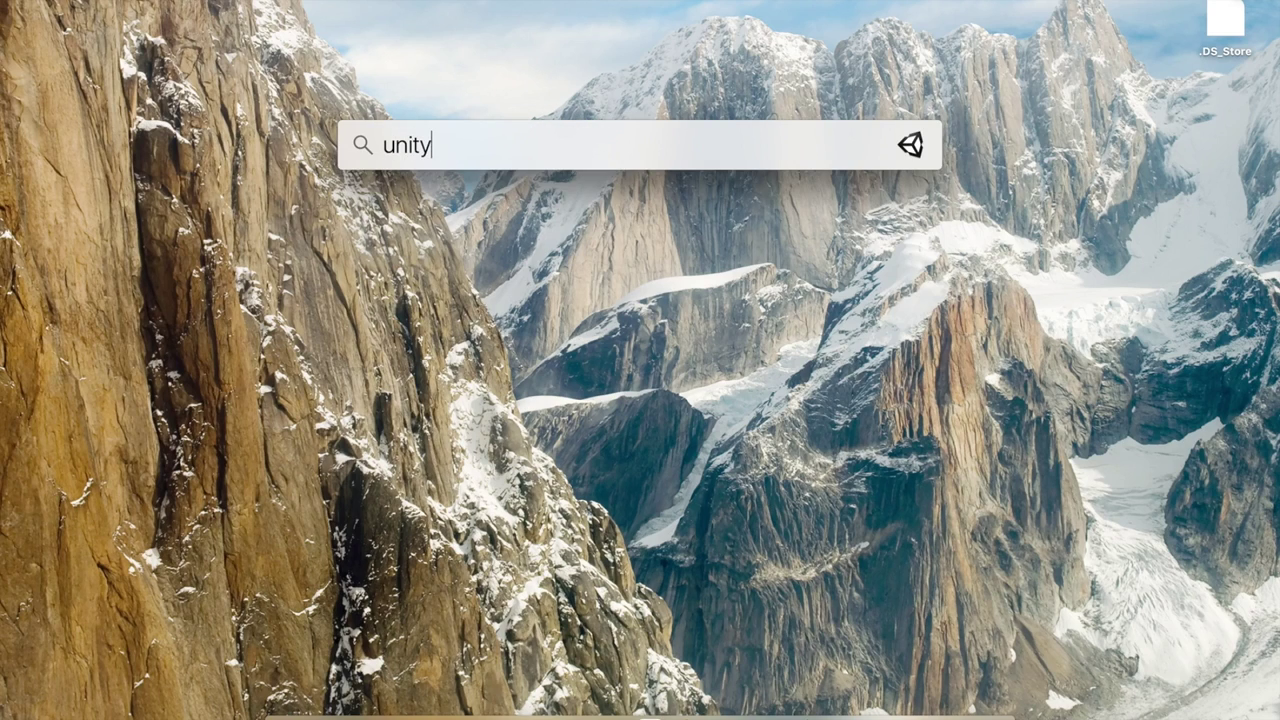
pyautogui.press('Return')
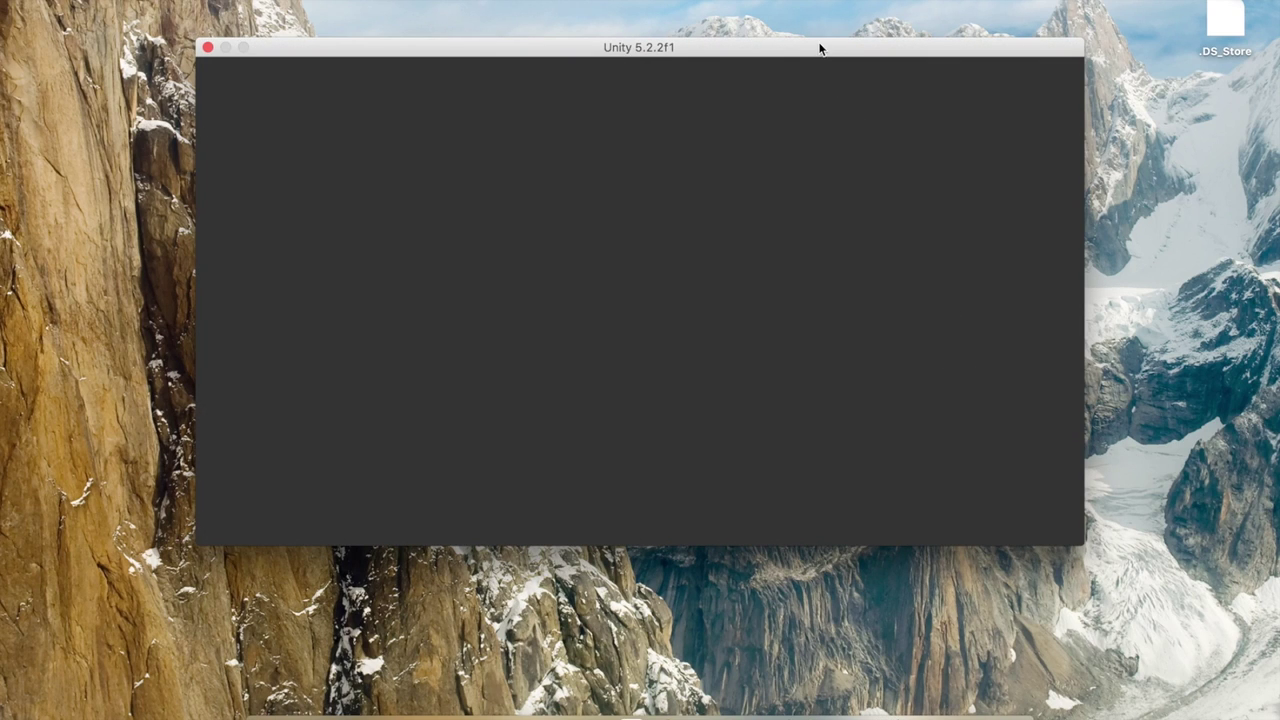
pyautogui.moveTo(820, 48); pyautogui.dragTo(814, 67)
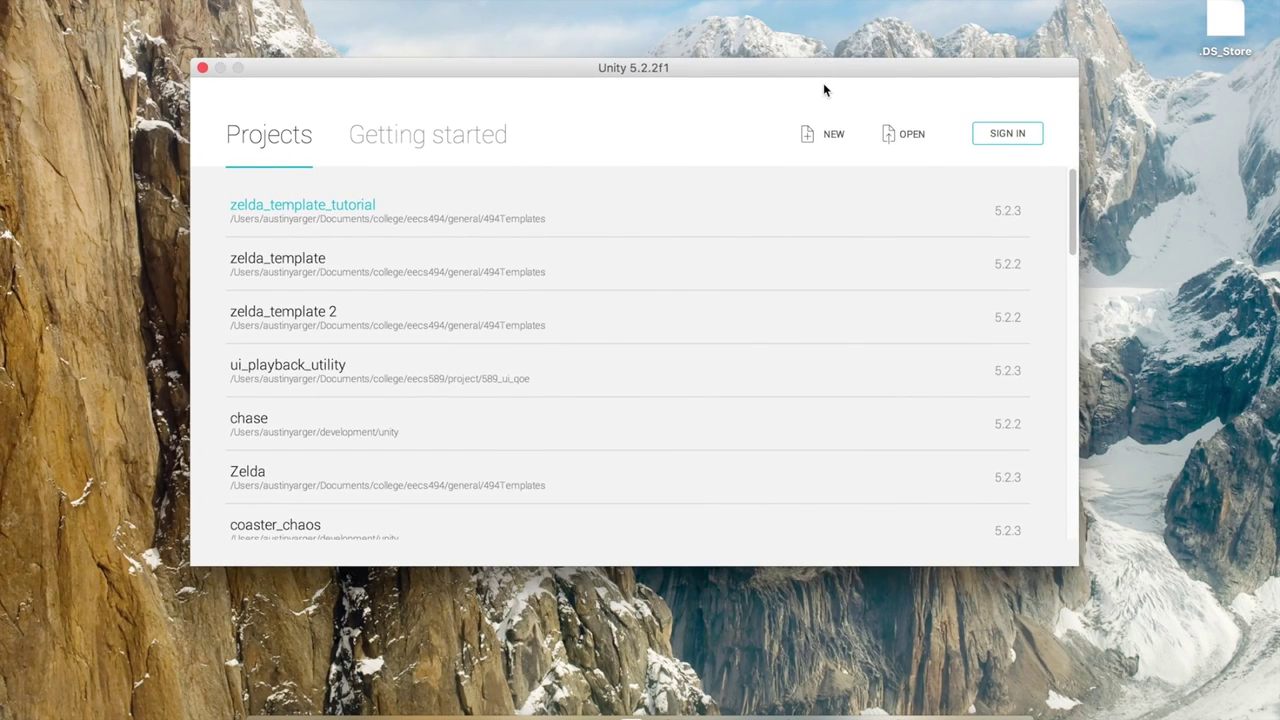
# Open the zelda_template_tutorial project from the recent projects list
pyautogui.click(354, 204)
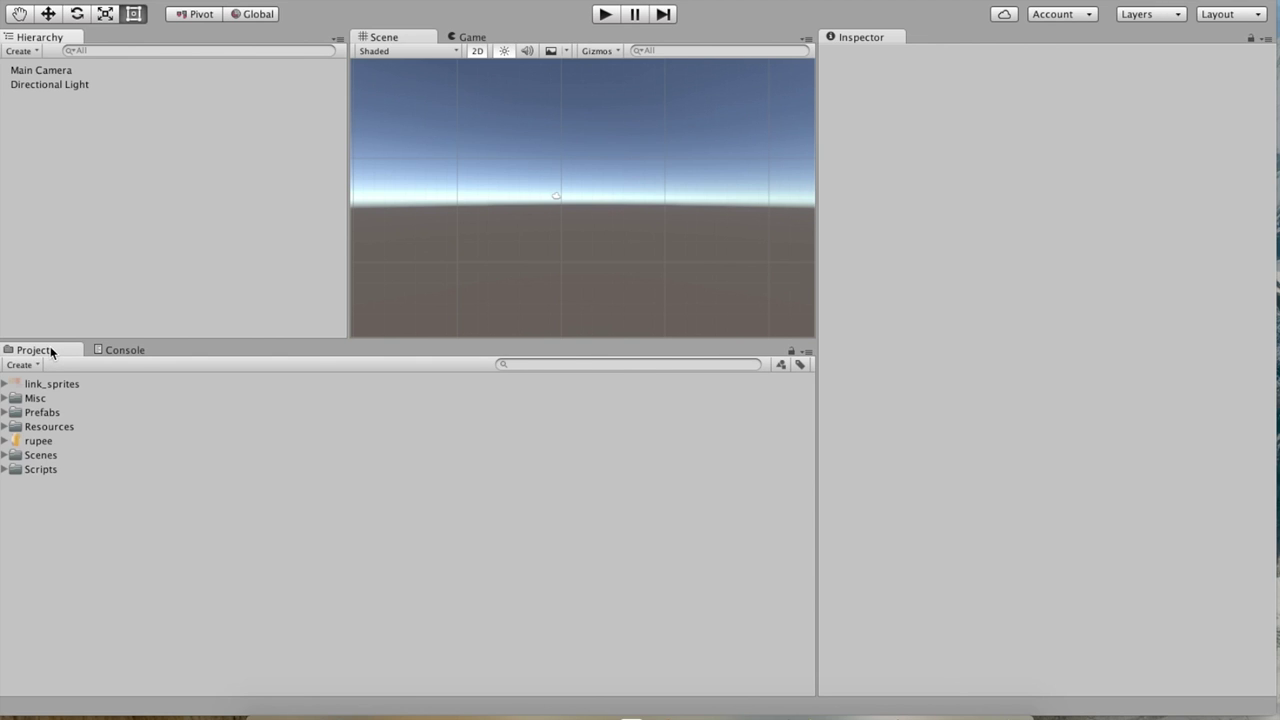
# Expand the Scenes folder in the Project panel and select the Dungeon scene asset
pyautogui.click(22, 482)
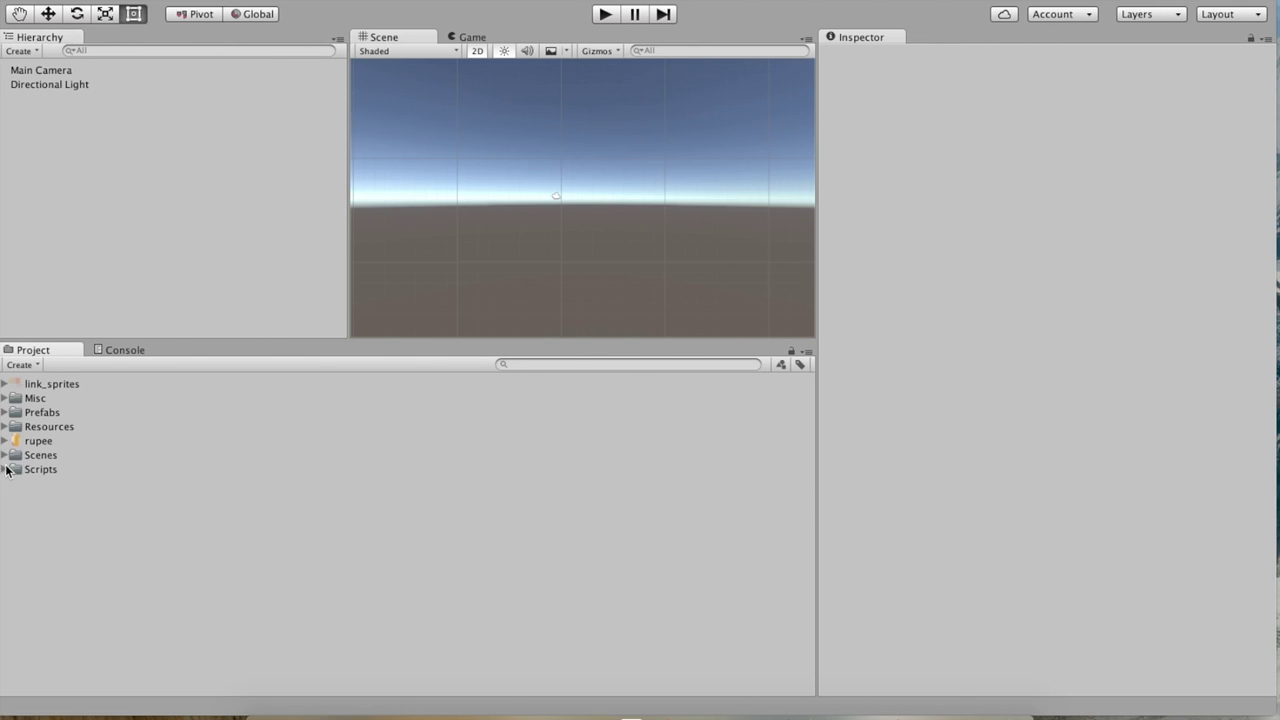
pyautogui.click(5, 455)
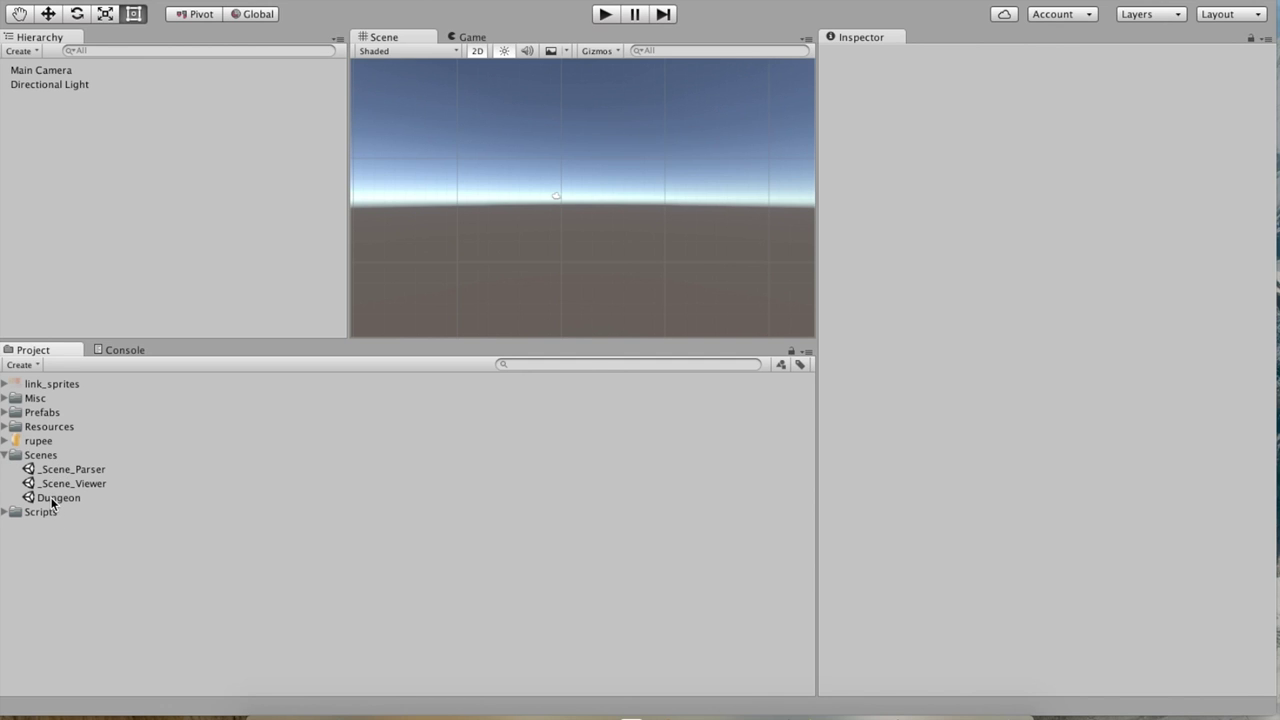
pyautogui.click(53, 499)
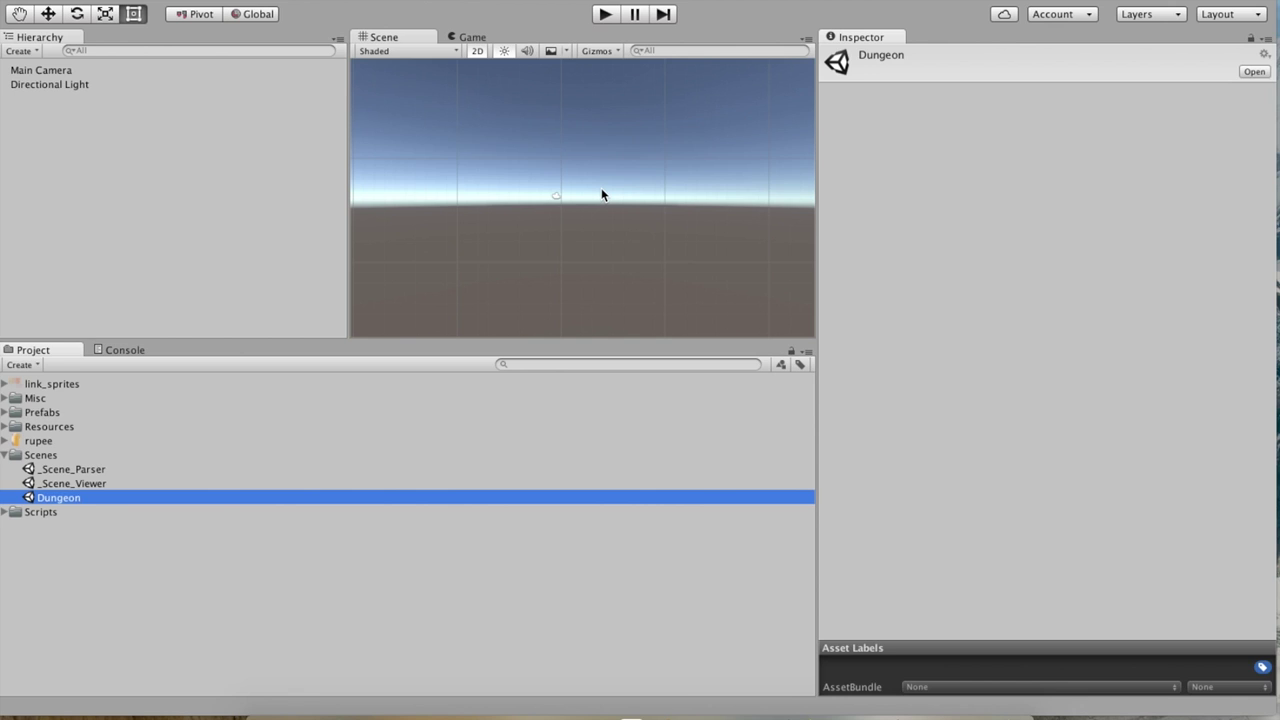
pyautogui.moveTo(603, 194)
pyautogui.mouseDown(button='middle')
pyautogui.moveTo(566, 189)
pyautogui.moveTo(603, 220)
pyautogui.moveTo(617, 189)
pyautogui.mouseUp(button='middle')
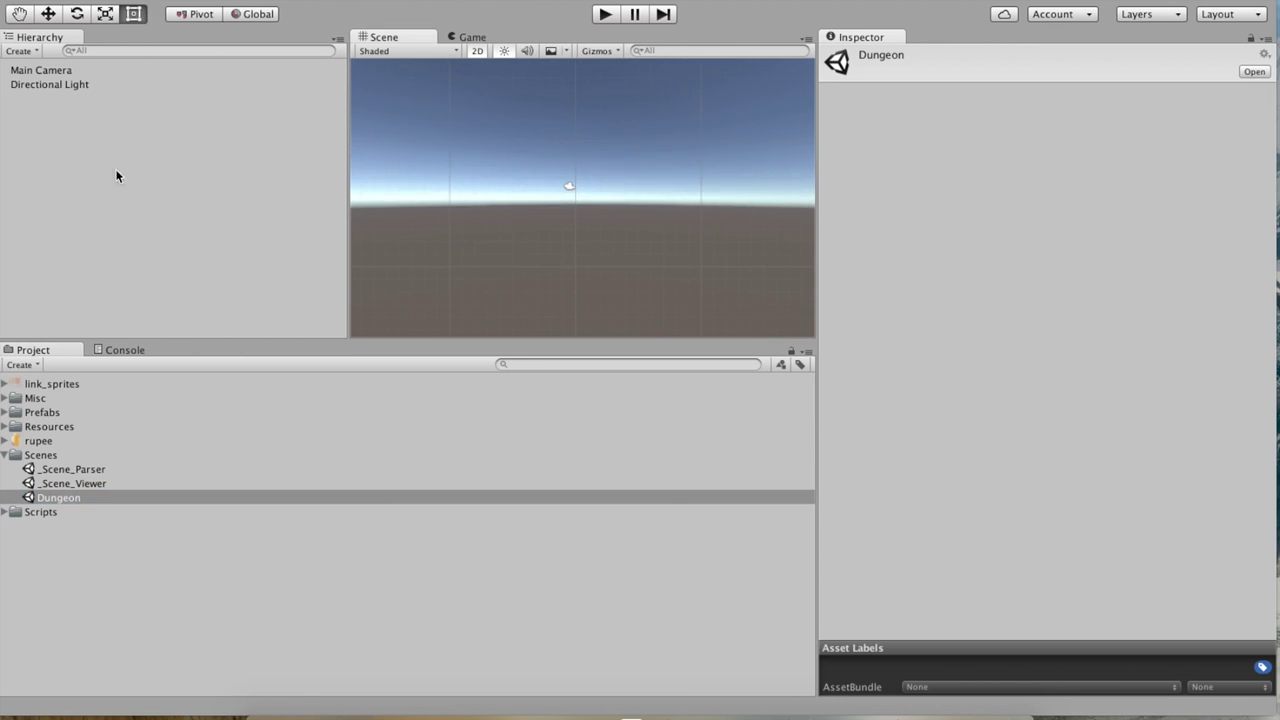
# Select Main Camera and scroll the Inspector to its Show Map On Camera script
pyautogui.click(44, 72)
pyautogui.scroll(-5, 934, 465)
pyautogui.scroll(-1, 934, 465)
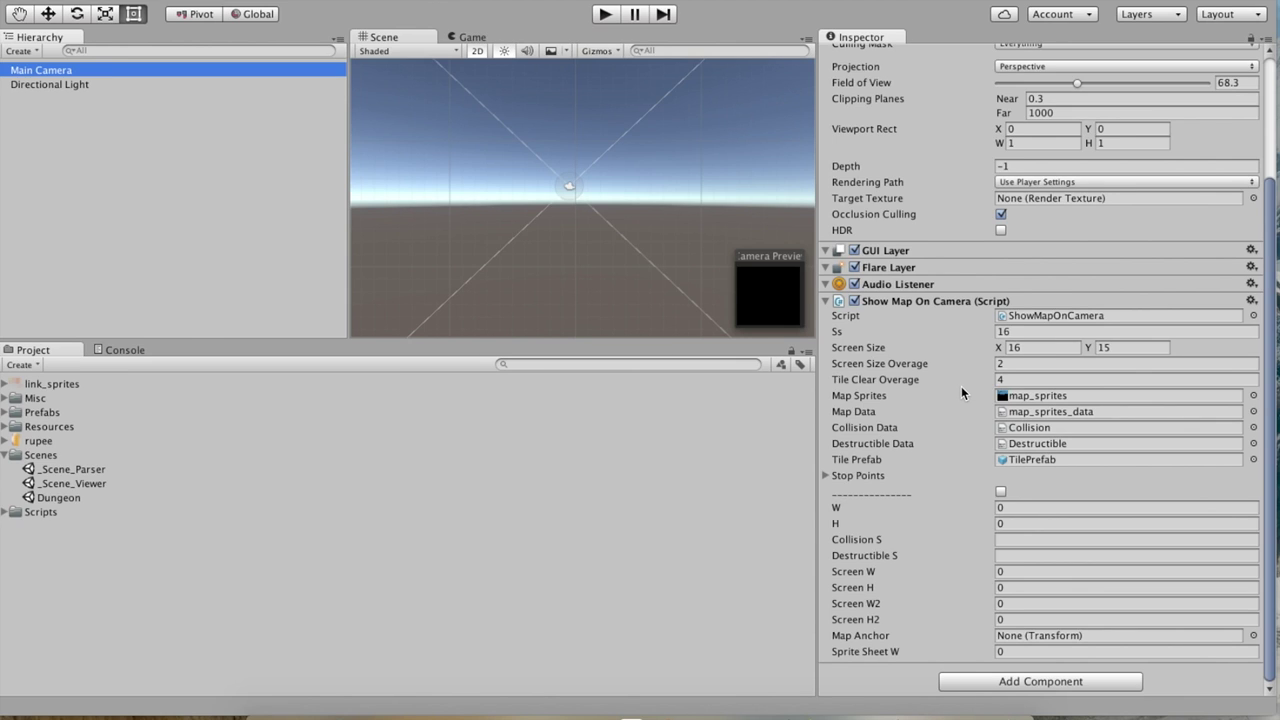
pyautogui.moveTo(635, 164); pyautogui.dragTo(651, 204, button='right')
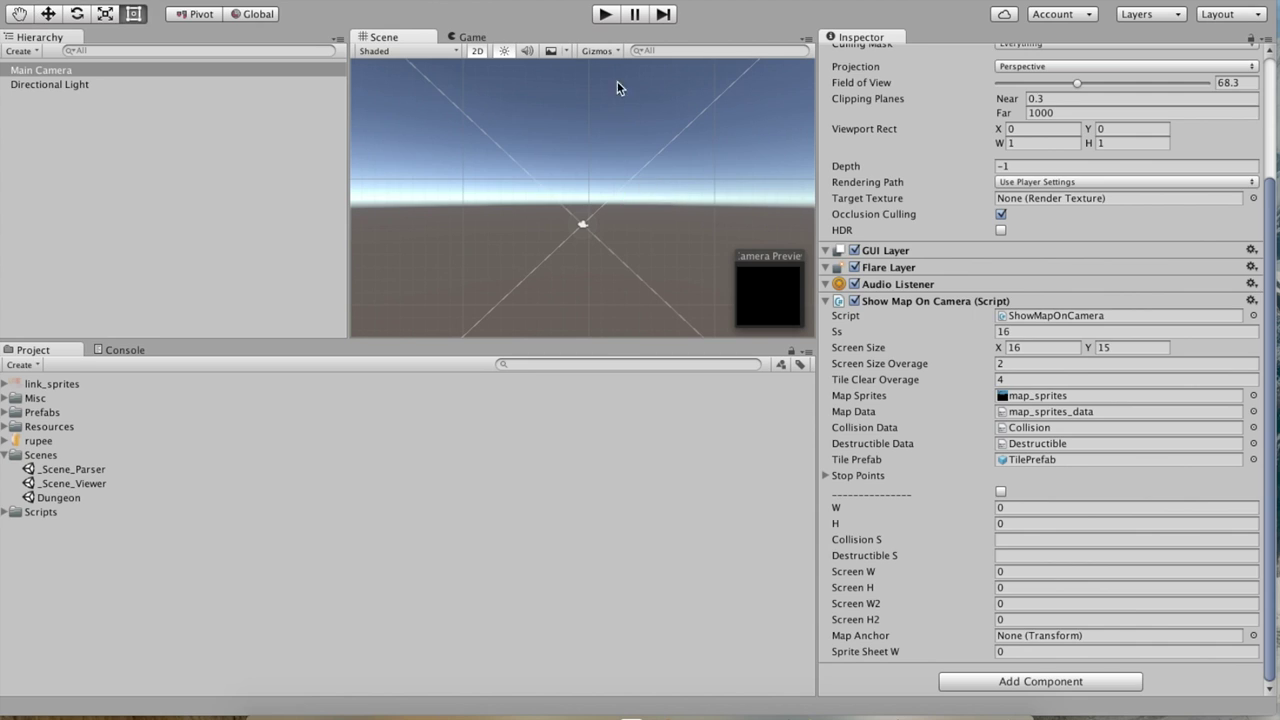
# Run the game and view the whole generated dungeon map in the Scene view
pyautogui.click(604, 16)
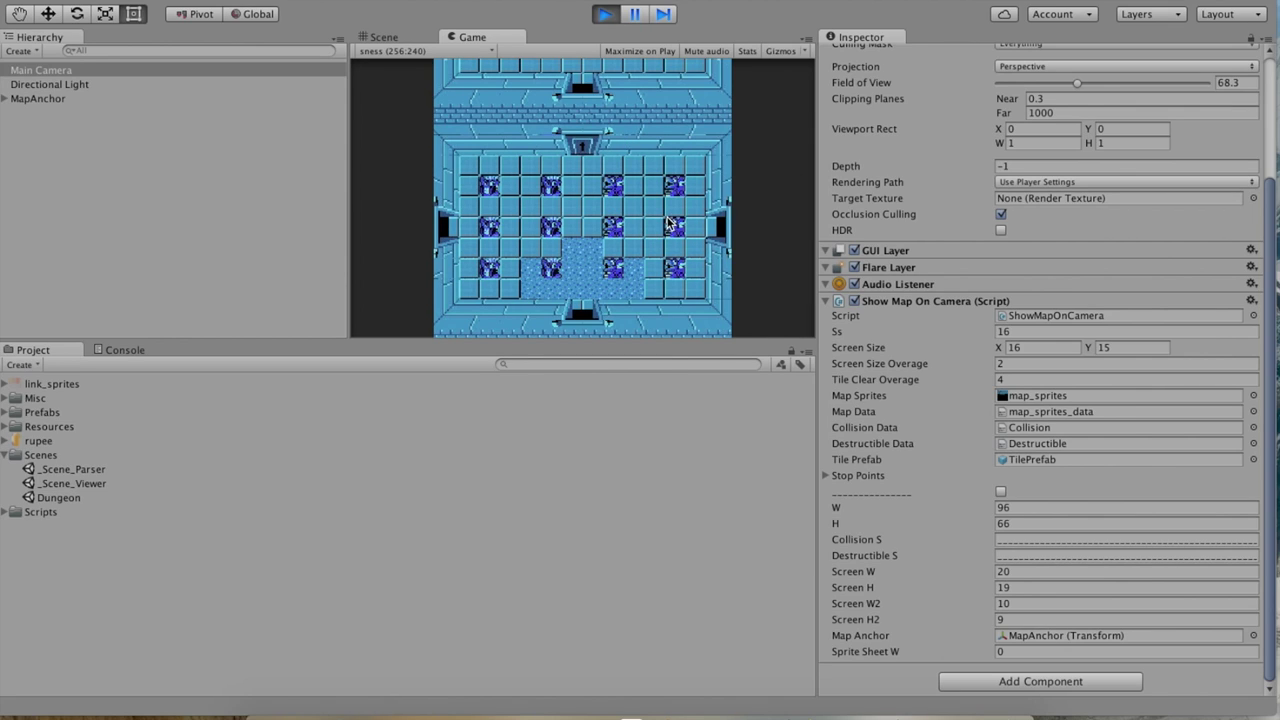
pyautogui.click(385, 37)
pyautogui.scroll(-5, 600, 200)
pyautogui.moveTo(627, 265); pyautogui.dragTo(604, 212, button='middle')
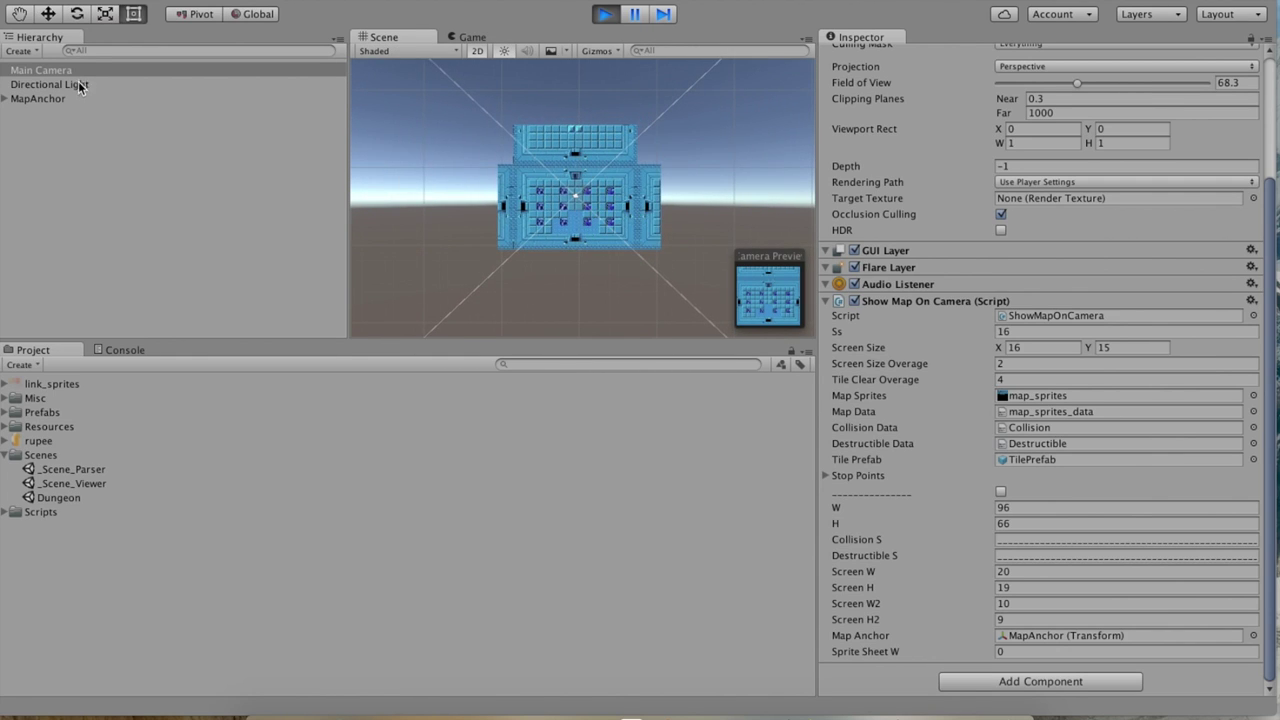
pyautogui.scroll(4, 577, 209)
pyautogui.moveTo(593, 192); pyautogui.dragTo(614, 217, button='middle')
# Select Main Camera and scrub its Position X back and forth
pyautogui.click(117, 71)
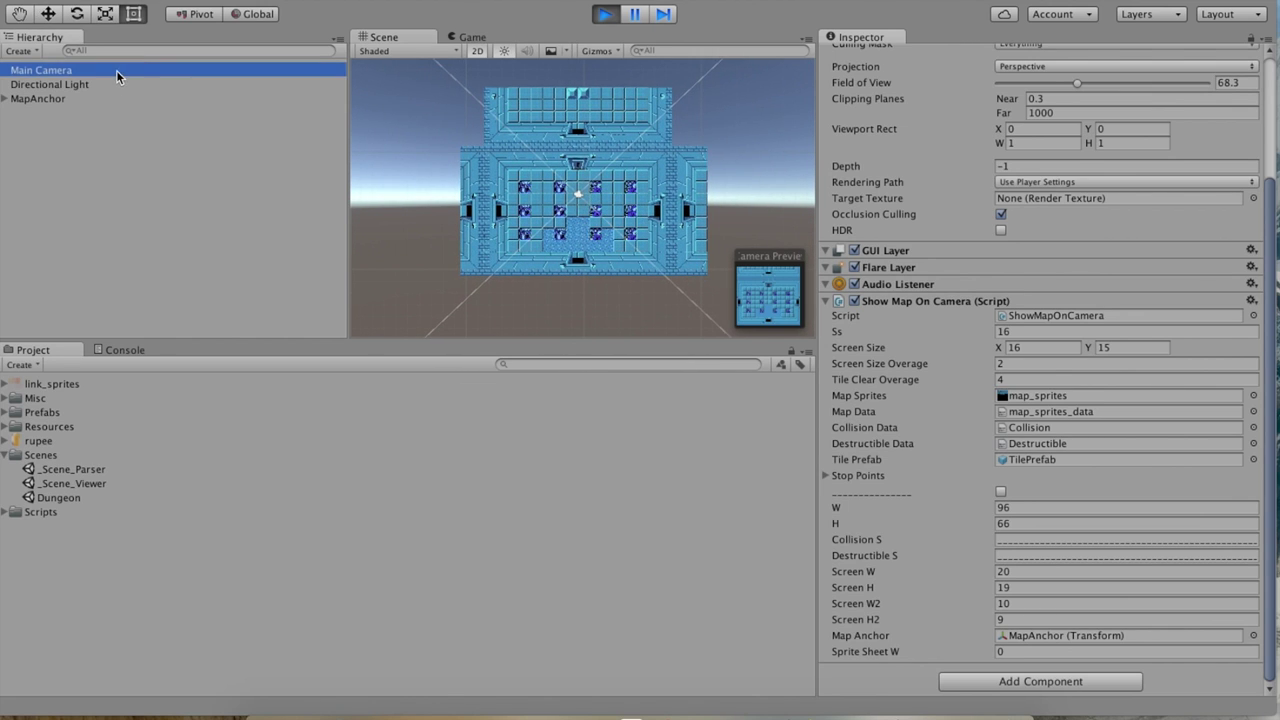
pyautogui.scroll(4, 1066, 85)
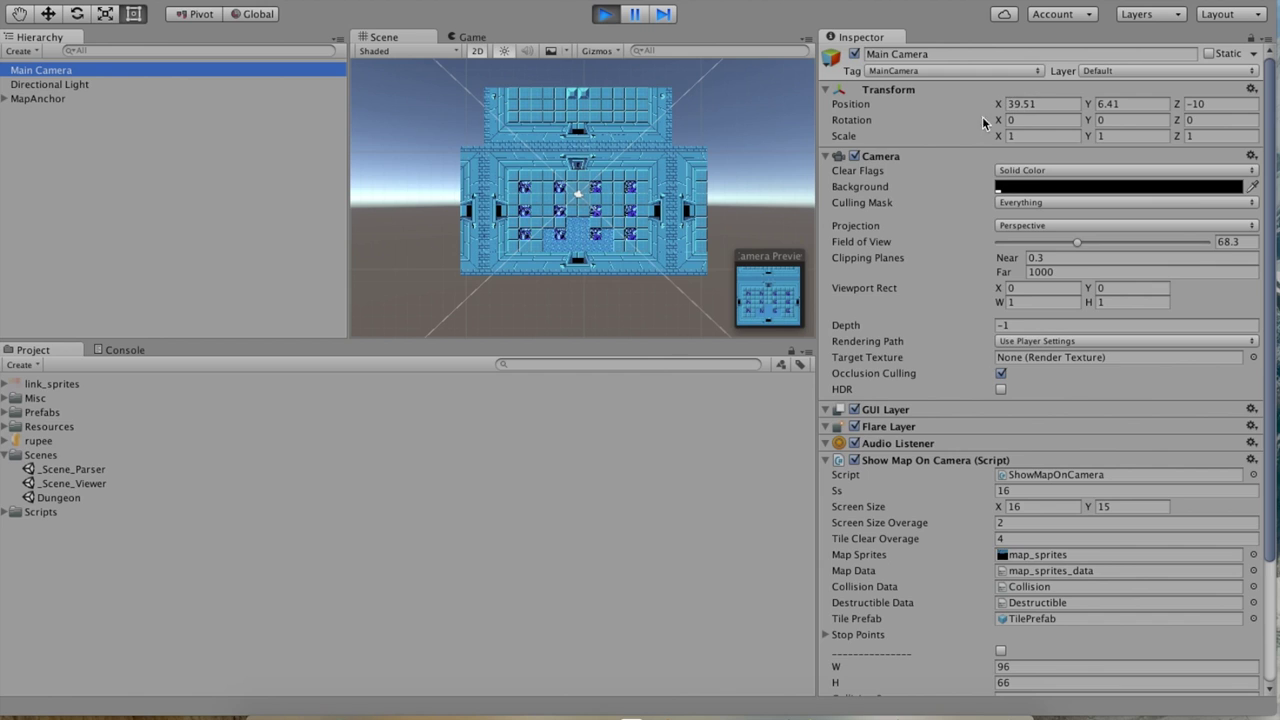
pyautogui.moveTo(998, 104); pyautogui.dragTo(994, 249)
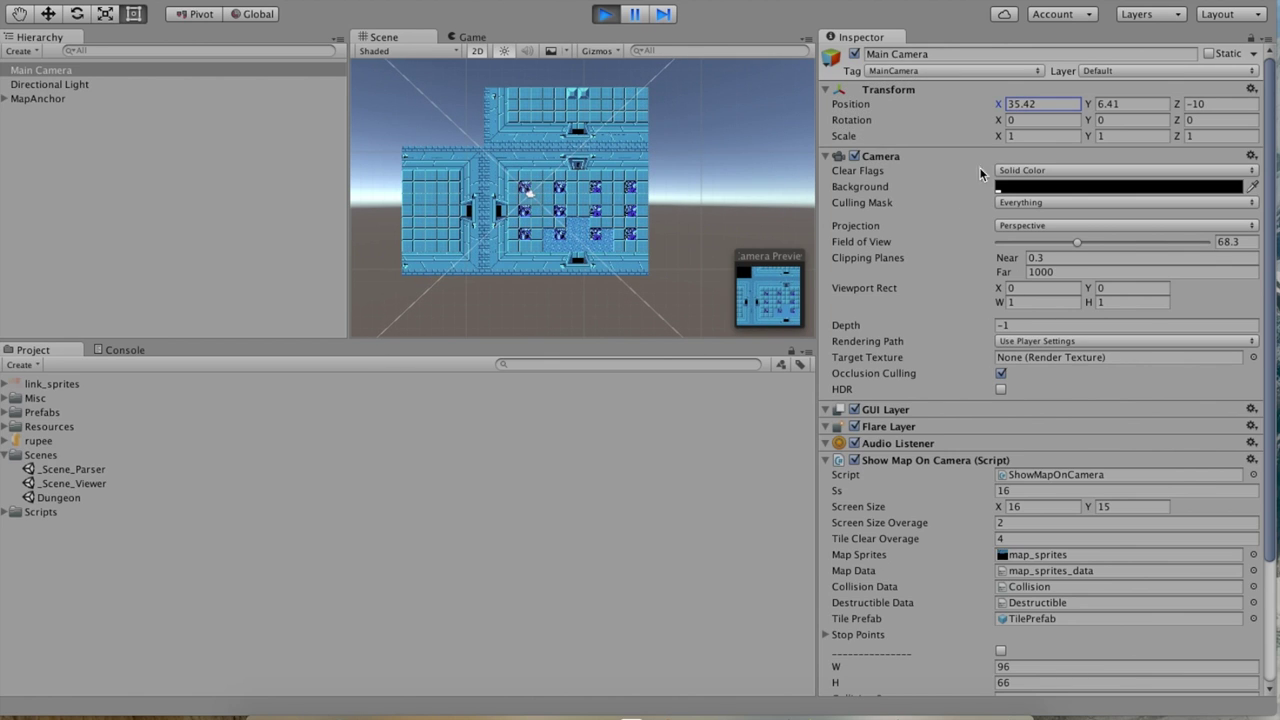
pyautogui.moveTo(998, 100); pyautogui.dragTo(1100, 98)
pyautogui.scroll(-6, 537, 158)
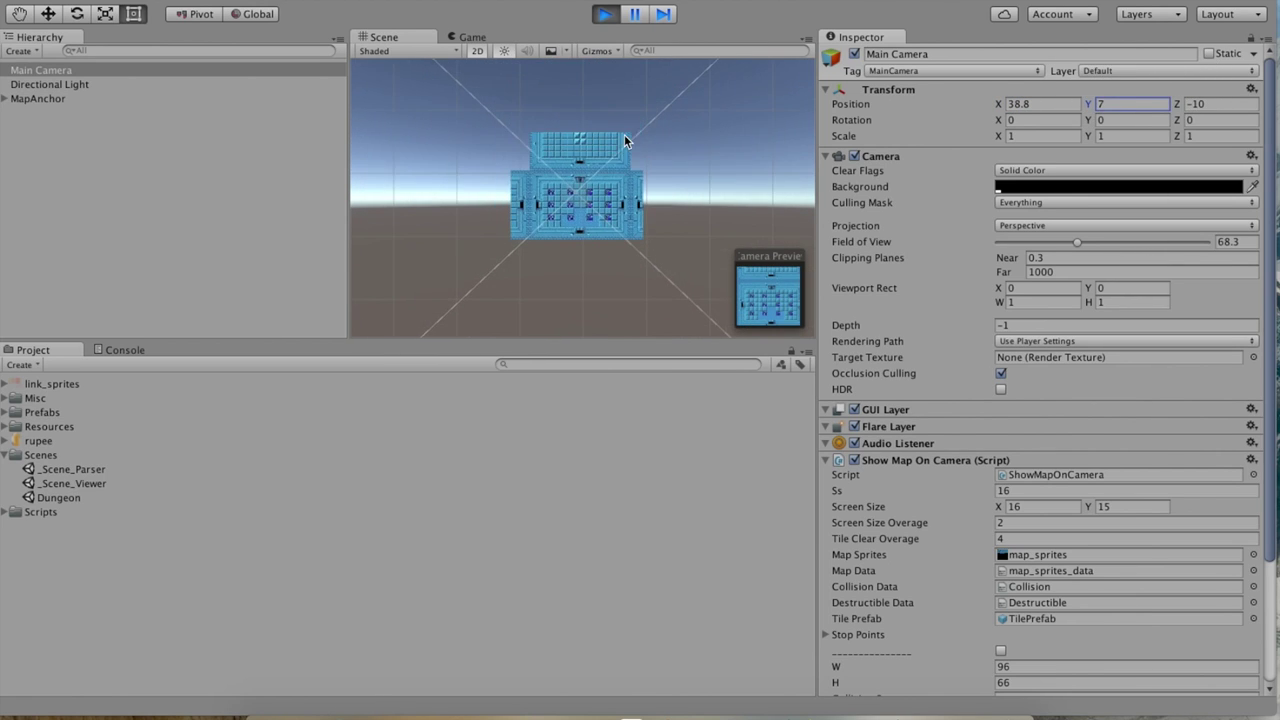
pyautogui.moveTo(591, 148); pyautogui.dragTo(581, 149, button='middle')
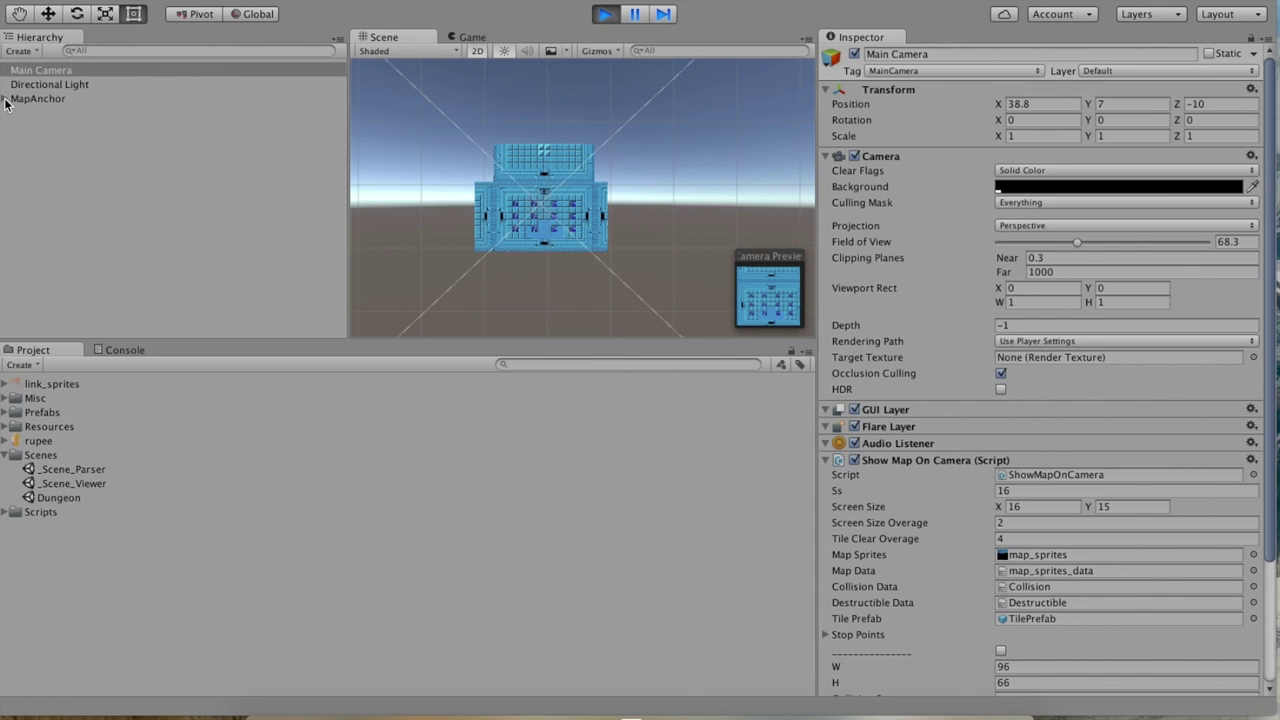
# Expand MapAnchor and inspect tiles 048x009, 048x007, 048x004 and 040x018
pyautogui.click(5, 100)
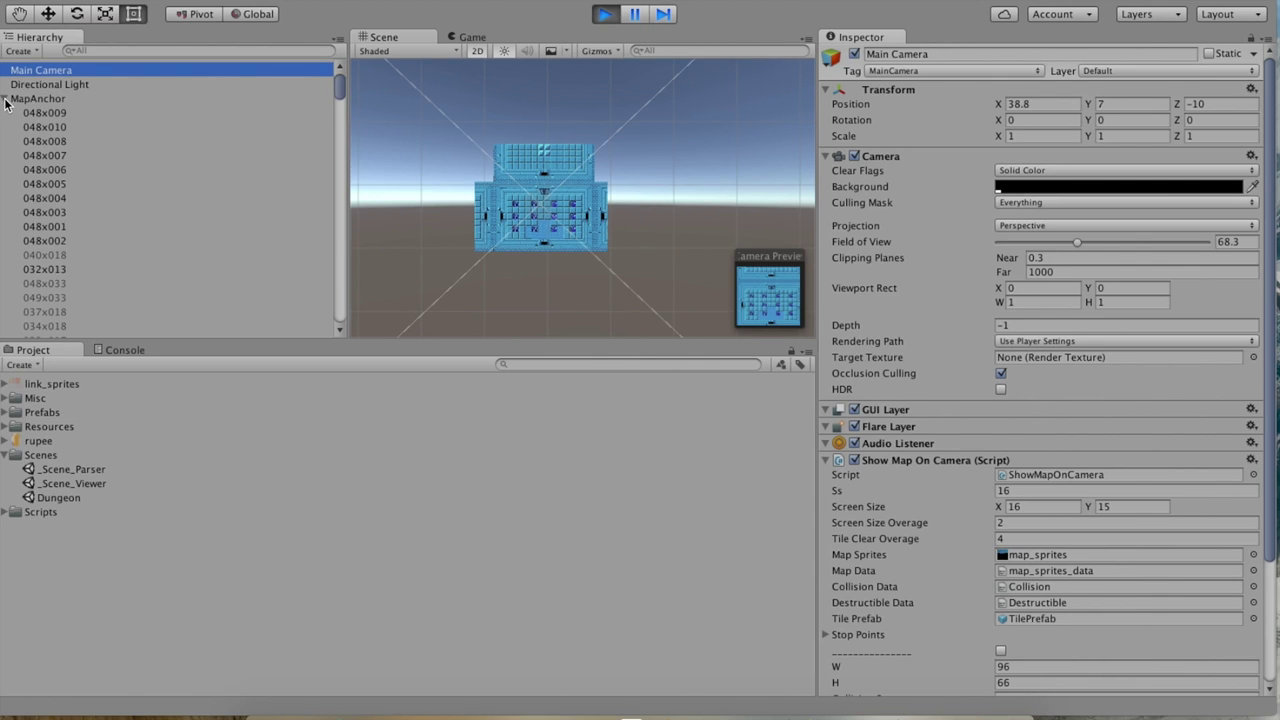
pyautogui.click(57, 100)
pyautogui.click(53, 111)
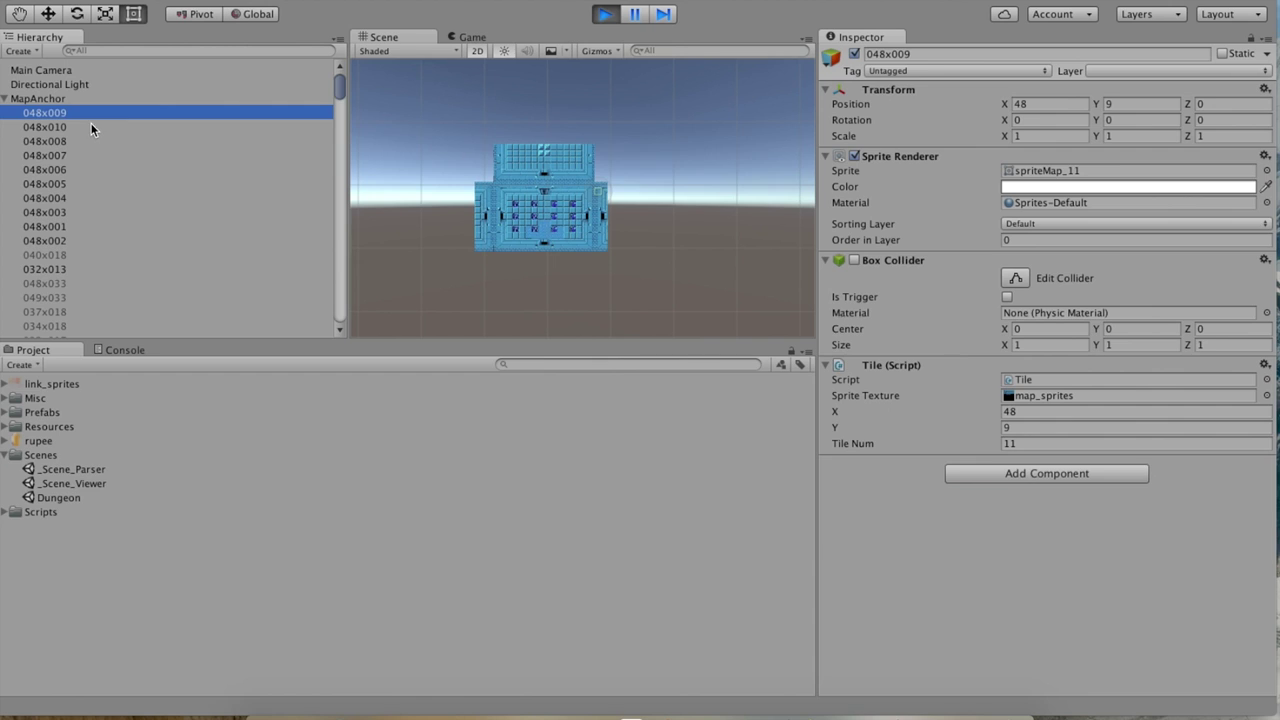
pyautogui.click(62, 155)
pyautogui.click(62, 198)
pyautogui.click(60, 255)
pyautogui.scroll(5, 498, 210)
# Inspect tiles 049x033, 048x004 and 048x008, then collapse MapAnchor's tile list
pyautogui.moveTo(498, 210); pyautogui.dragTo(557, 200, button='middle')
pyautogui.click(99, 297)
pyautogui.click(103, 198)
pyautogui.click(116, 141)
pyautogui.scroll(-5, 119, 209)
pyautogui.scroll(5, 115, 216)
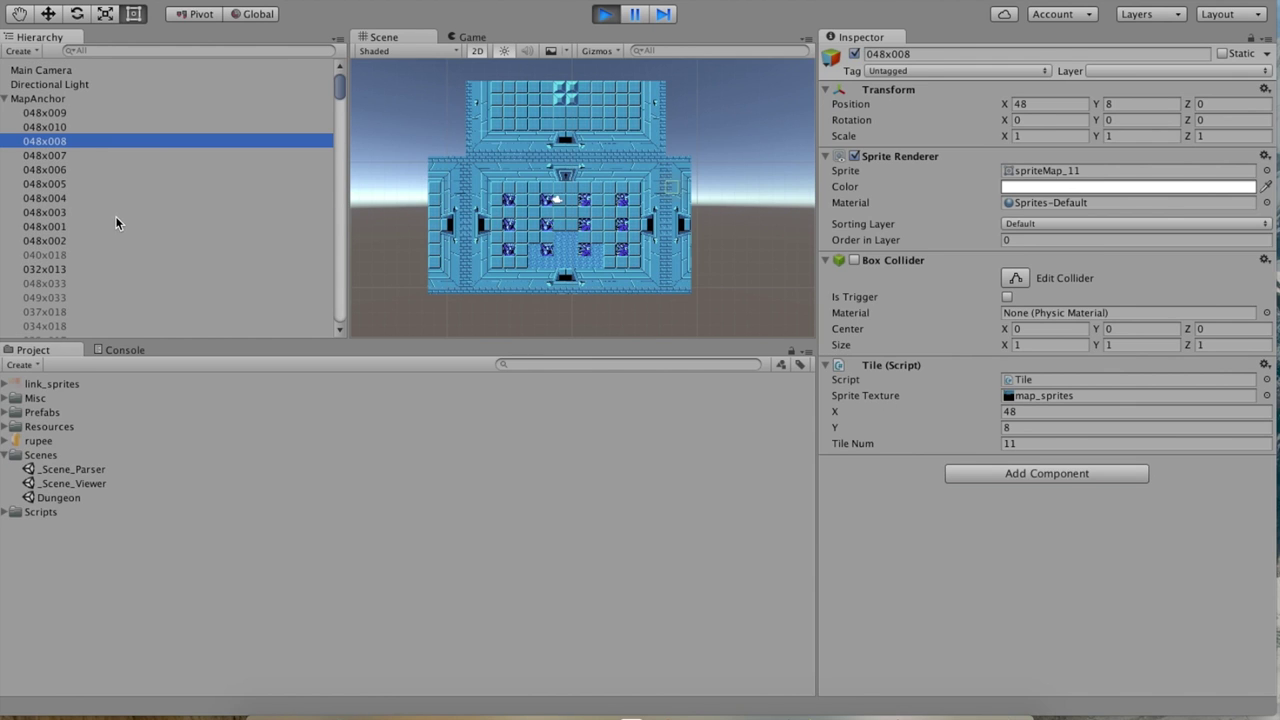
pyautogui.click(5, 99)
pyautogui.scroll(-2, 546, 186)
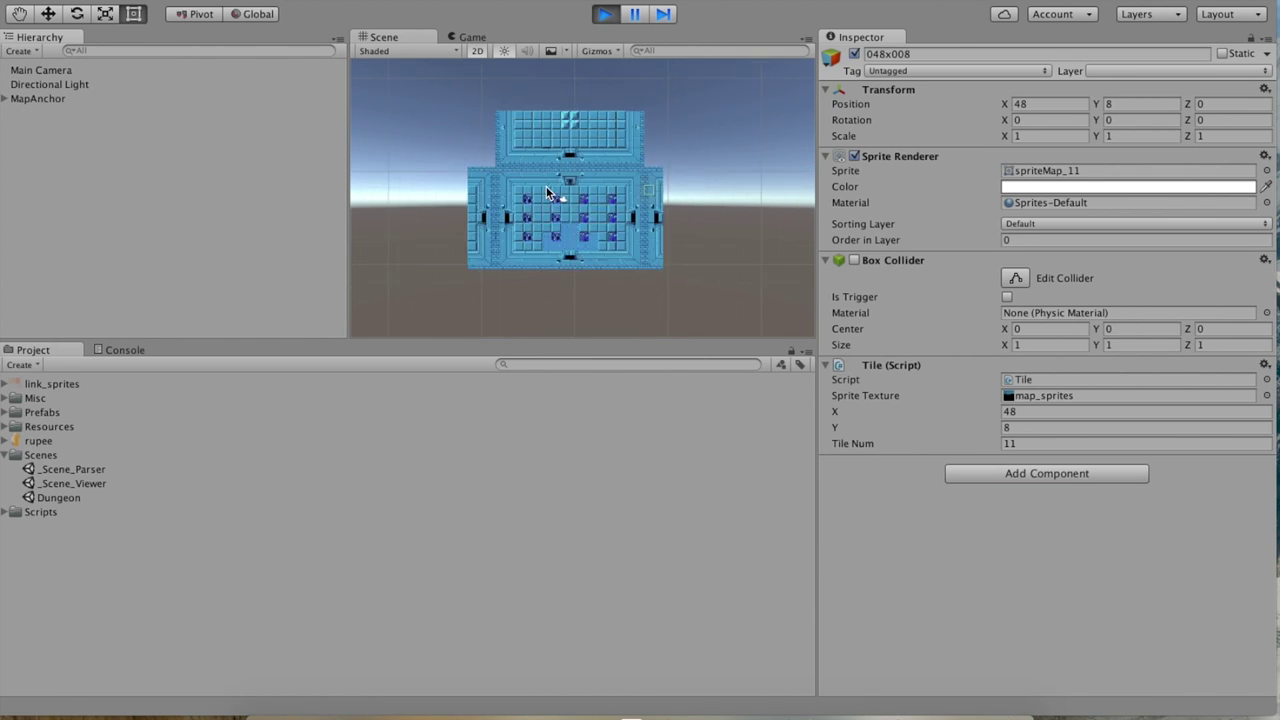
pyautogui.scroll(-3, 560, 170)
pyautogui.moveTo(578, 147); pyautogui.dragTo(593, 212, button='middle')
pyautogui.scroll(4, 595, 160)
# Select Main Camera again and raise its Position Y to about 19.98
pyautogui.click(150, 70)
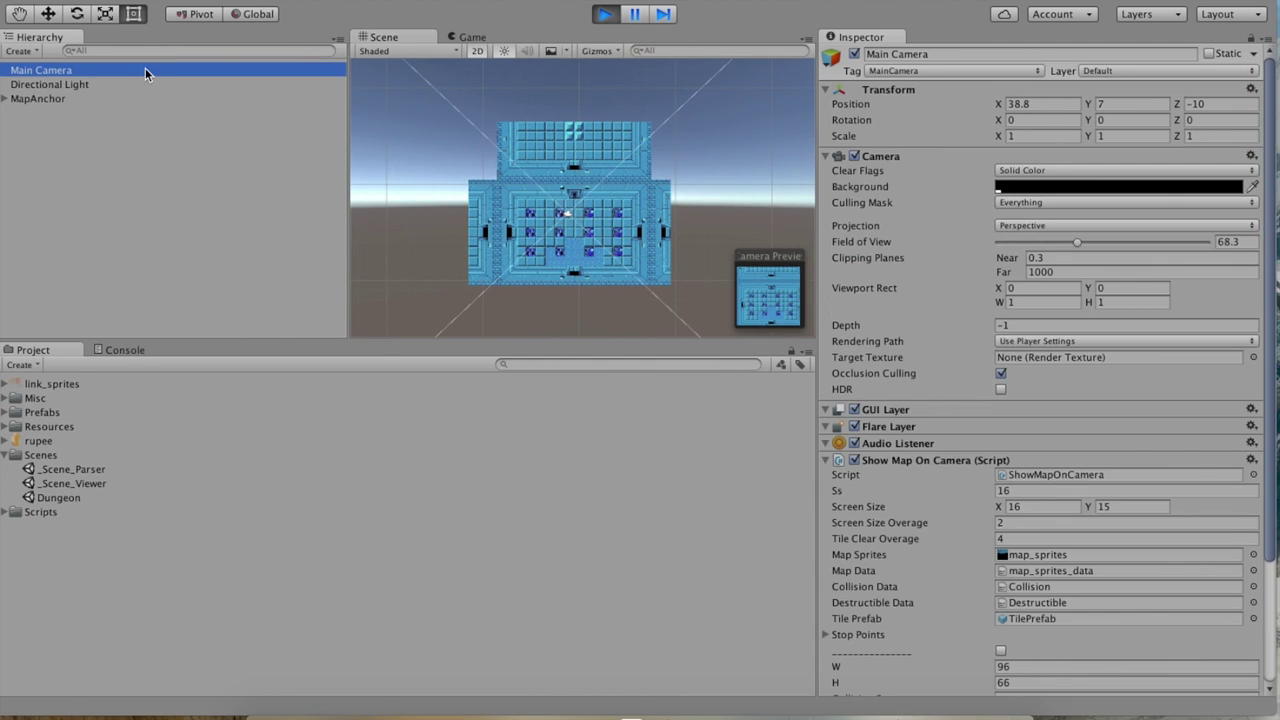
pyautogui.moveTo(616, 200); pyautogui.dragTo(621, 193, button='middle')
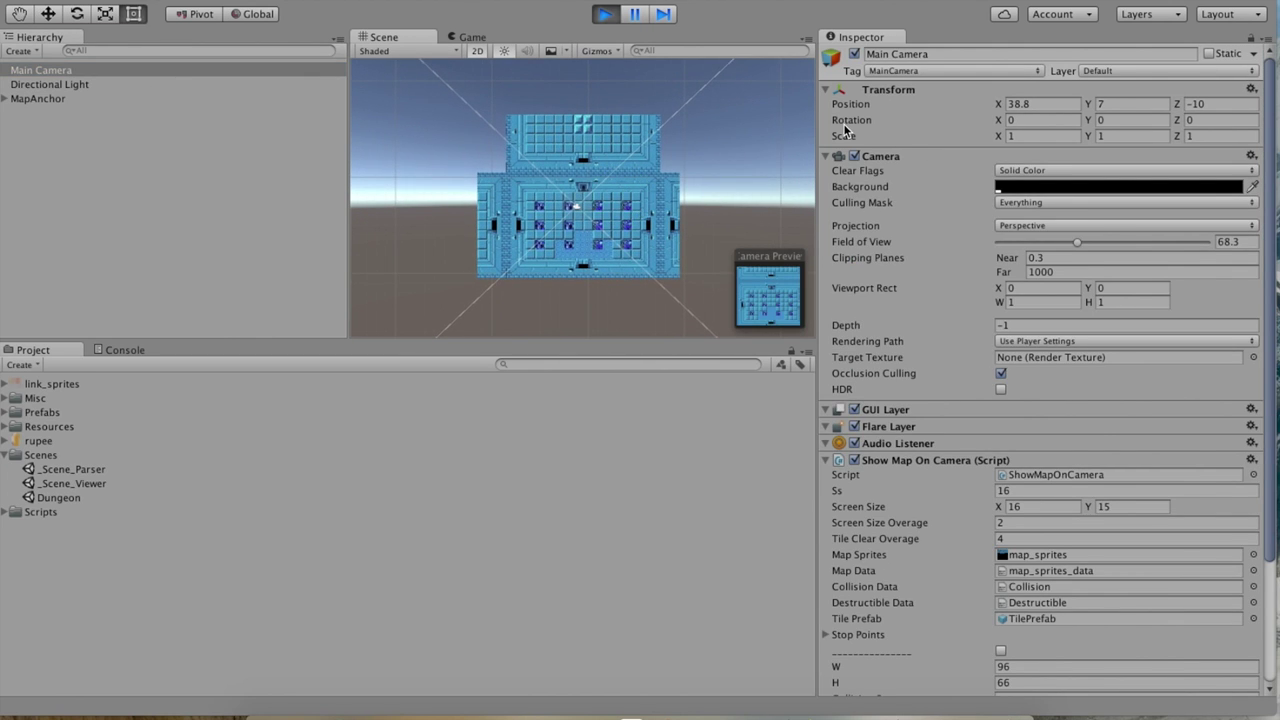
pyautogui.click(1097, 105)
pyautogui.moveTo(1097, 105)
pyautogui.mouseDown()
pyautogui.moveTo(1200, 143)
pyautogui.moveTo(1240, 137)
pyautogui.moveTo(1092, 120)
pyautogui.moveTo(1150, 130)
pyautogui.moveTo(1120, 105)
pyautogui.mouseUp()
# Stop the game, run it once more, then stop it again
pyautogui.click(606, 15)
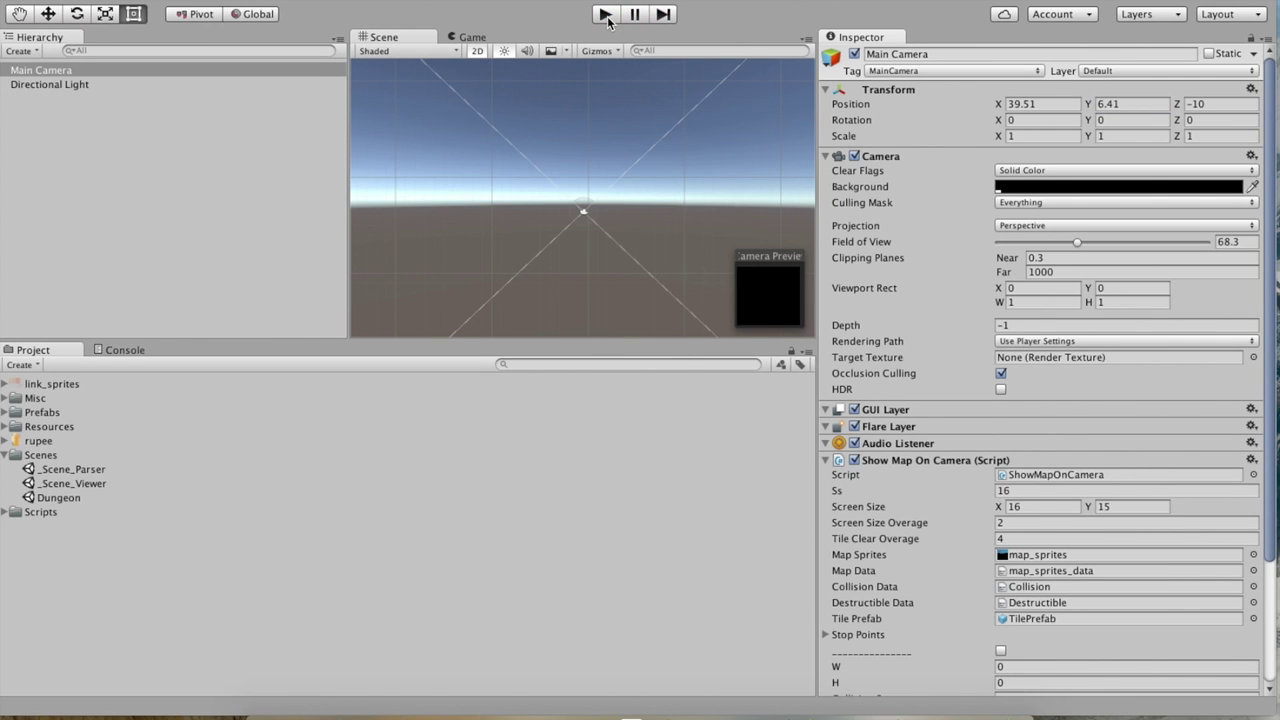
pyautogui.click(606, 14)
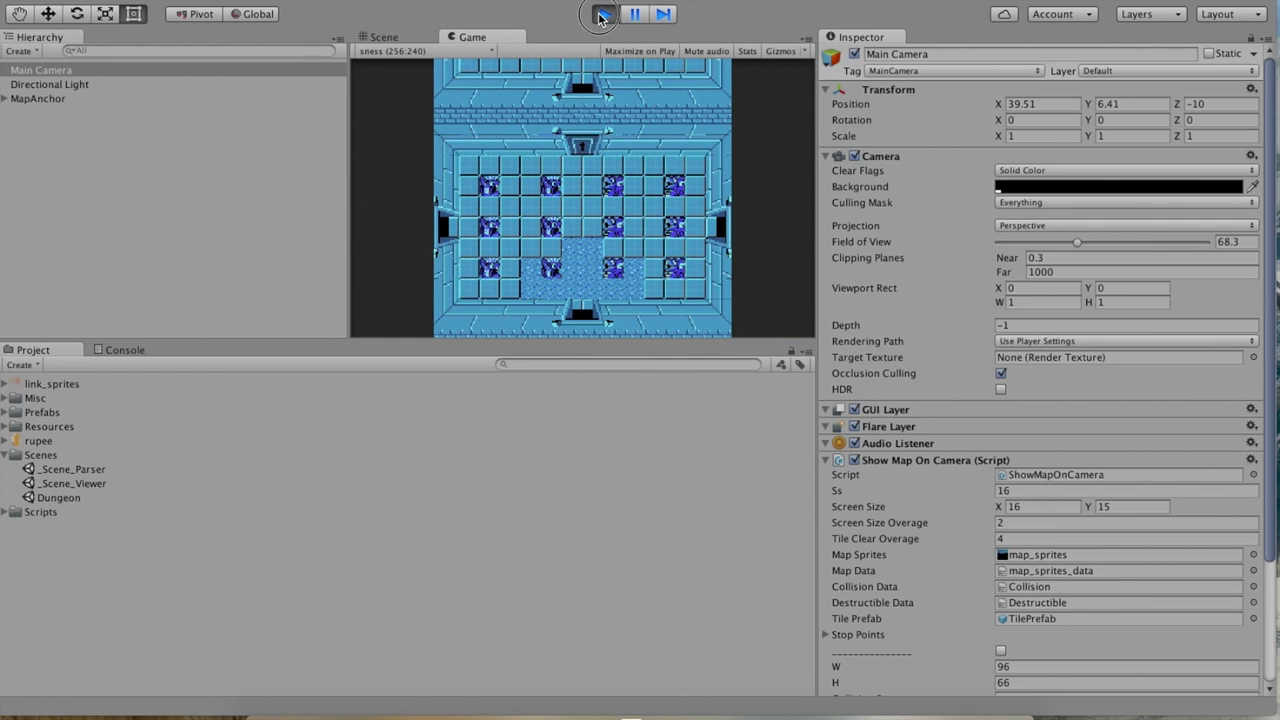
pyautogui.click(603, 15)
# Fold Scenes, Resources, Prefabs and Misc closed, then expand and select link_sprites
pyautogui.click(8, 457)
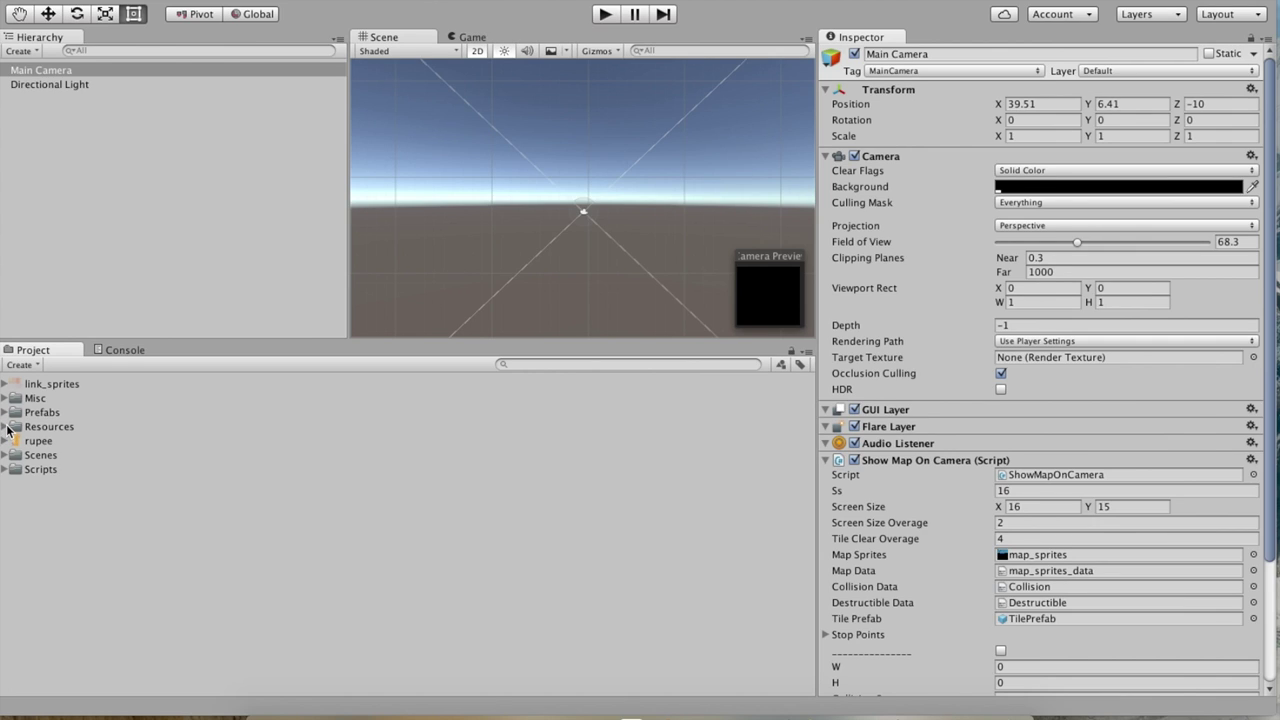
pyautogui.click(5, 427)
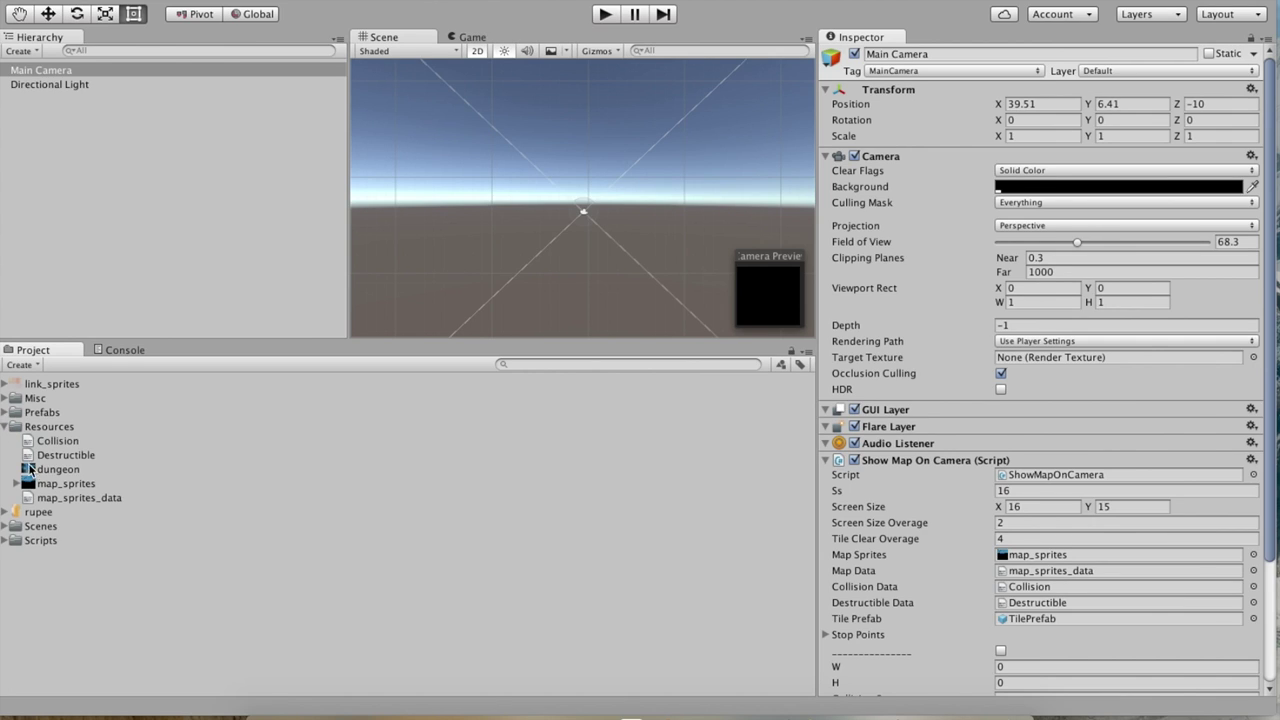
pyautogui.click(5, 412)
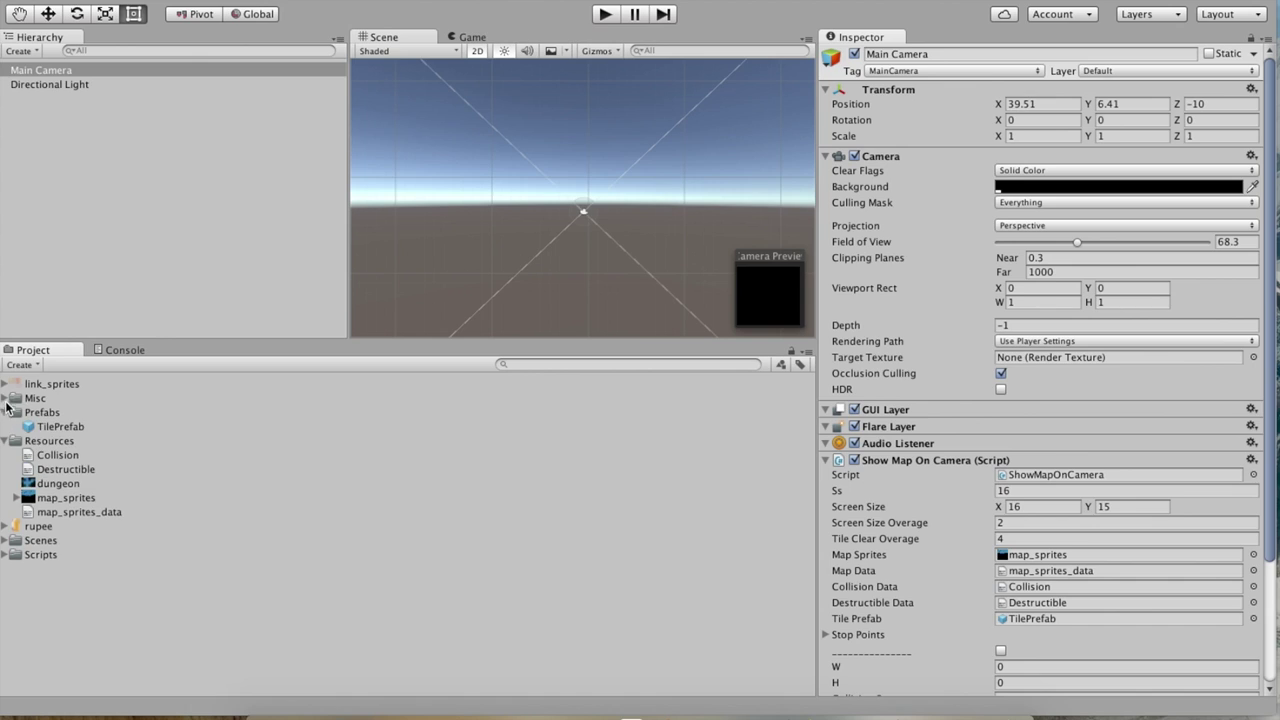
pyautogui.click(6, 398)
pyautogui.click(5, 398)
pyautogui.click(5, 412)
pyautogui.click(5, 426)
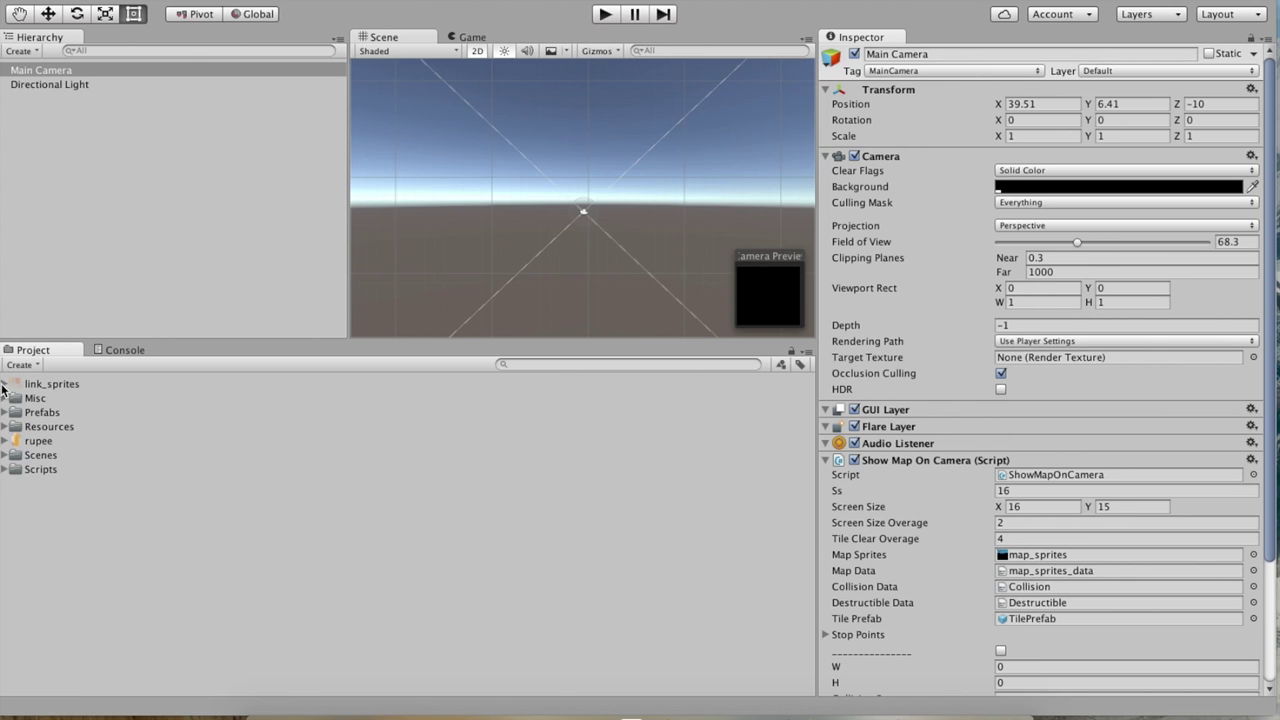
pyautogui.click(4, 384)
pyautogui.click(12, 383)
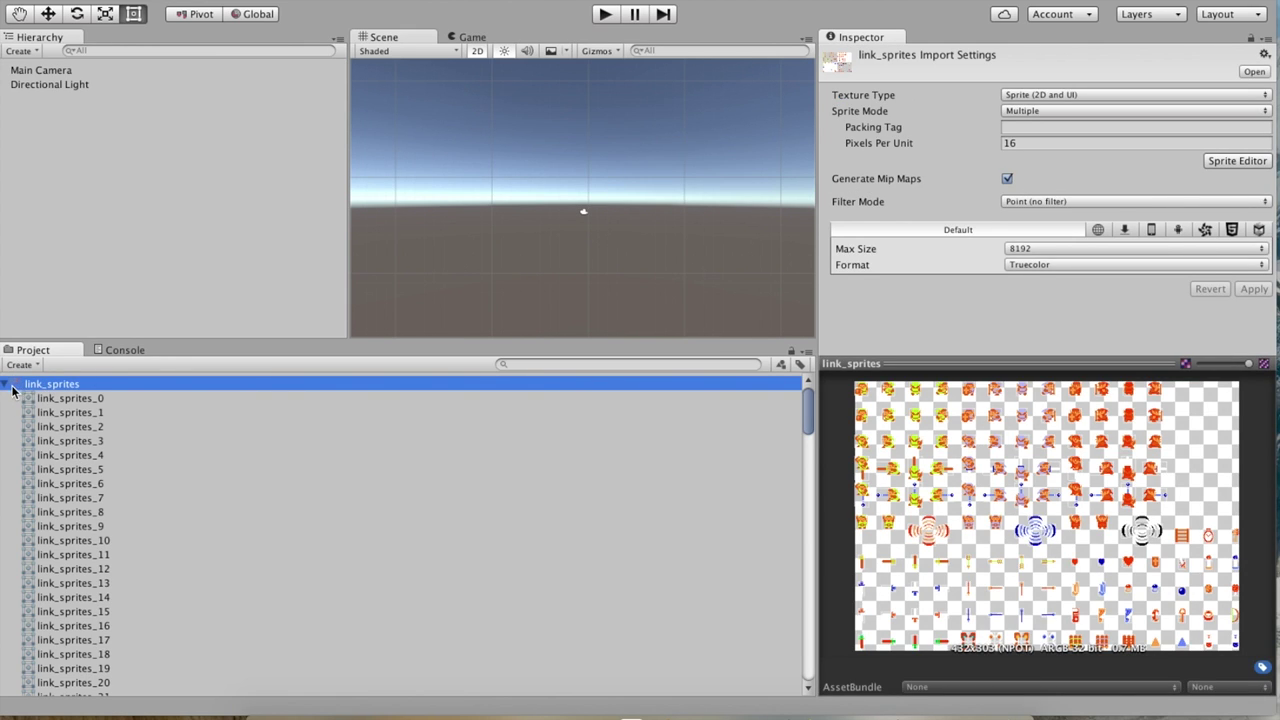
# Collapse link_sprites, keeping Texture Type Sprite (2D and UI) and Sprite Mode Multiple
pyautogui.click(12, 386)
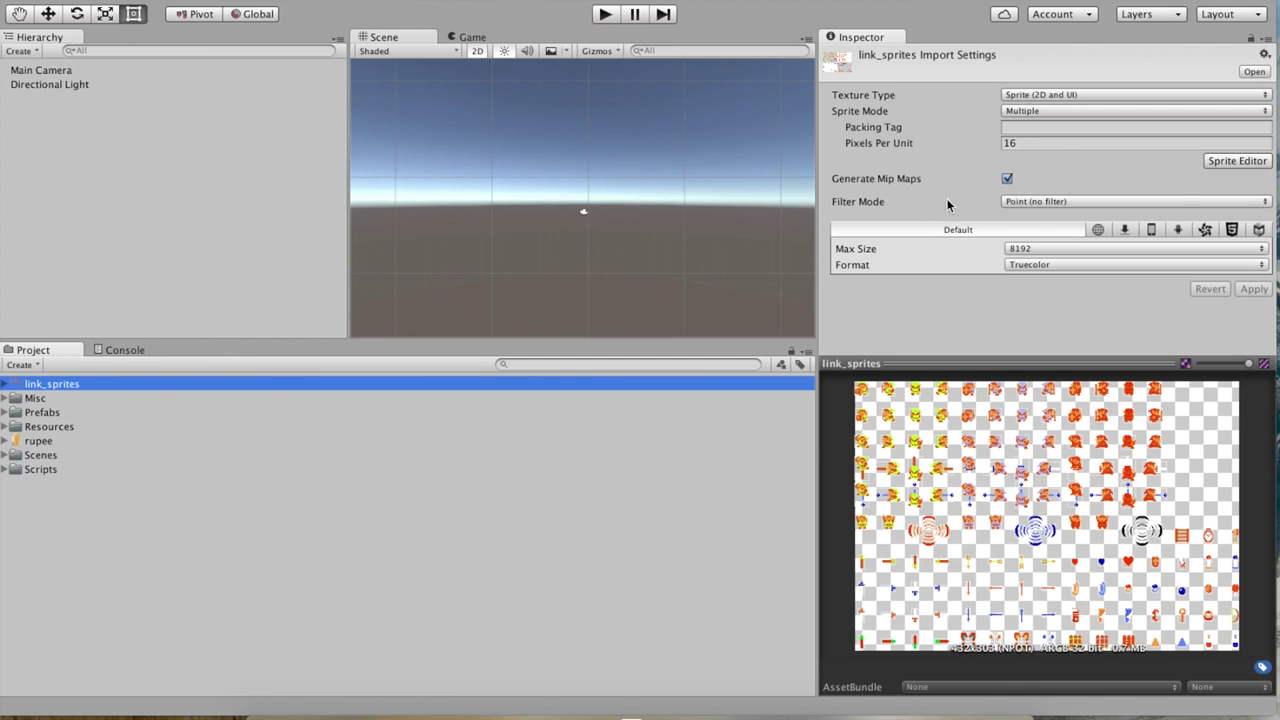
pyautogui.click(1052, 95)
pyautogui.click(1055, 96)
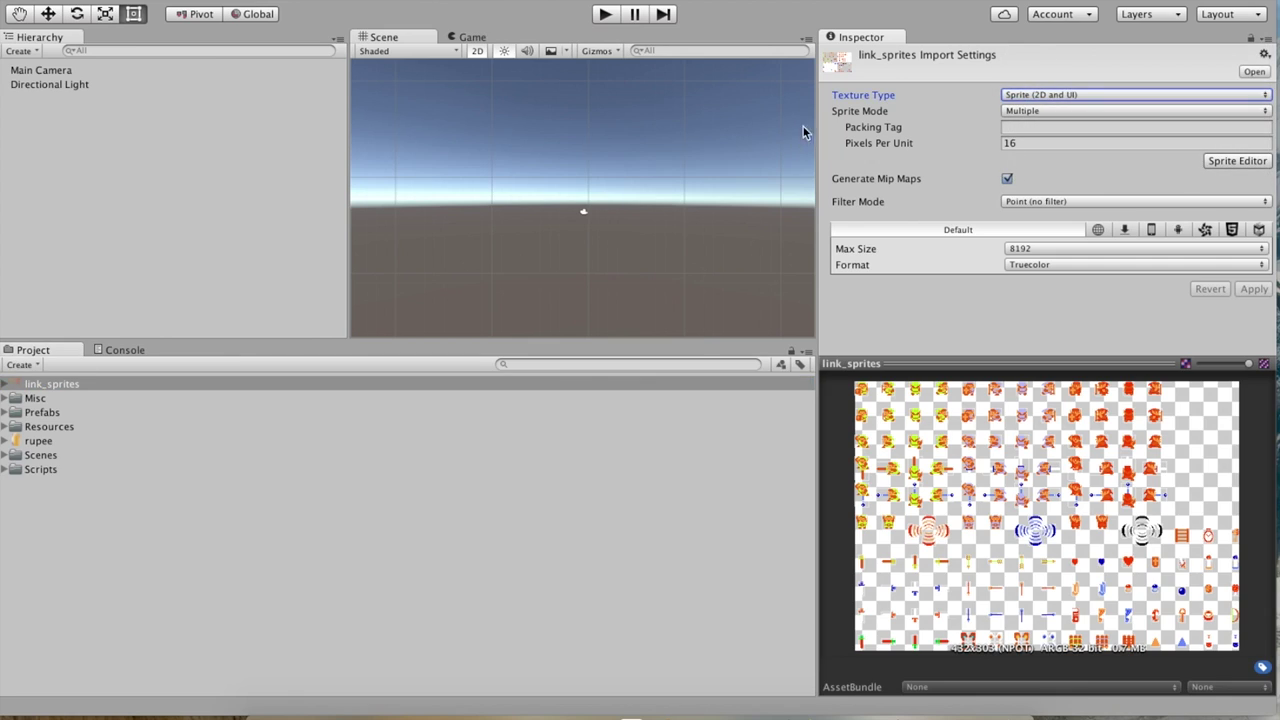
pyautogui.click(1019, 112)
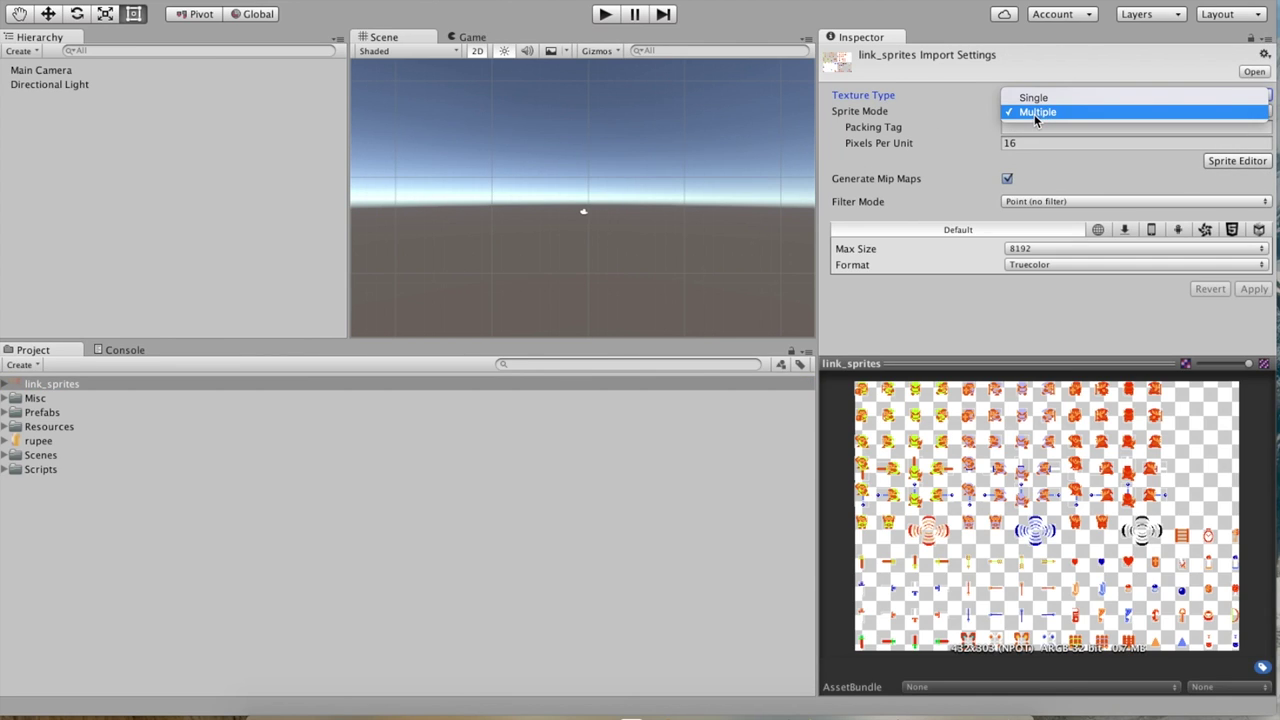
pyautogui.click(1027, 111)
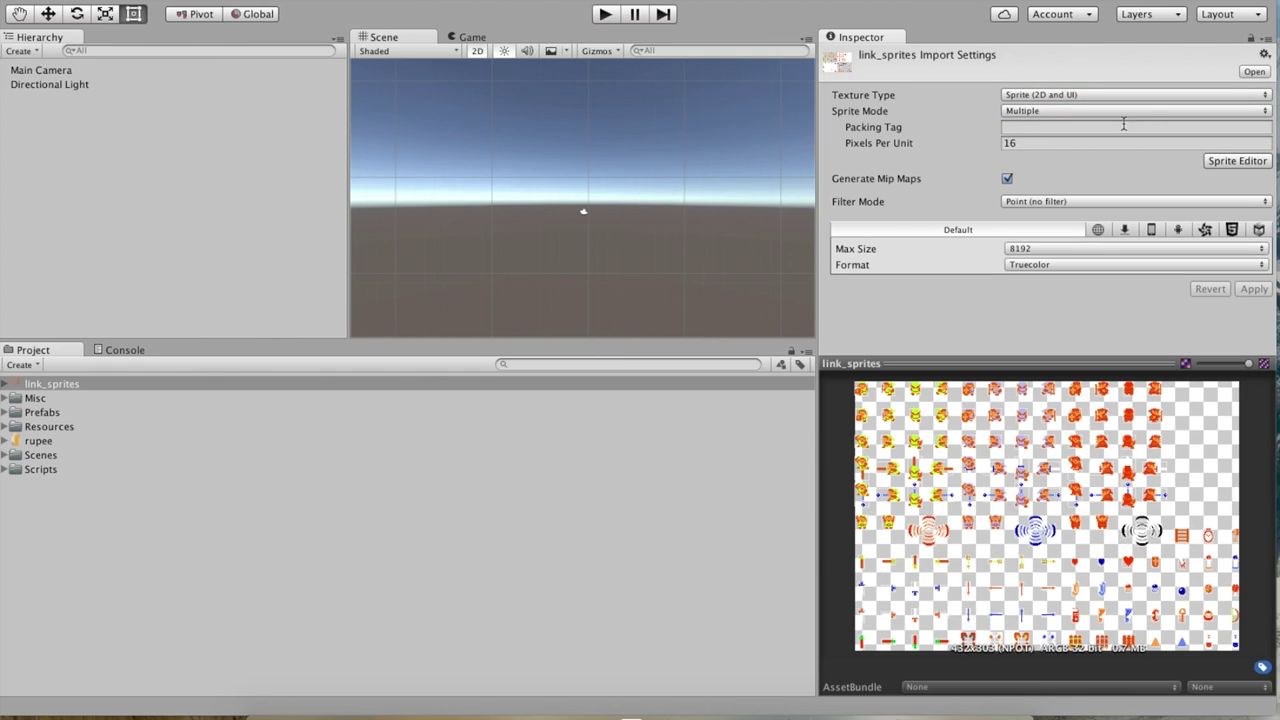
pyautogui.click(1236, 161)
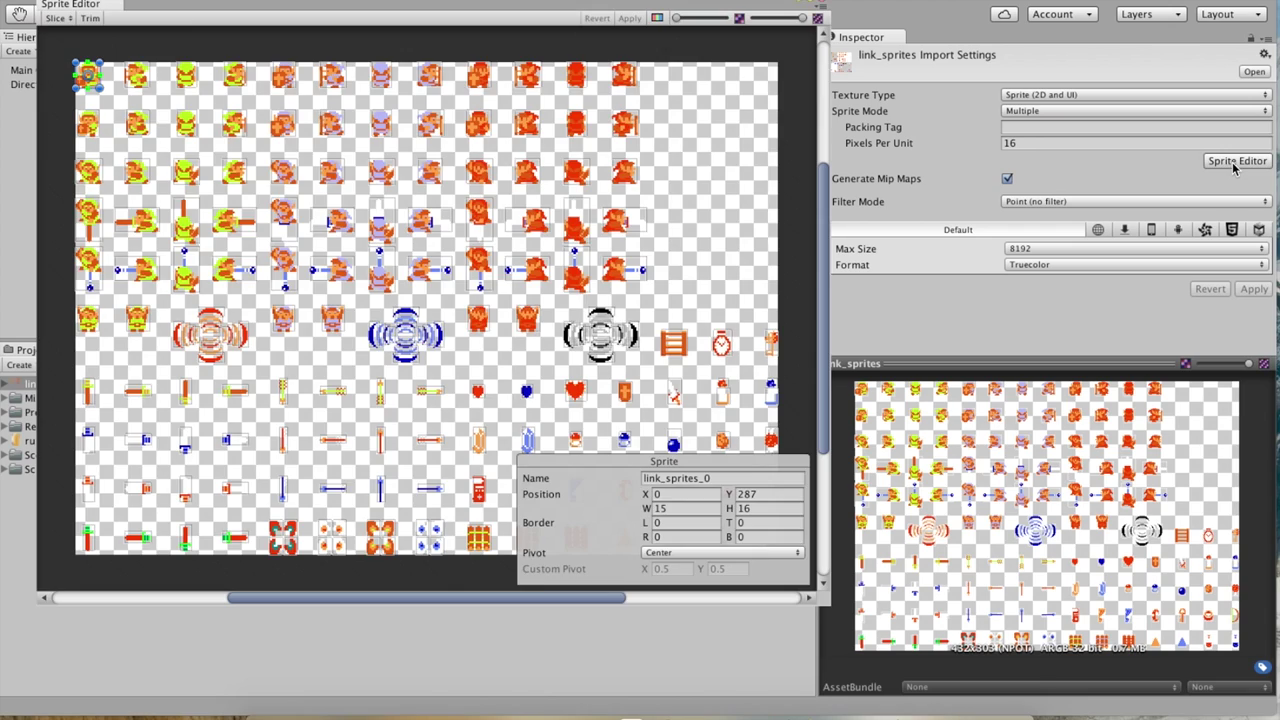
pyautogui.scroll(5, 401, 181)
pyautogui.scroll(5, 514, 243)
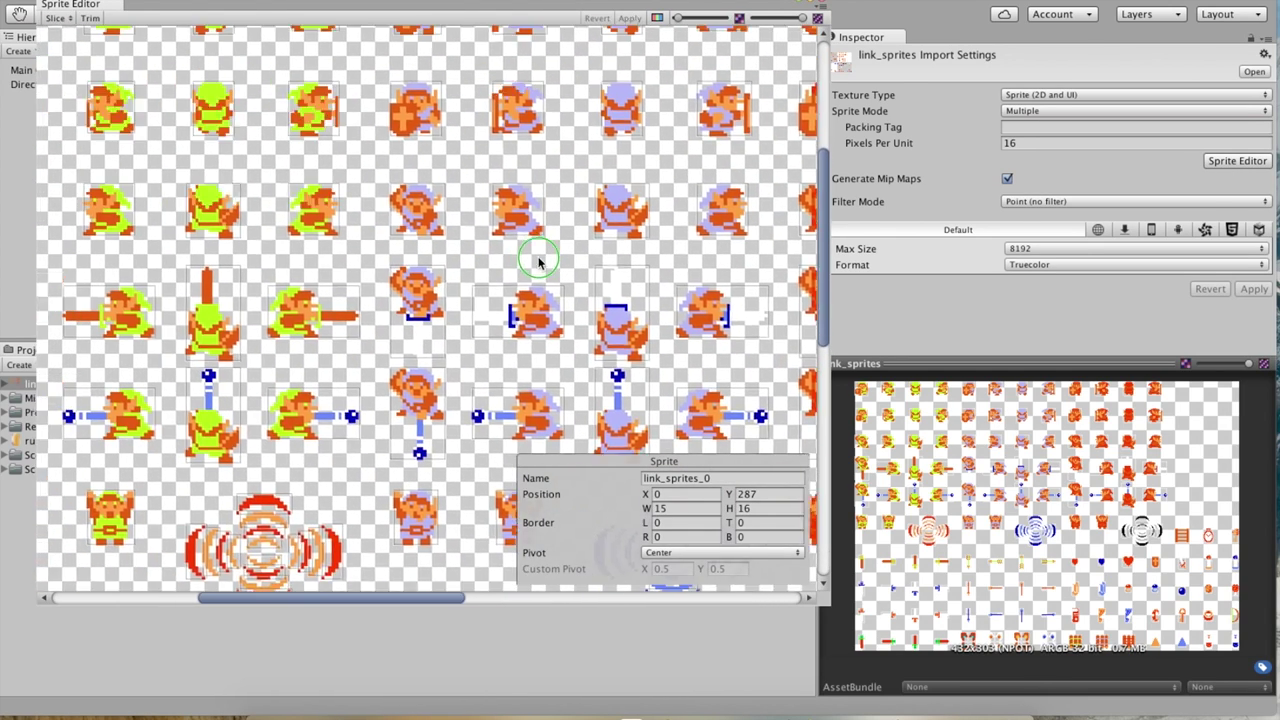
pyautogui.scroll(3, 418, 374)
pyautogui.scroll(-5, 418, 374)
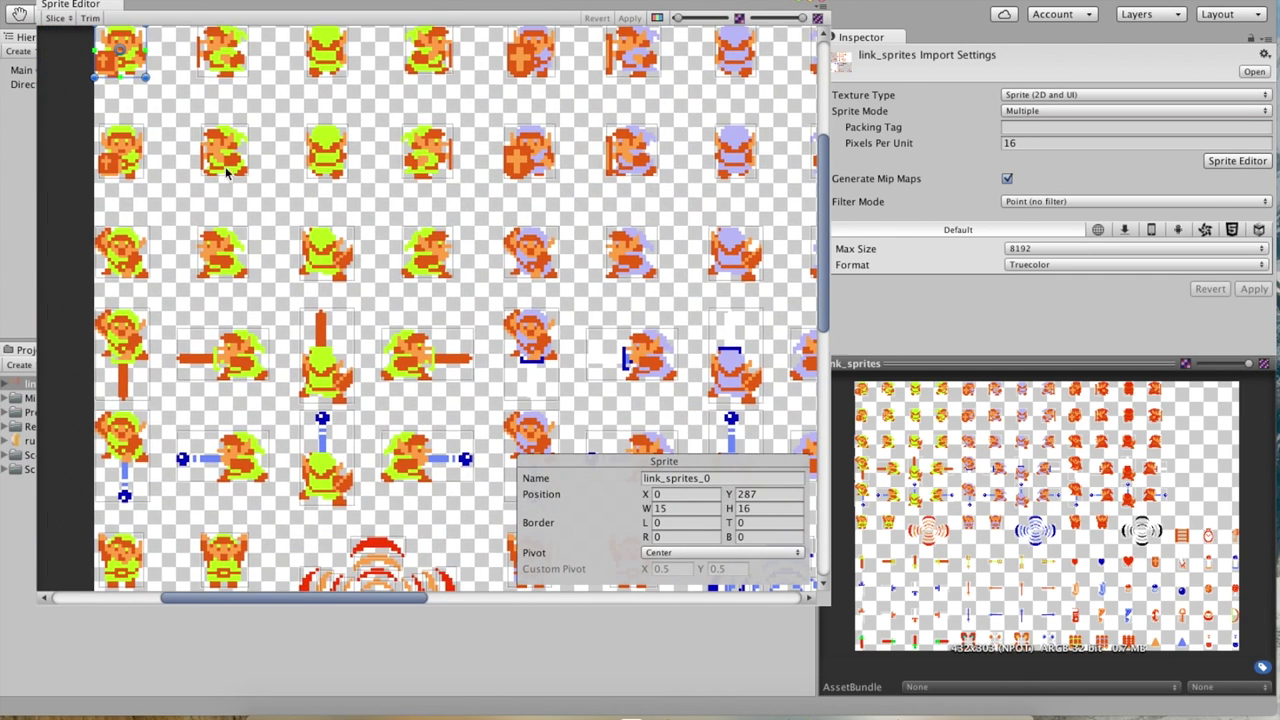
pyautogui.scroll(3, 478, 446)
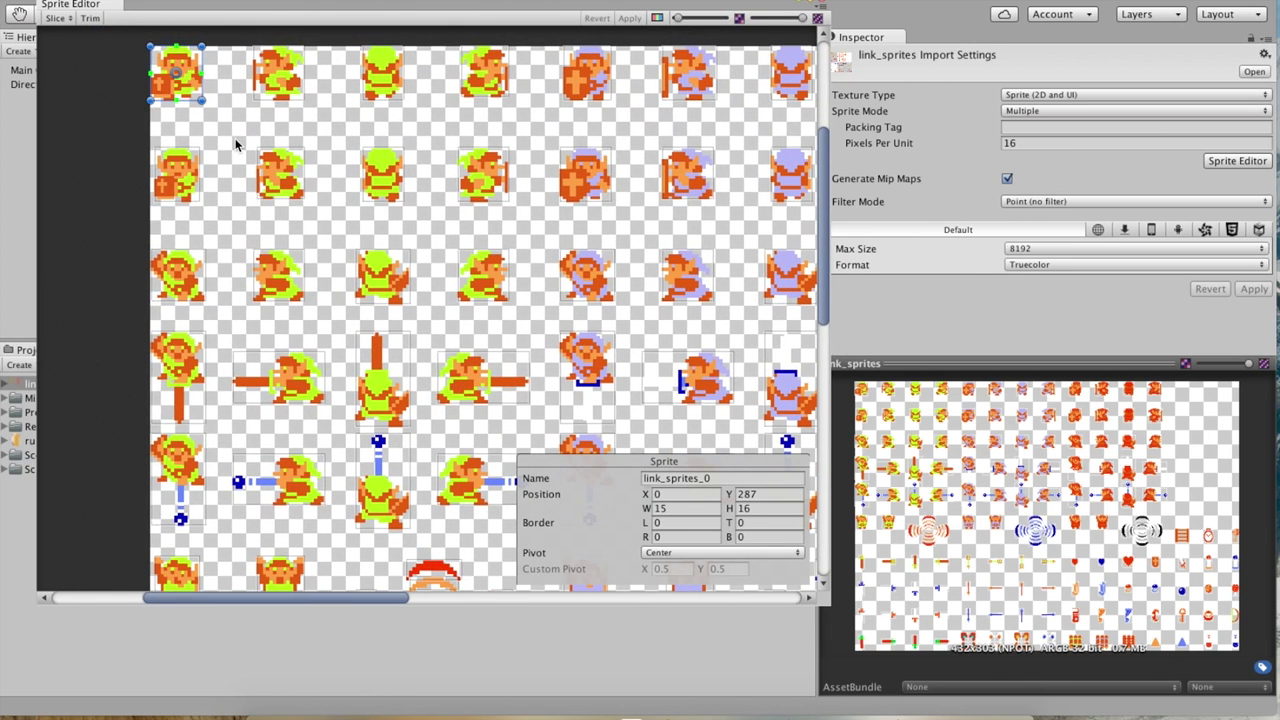
pyautogui.hscroll(4, 256, 141)
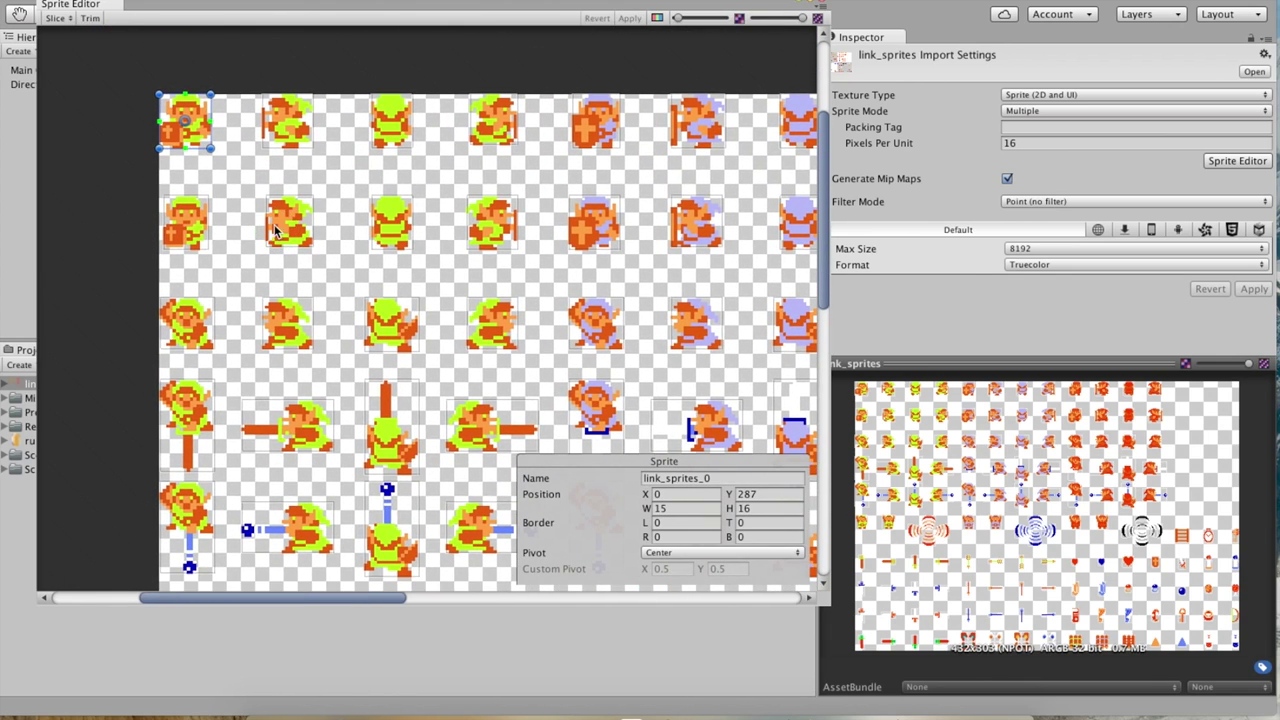
pyautogui.click(820, 3)
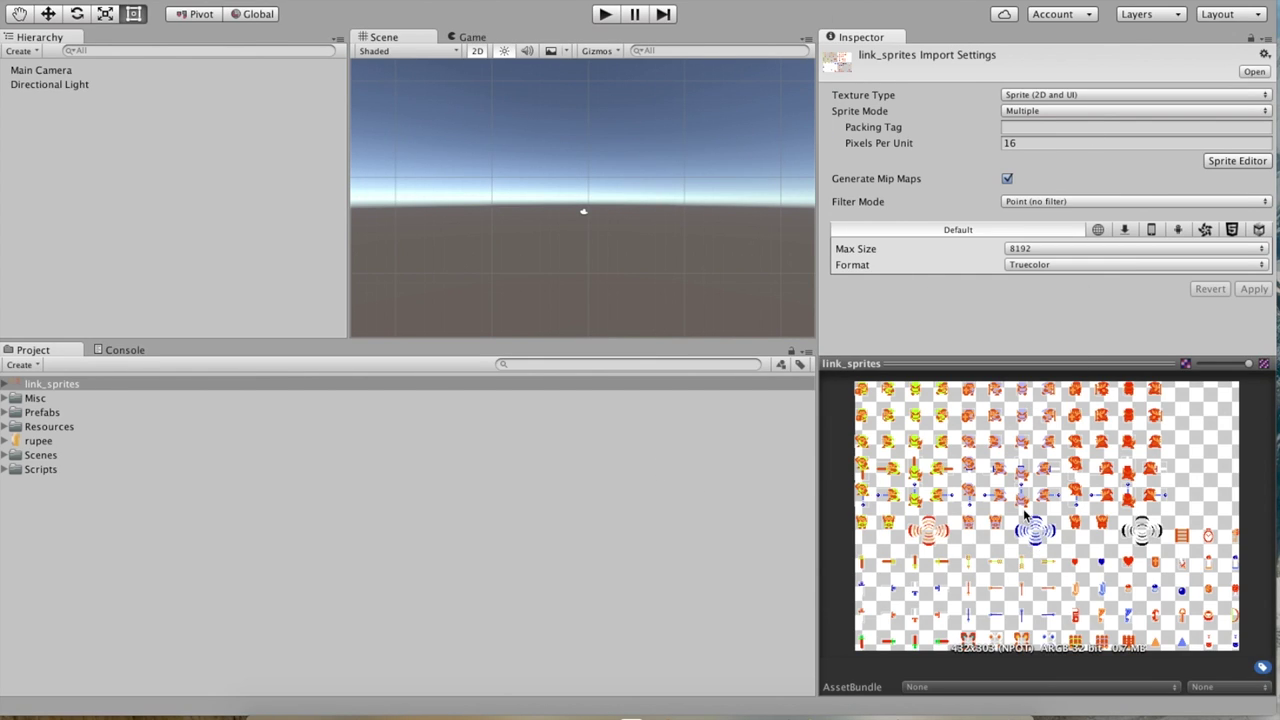
# Expand link_sprites and preview sprites 0–2, ending on link_sprites_0, the front-facing Link
pyautogui.click(8, 385)
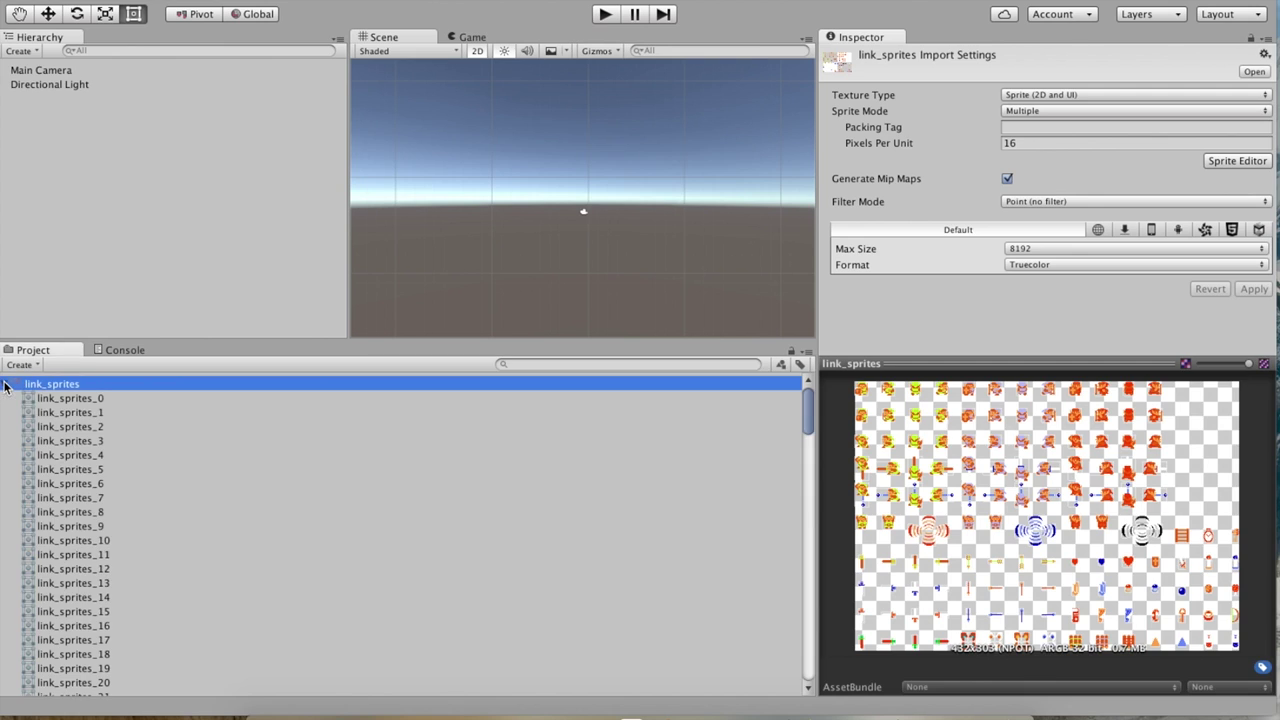
pyautogui.click(92, 399)
pyautogui.click(90, 412)
pyautogui.click(88, 427)
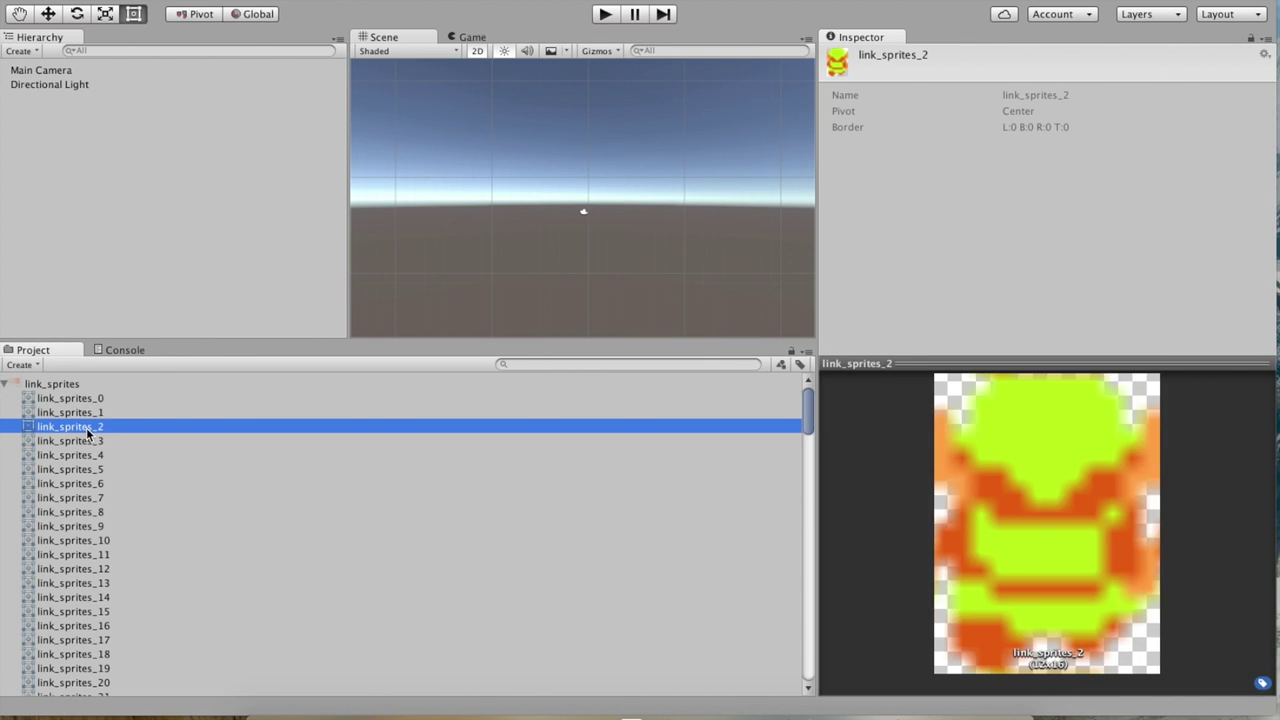
pyautogui.press('Down')
pyautogui.press('Down')
pyautogui.press('Down')
pyautogui.press('Down')
pyautogui.press('Down')
pyautogui.press('Down')
pyautogui.press('Down')
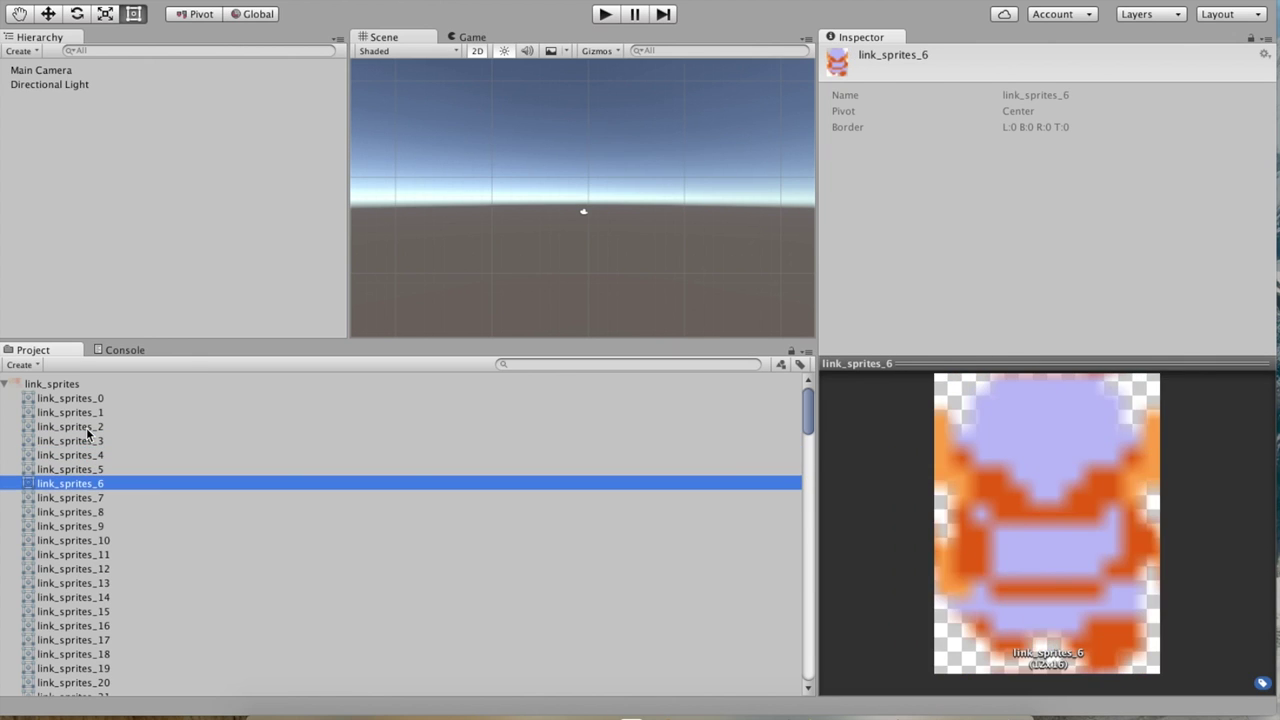
pyautogui.press('Up')
pyautogui.press('Up')
pyautogui.press('Up')
pyautogui.press('Up')
pyautogui.press('Up')
pyautogui.press('Up')
pyautogui.press('Up')
pyautogui.press('Up')
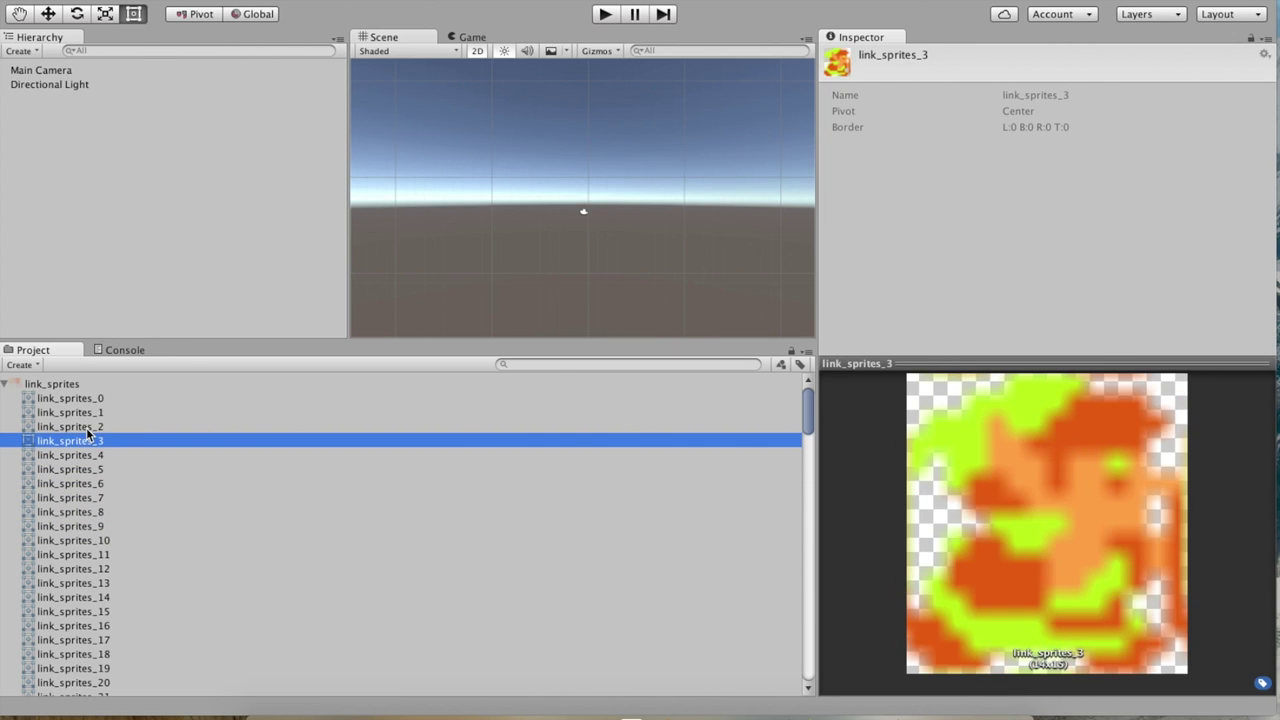
pyautogui.press('Up')
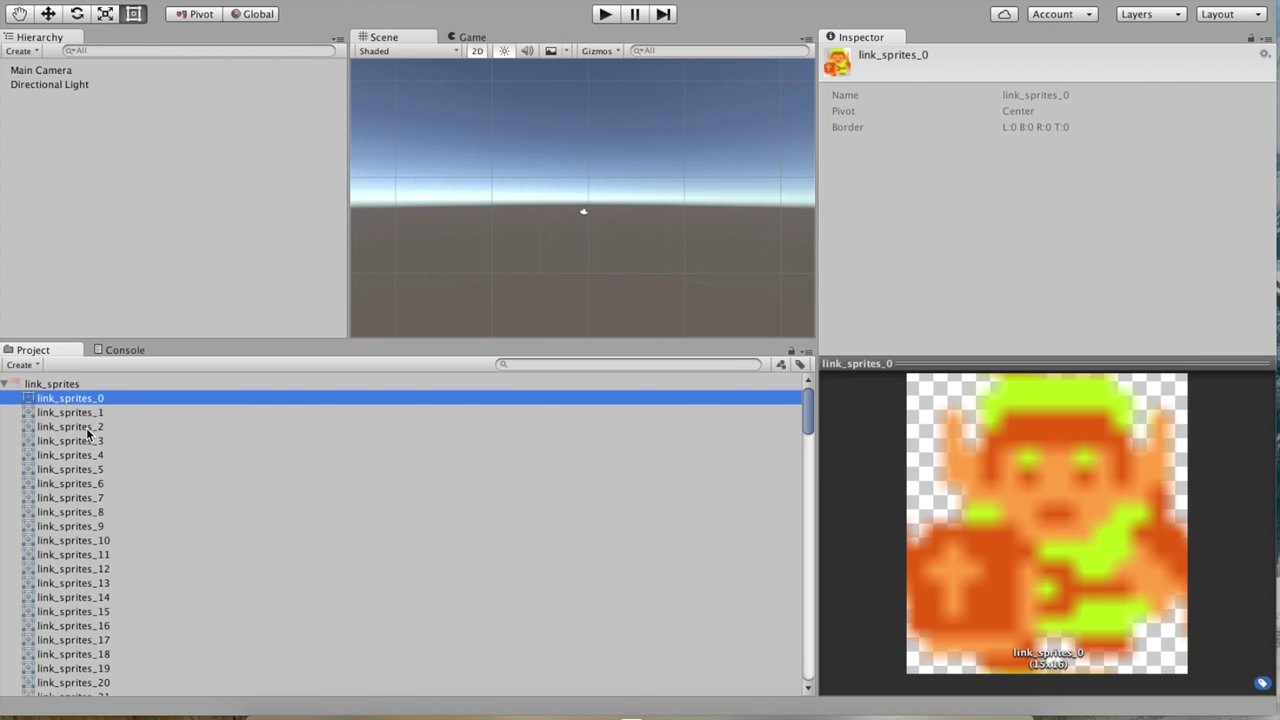
# Drag link_sprites_0 into the scene, frame it, and rename the object to link
pyautogui.moveTo(90, 400); pyautogui.dragTo(587, 200)
pyautogui.doubleClick(25, 100)
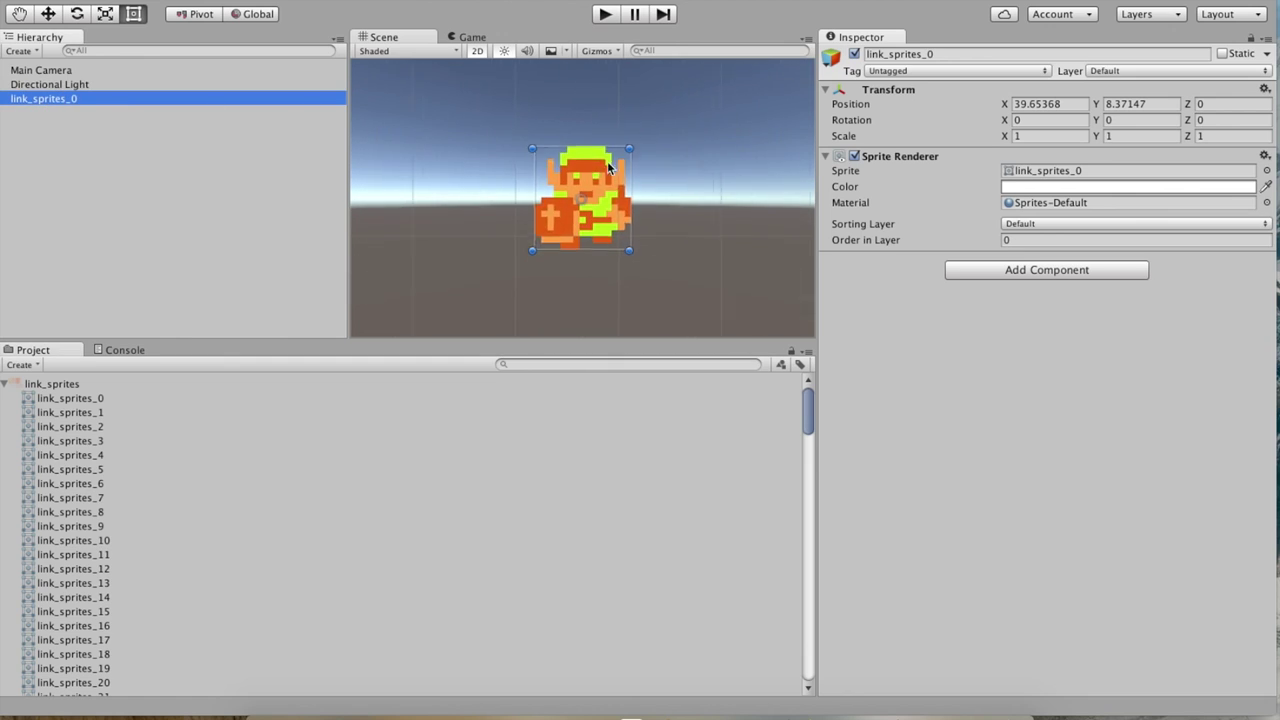
pyautogui.click(47, 100)
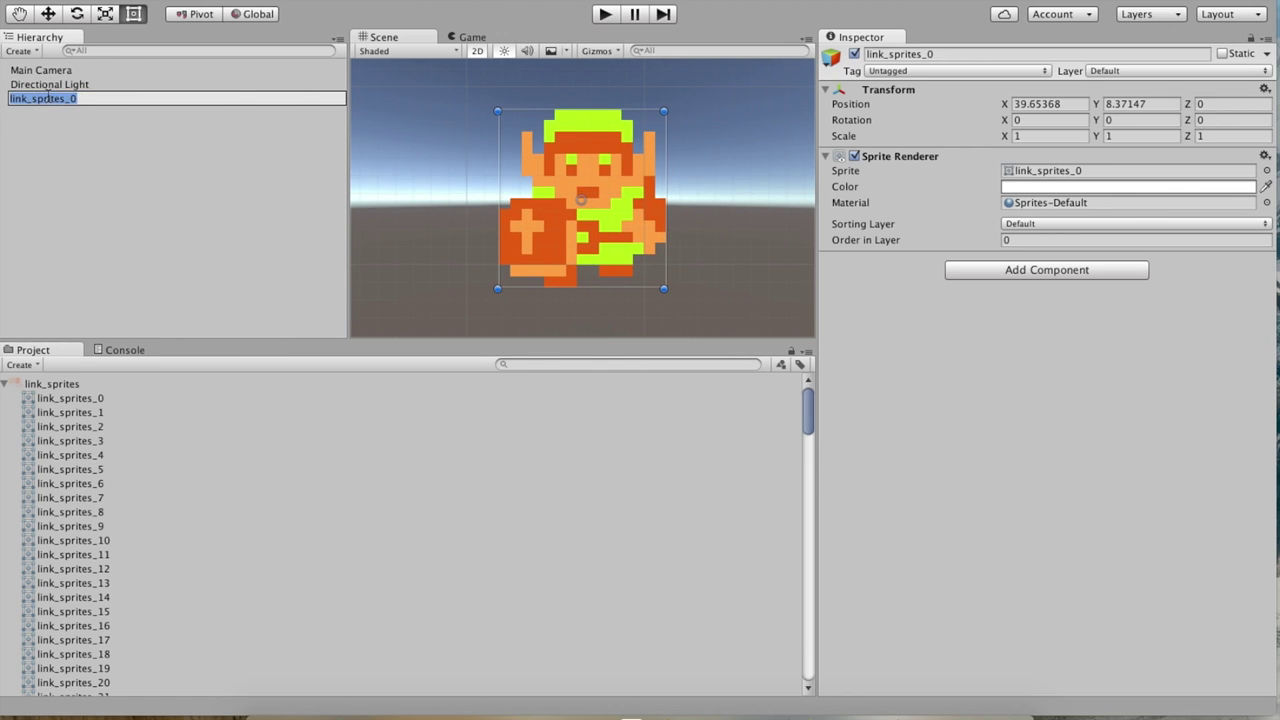
pyautogui.write('link')
pyautogui.press('Return')
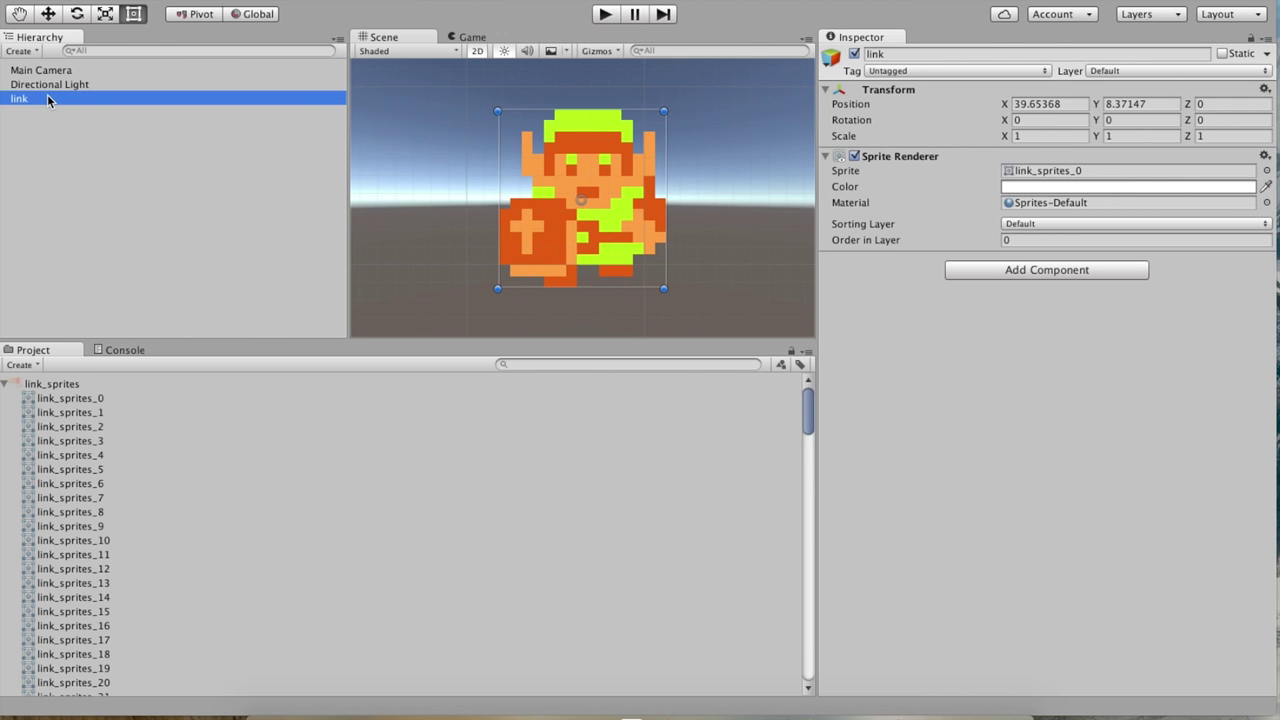
# Zoom out the Scene view and run the game to see link in the dungeon
pyautogui.scroll(-10, 649, 259)
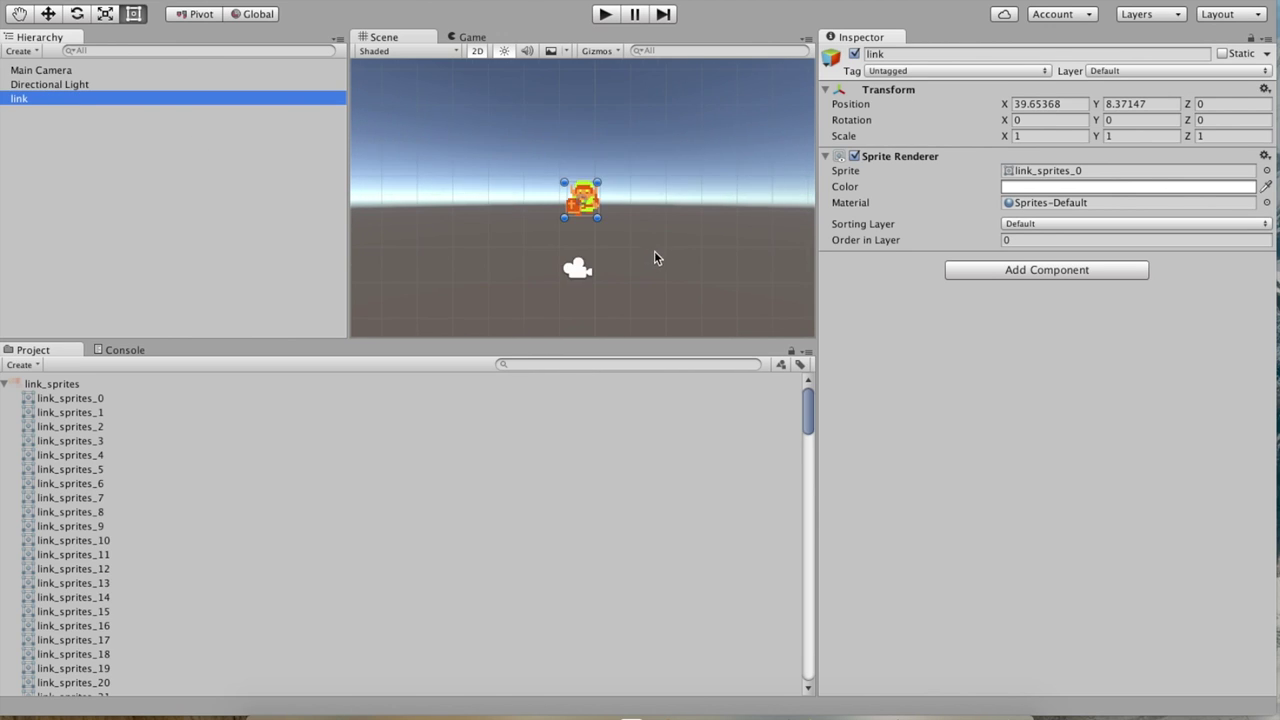
pyautogui.moveTo(657, 191); pyautogui.dragTo(683, 203, button='middle')
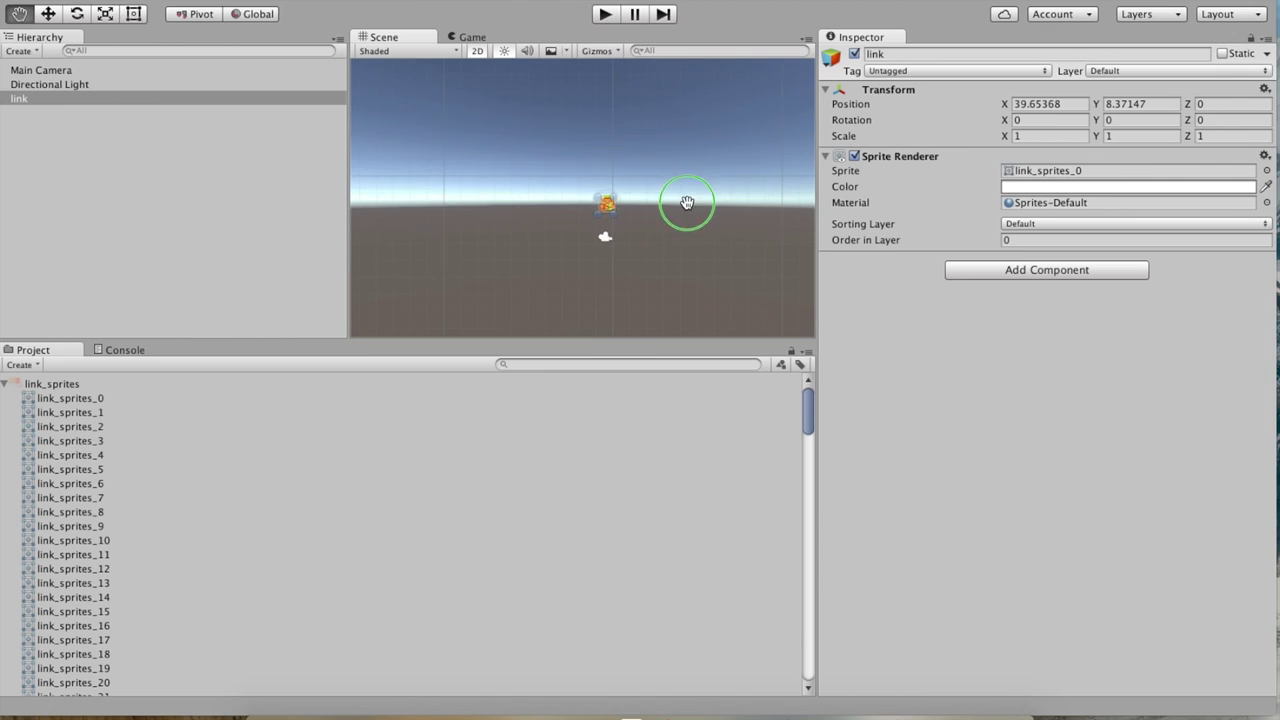
pyautogui.click(617, 15)
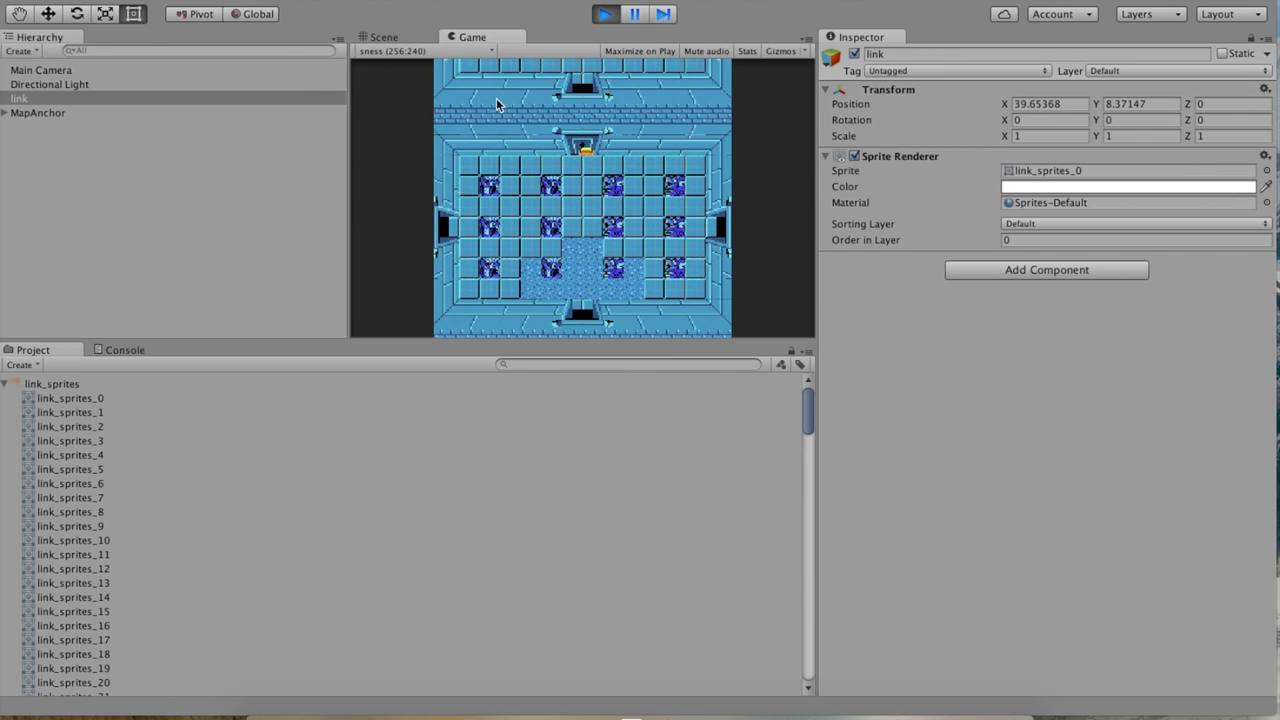
# During play, zoom and pan the Scene view around the dungeon doorway where link sits
pyautogui.click(384, 37)
pyautogui.scroll(5, 636, 180)
pyautogui.scroll(3, 625, 175)
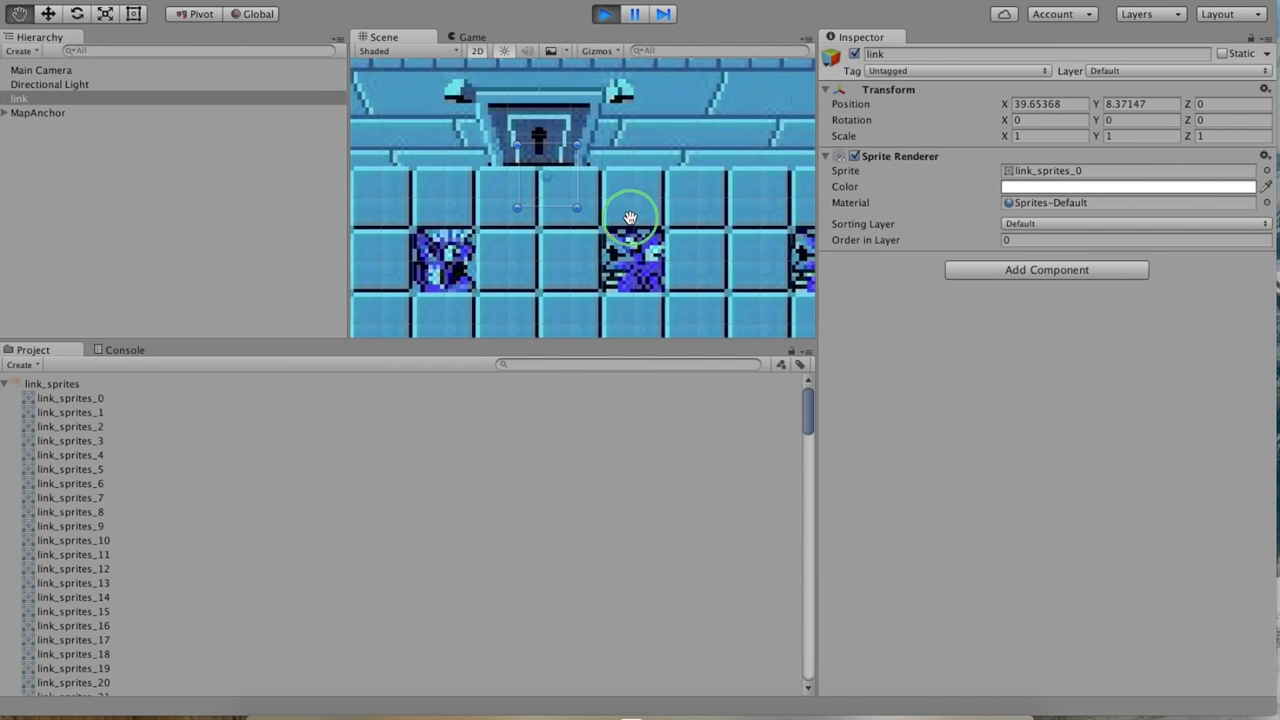
pyautogui.moveTo(630, 217); pyautogui.dragTo(646, 207, button='middle')
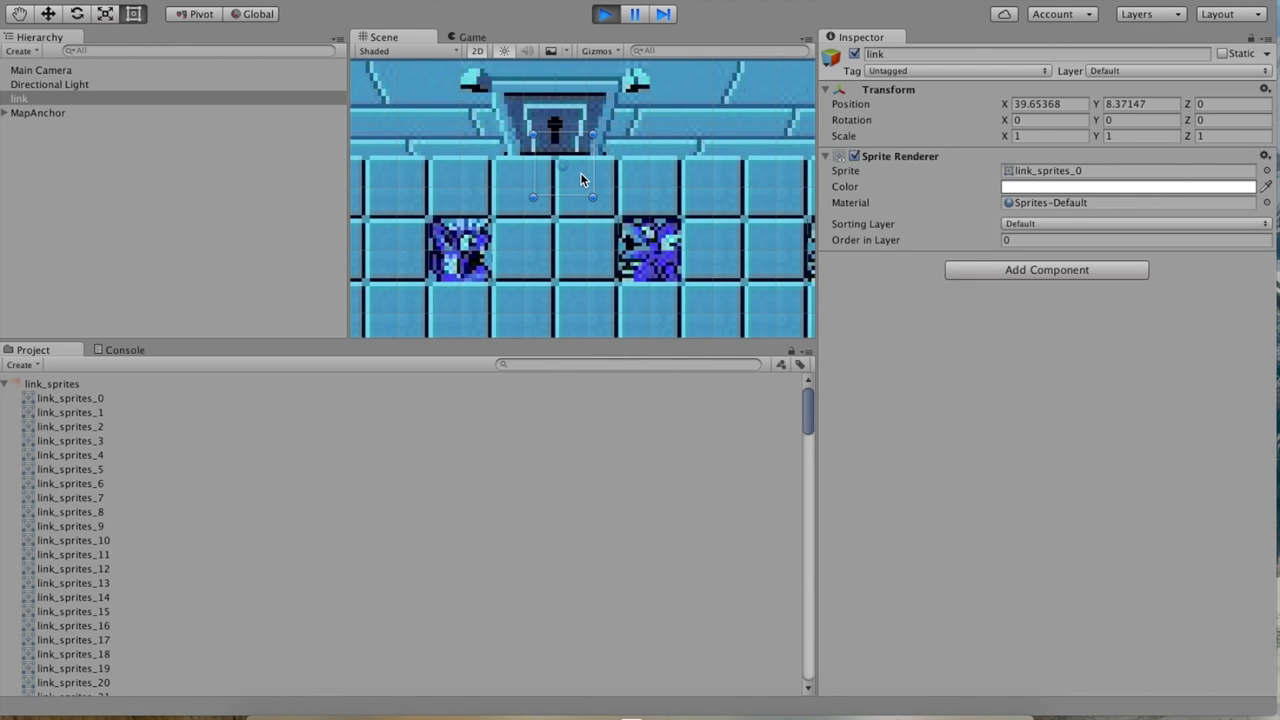
pyautogui.scroll(-5, 660, 190)
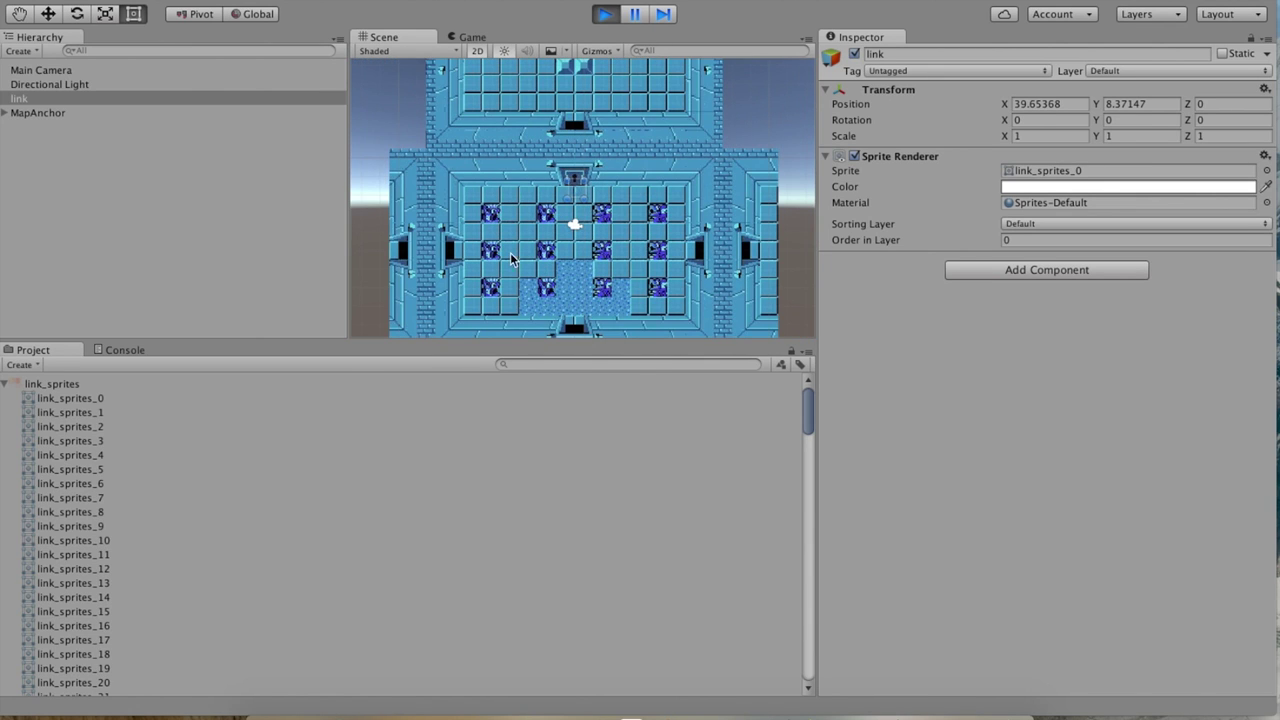
pyautogui.scroll(2, 580, 188)
pyautogui.scroll(5, 580, 188)
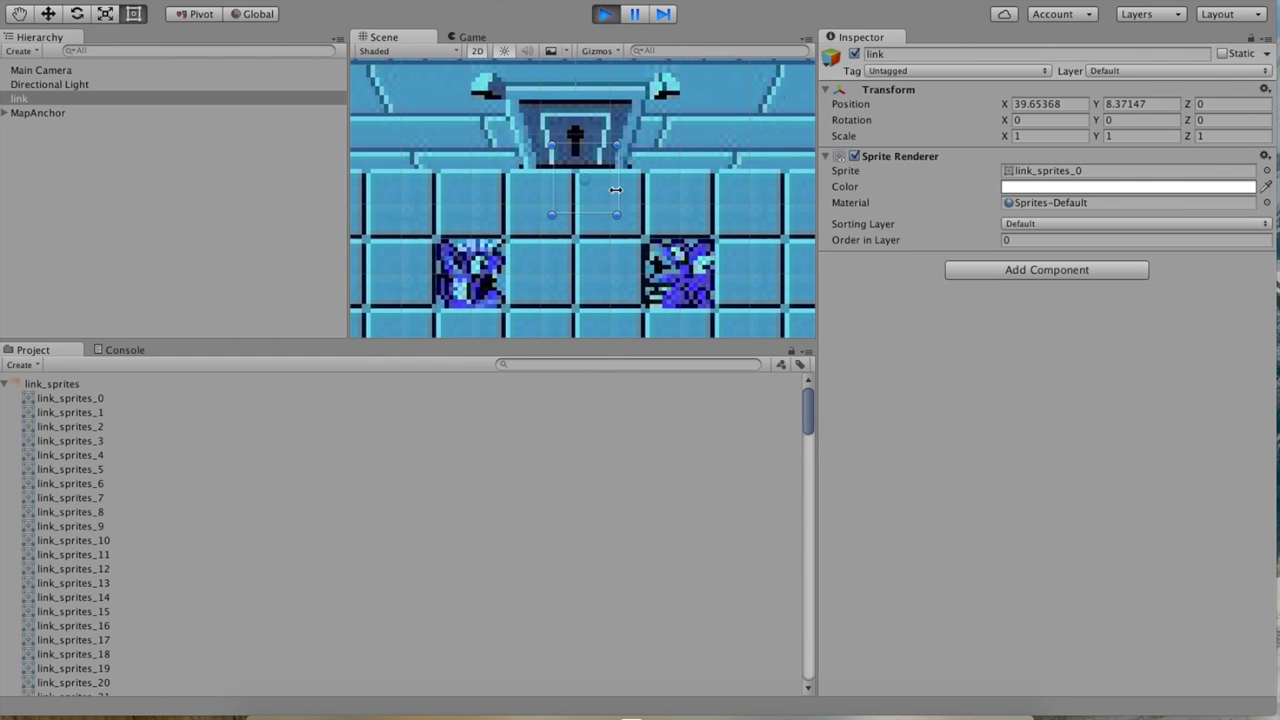
pyautogui.scroll(-4, 615, 187)
pyautogui.moveTo(630, 192); pyautogui.dragTo(634, 196, button='middle')
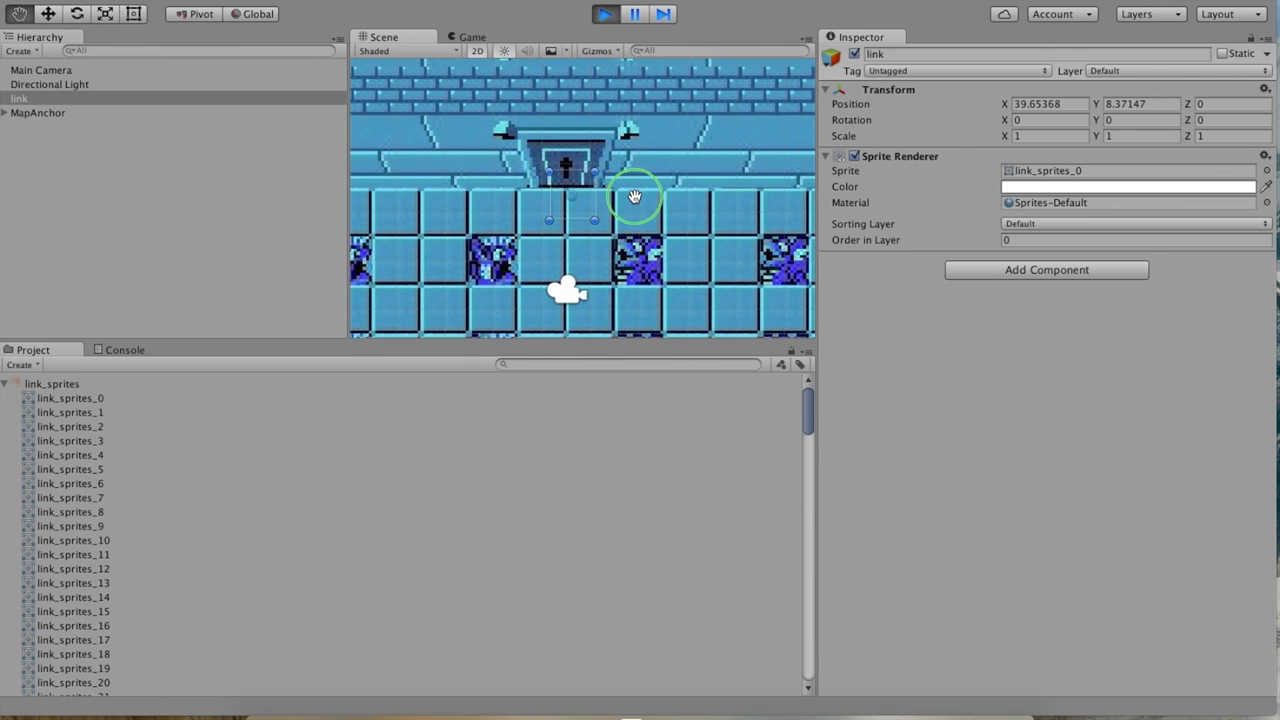
pyautogui.scroll(-2, 634, 196)
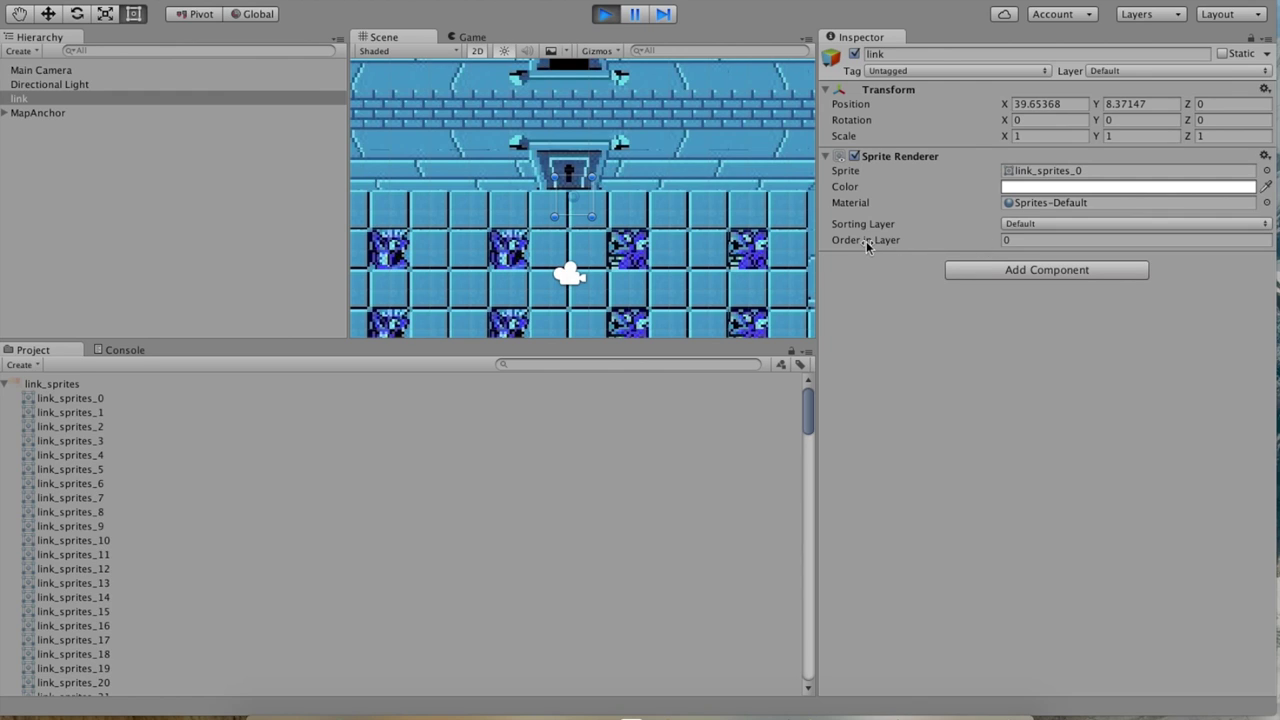
# Set link's Order in Layer to 1 after briefly testing -1, then stop the game
pyautogui.moveTo(984, 243)
pyautogui.mouseDown()
pyautogui.moveTo(1002, 245)
pyautogui.moveTo(1001, 230)
pyautogui.mouseUp()
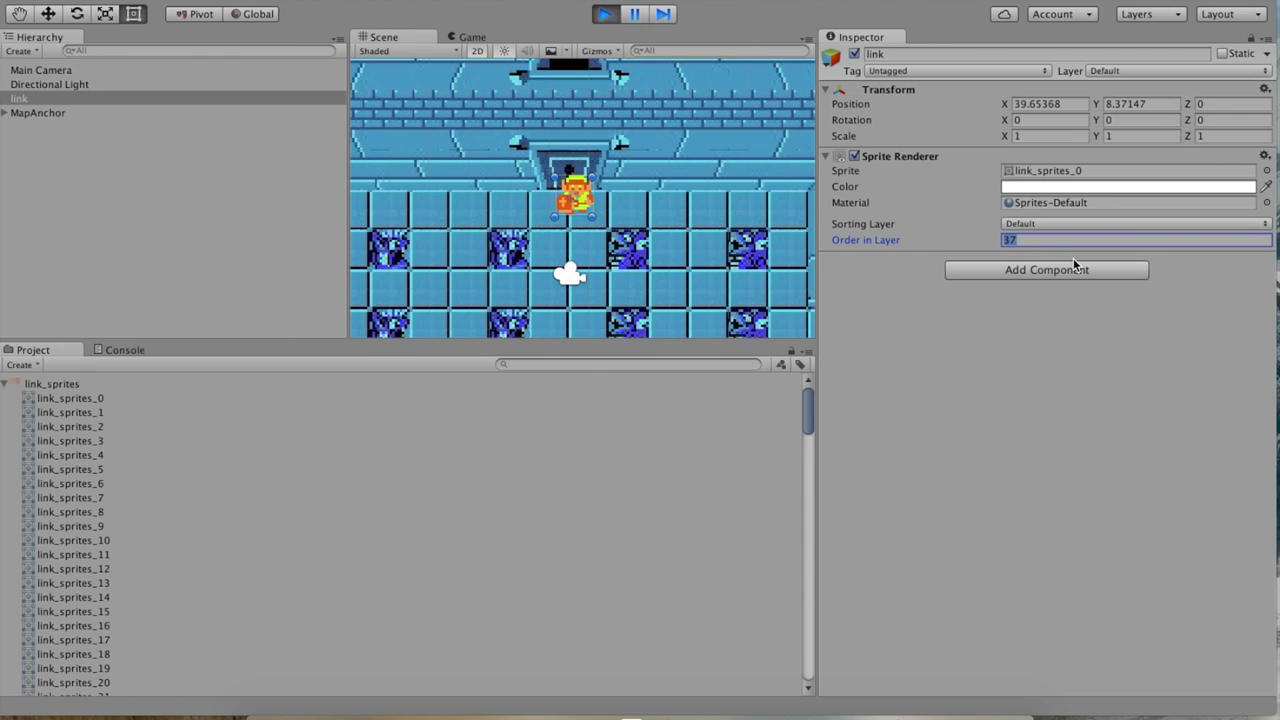
pyautogui.write('1')
pyautogui.press('BackSpace')
pyautogui.write('-1')
pyautogui.press('BackSpace')
pyautogui.press('BackSpace')
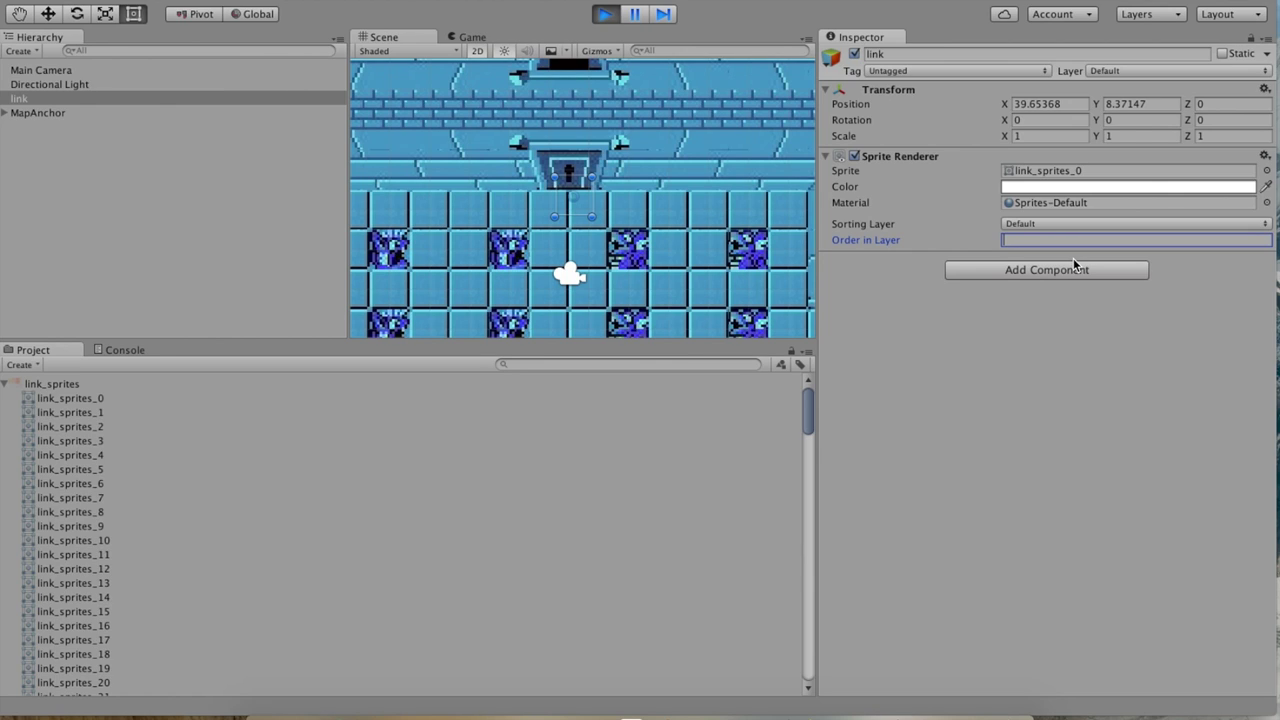
pyautogui.write('1')
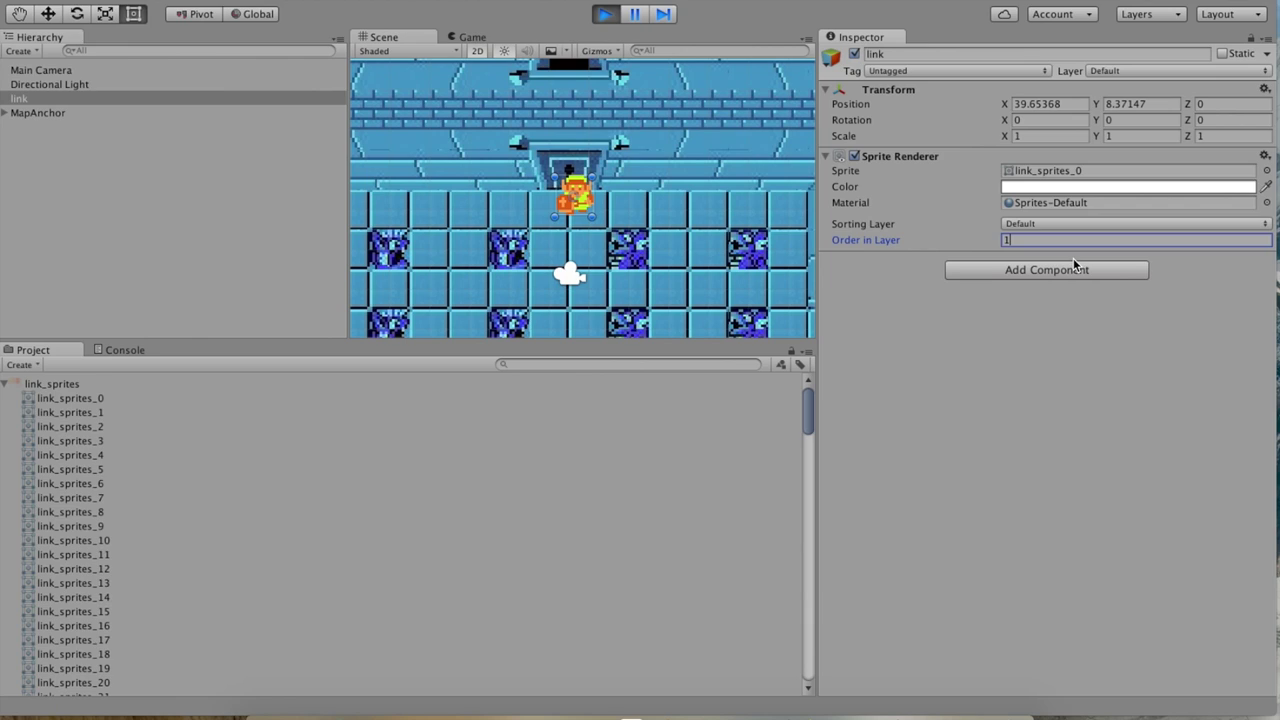
pyautogui.click(604, 14)
# Stop the game, set link's Order in Layer back to 1, and test-run it
pyautogui.click(606, 15)
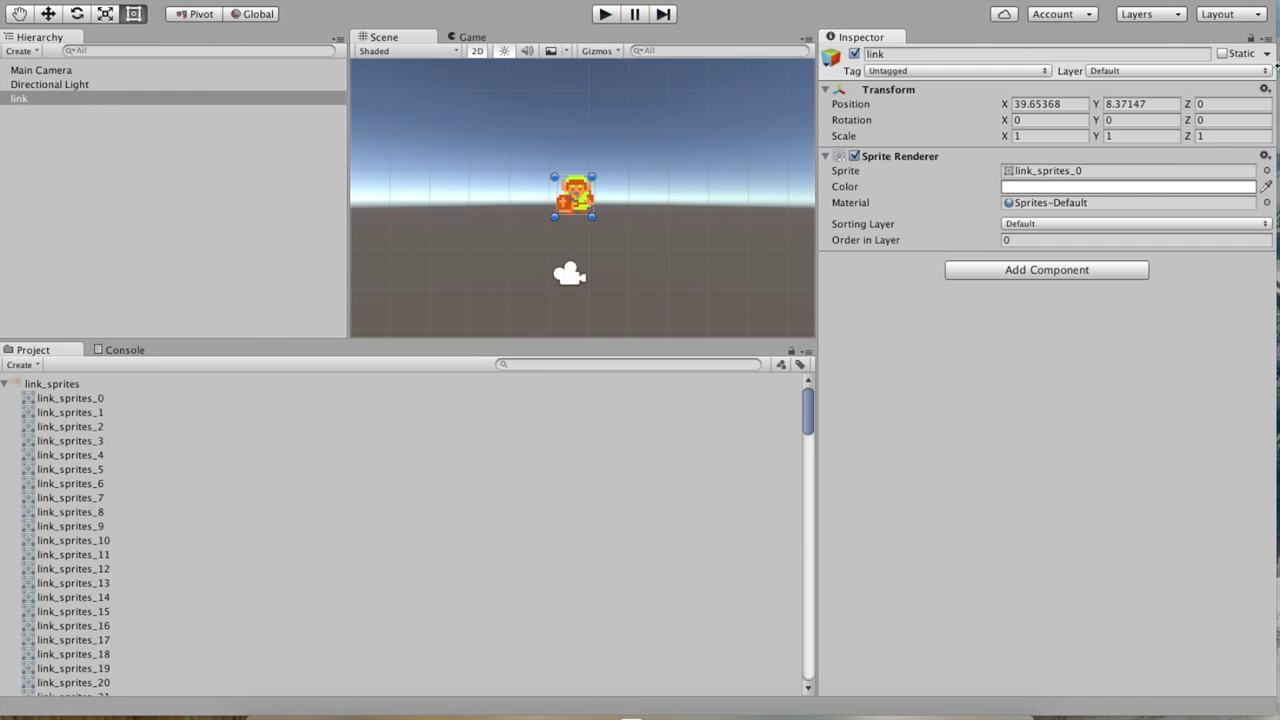
pyautogui.click(1020, 239)
pyautogui.write('1')
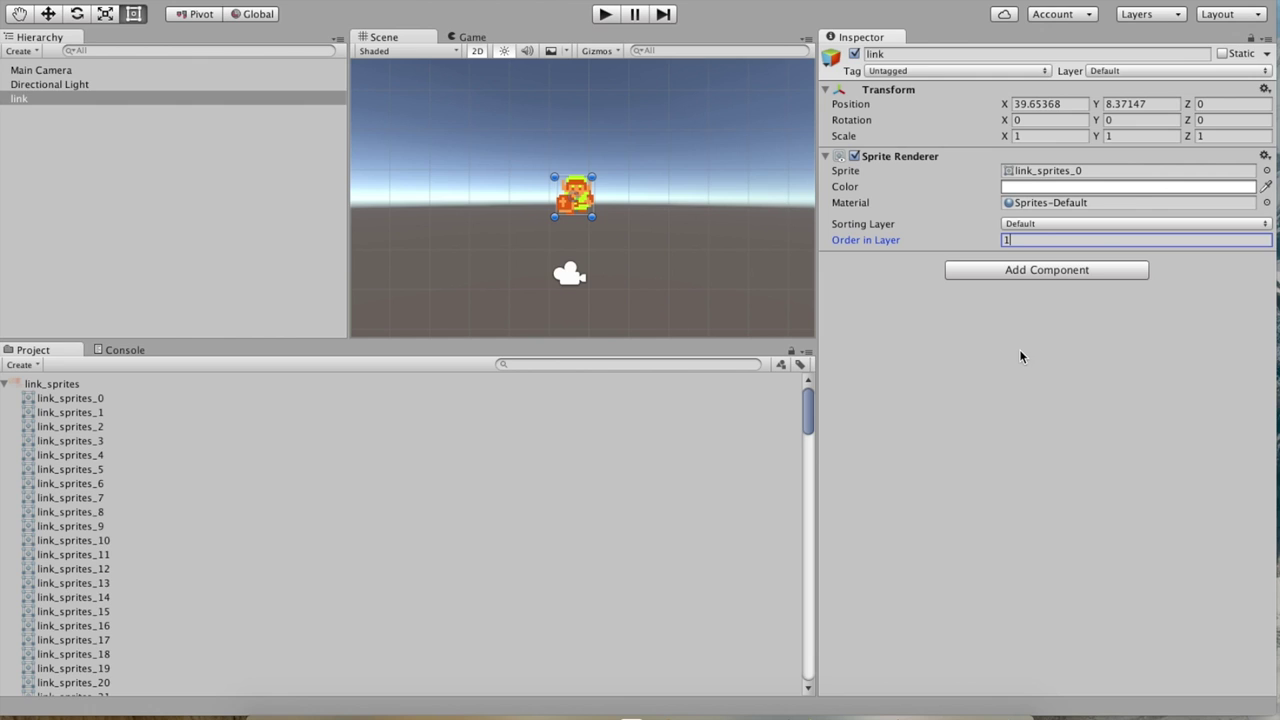
pyautogui.click(606, 15)
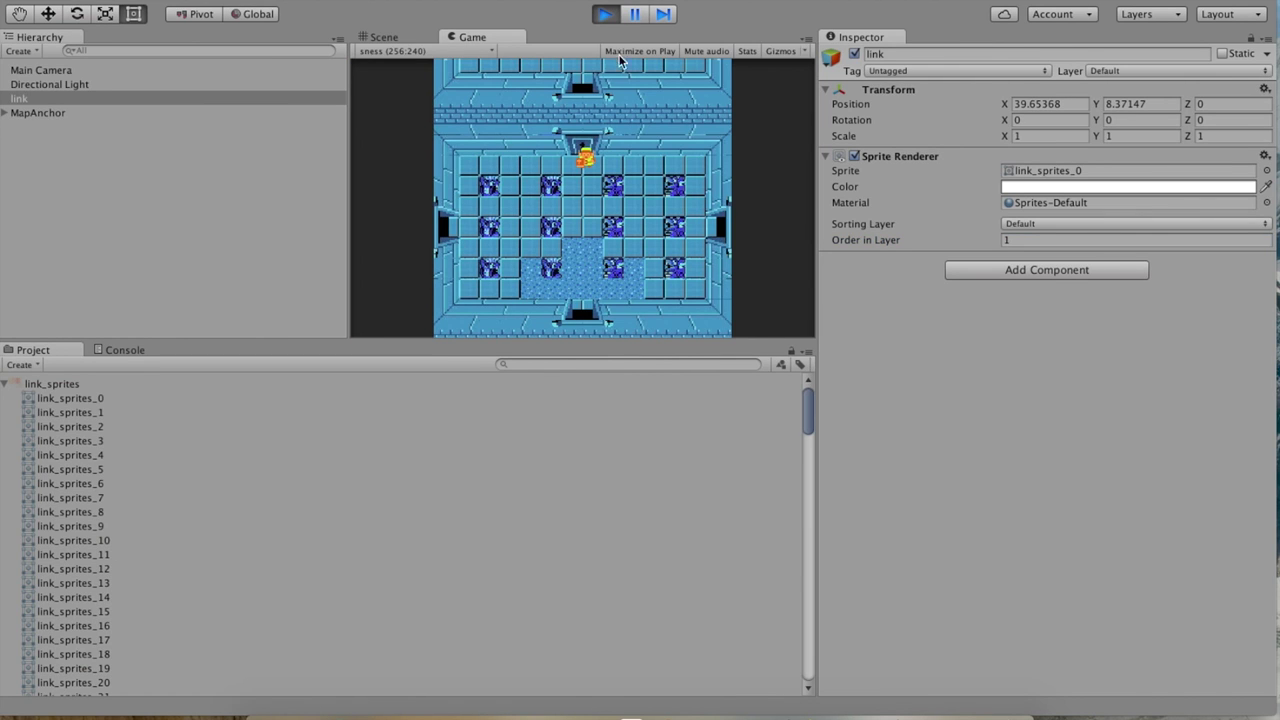
# Lower link's Position Y to 2.91 and run the game to check its placement
pyautogui.click(606, 15)
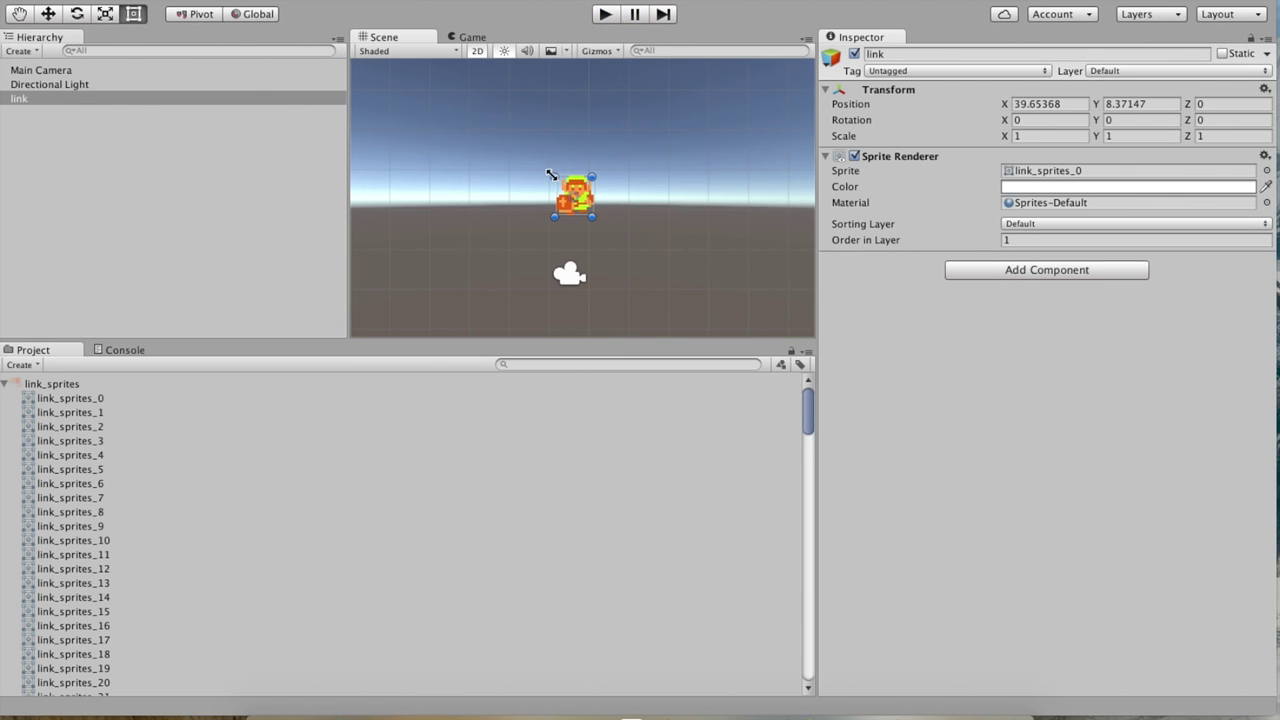
pyautogui.middleClick(615, 211)
pyautogui.moveTo(615, 211); pyautogui.dragTo(623, 143, button='middle')
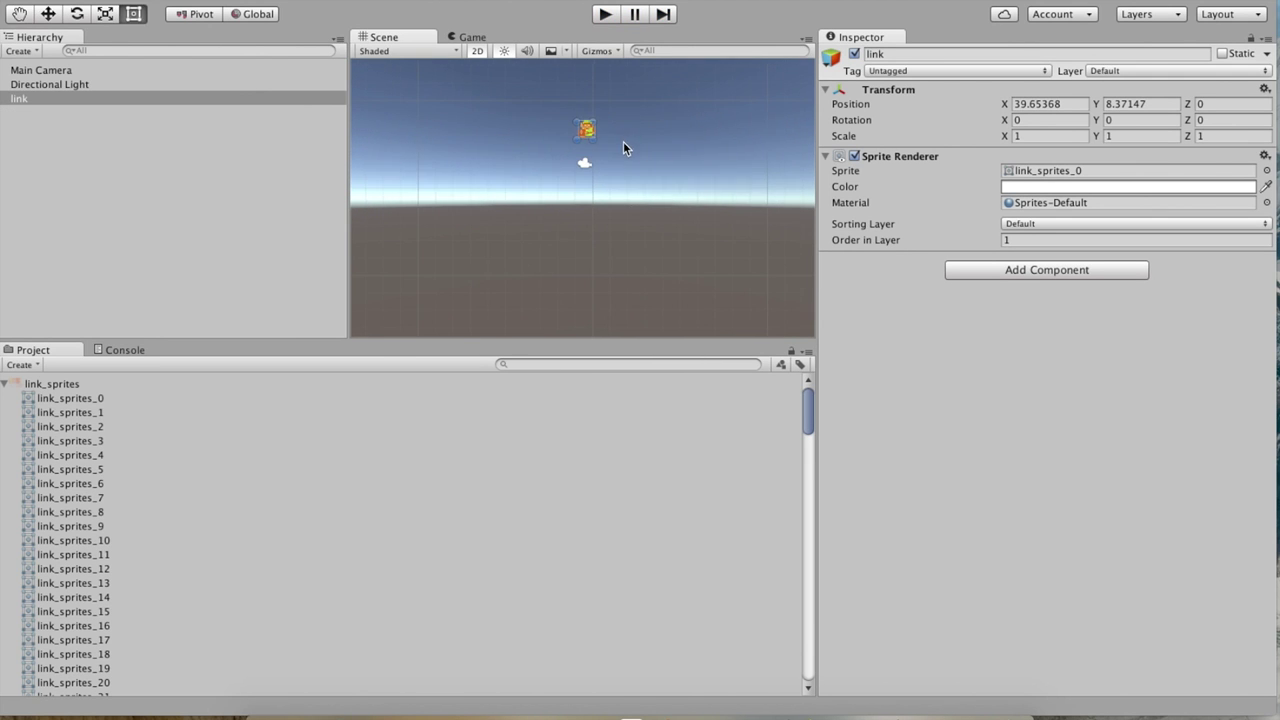
pyautogui.click(1104, 110)
pyautogui.moveTo(1104, 110); pyautogui.dragTo(945, 145)
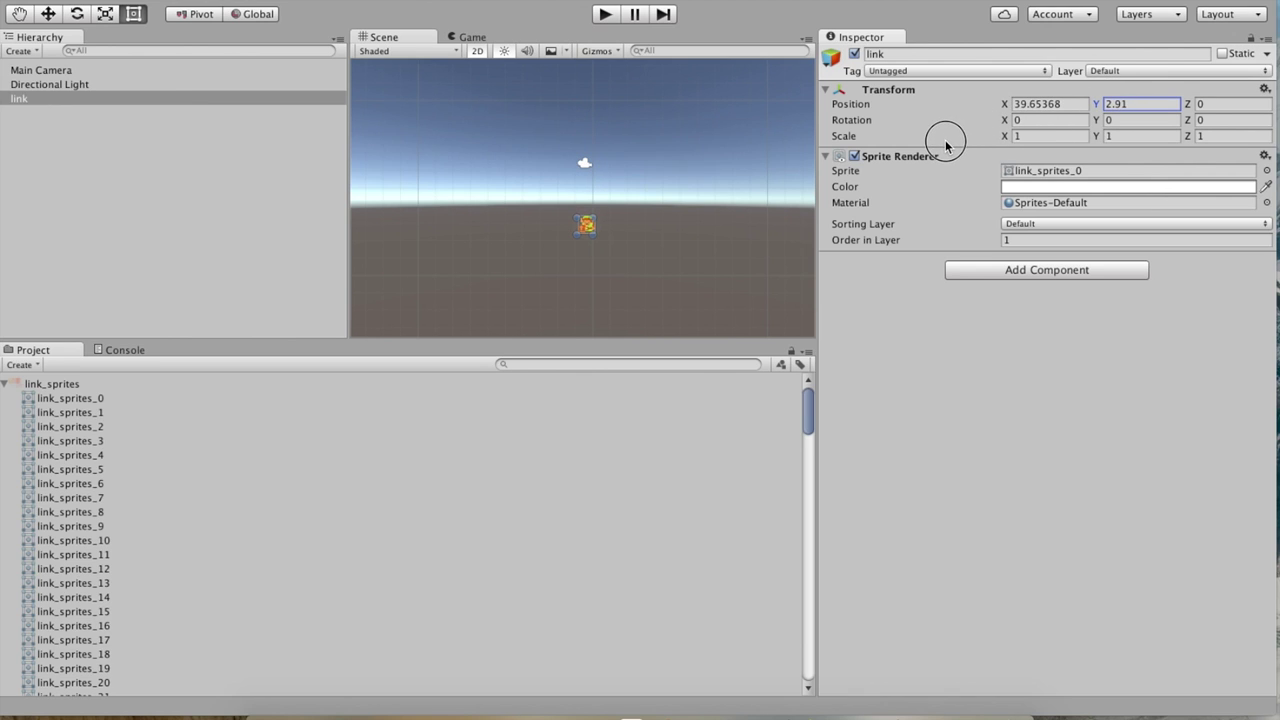
pyautogui.click(606, 15)
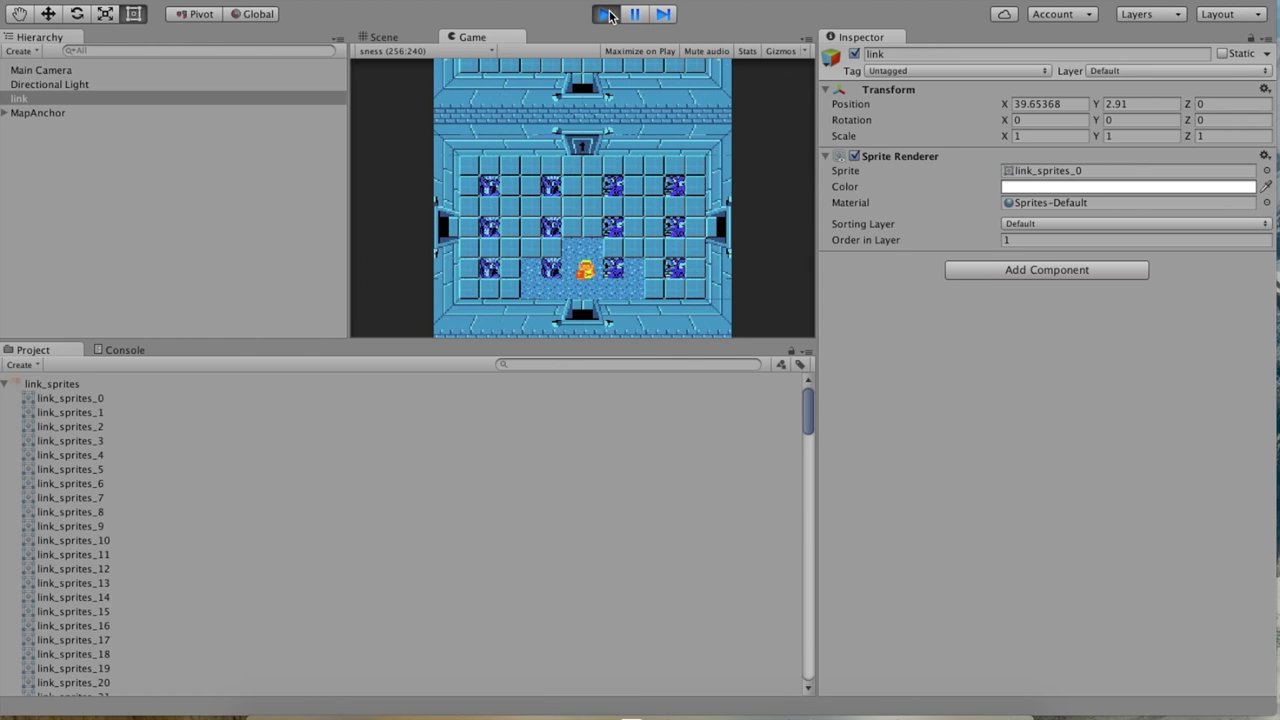
# Stop the game, do another quick test run, then compare the Directional Light and link Inspectors
pyautogui.click(607, 15)
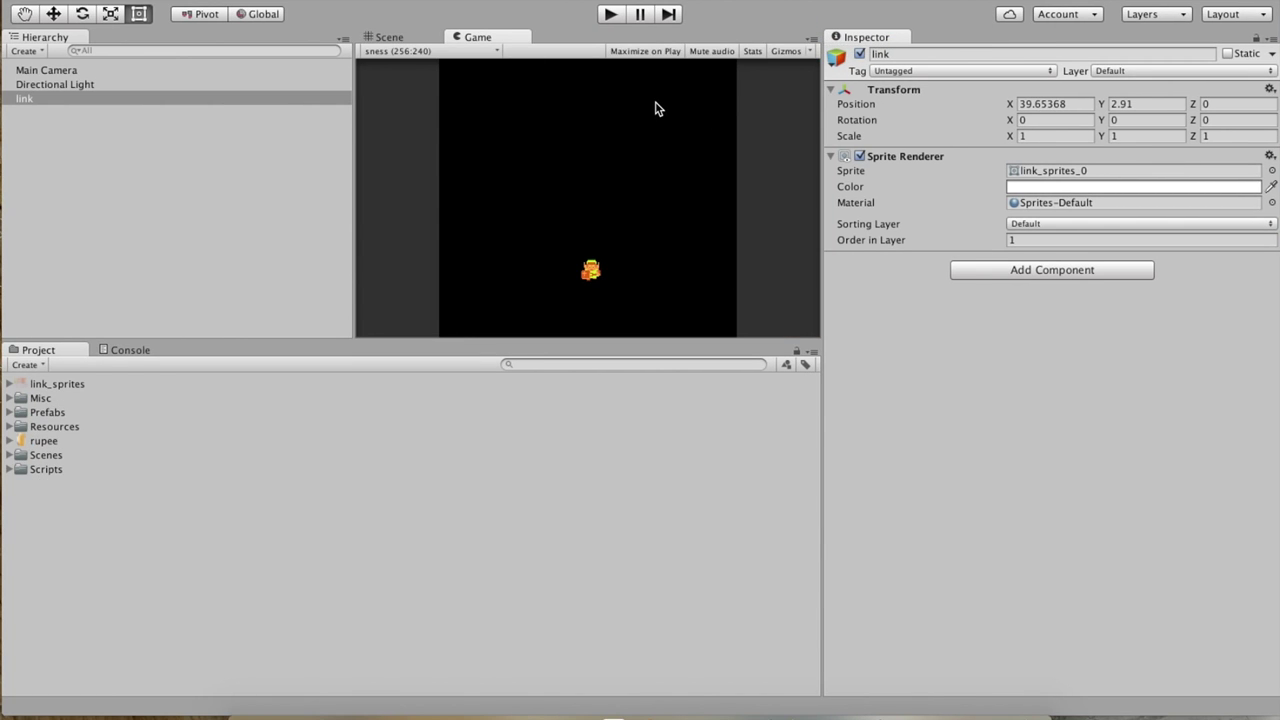
pyautogui.click(609, 15)
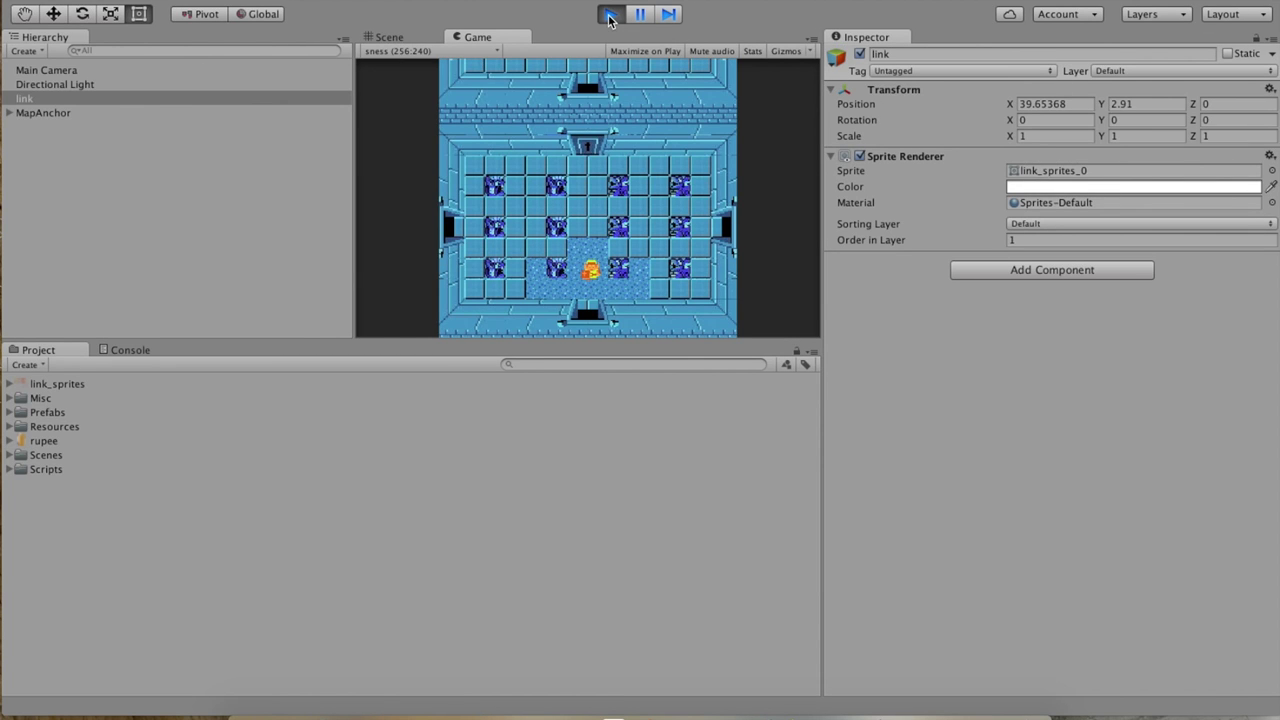
pyautogui.click(609, 15)
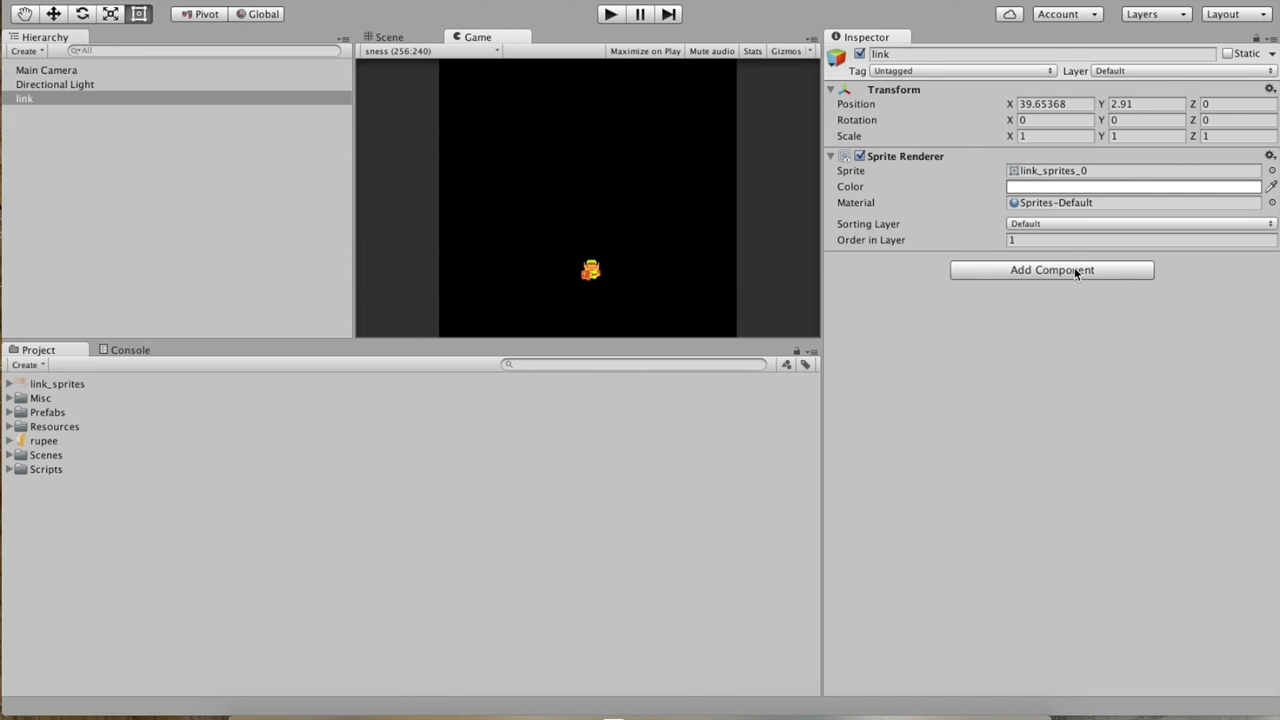
pyautogui.click(94, 83)
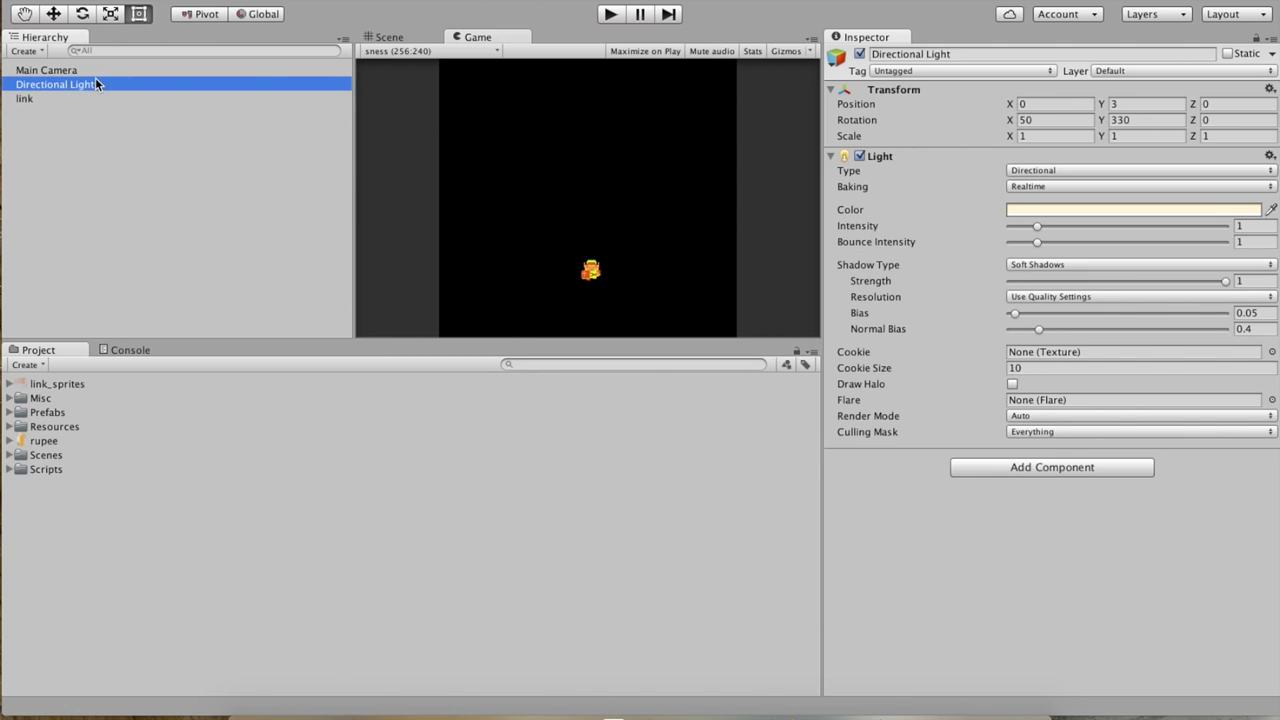
pyautogui.click(86, 98)
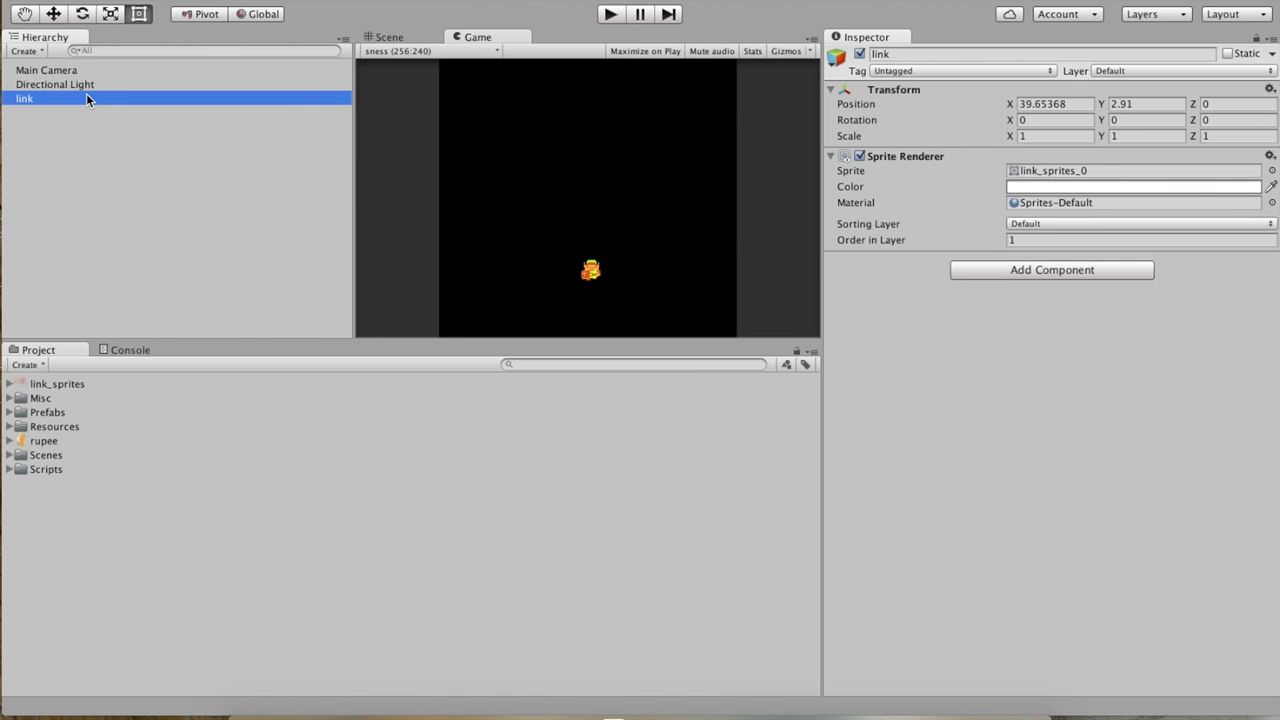
pyautogui.click(80, 84)
pyautogui.click(78, 98)
# Add a Rigidbody component to link from the Add Component list
pyautogui.click(1014, 274)
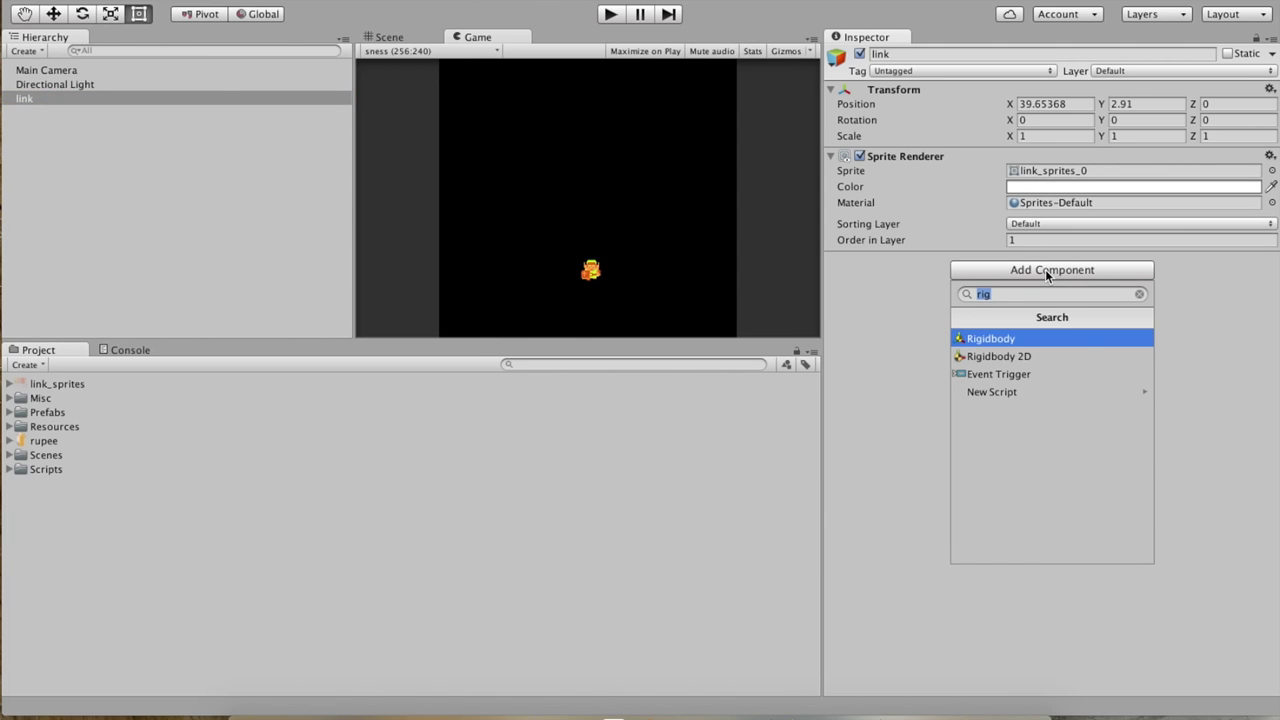
pyautogui.click(1013, 341)
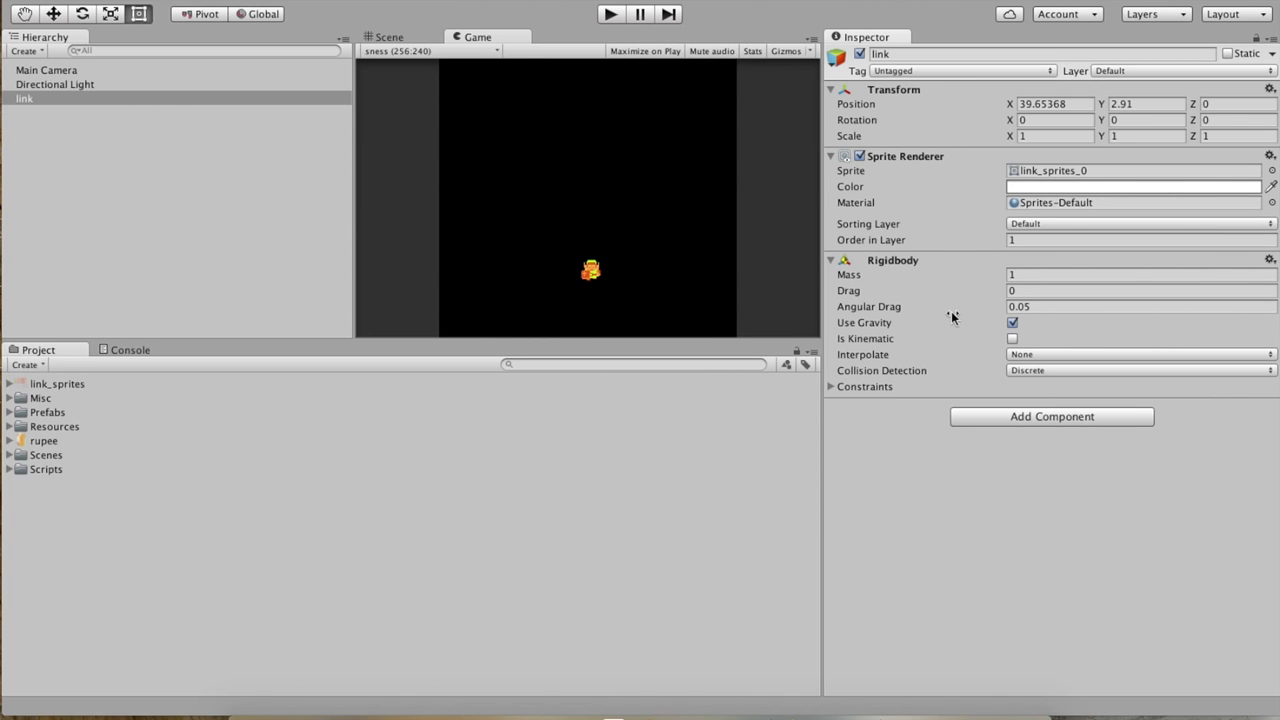
# Test link falling, uncheck Use Gravity on its Rigidbody, and confirm it stays put
pyautogui.click(612, 15)
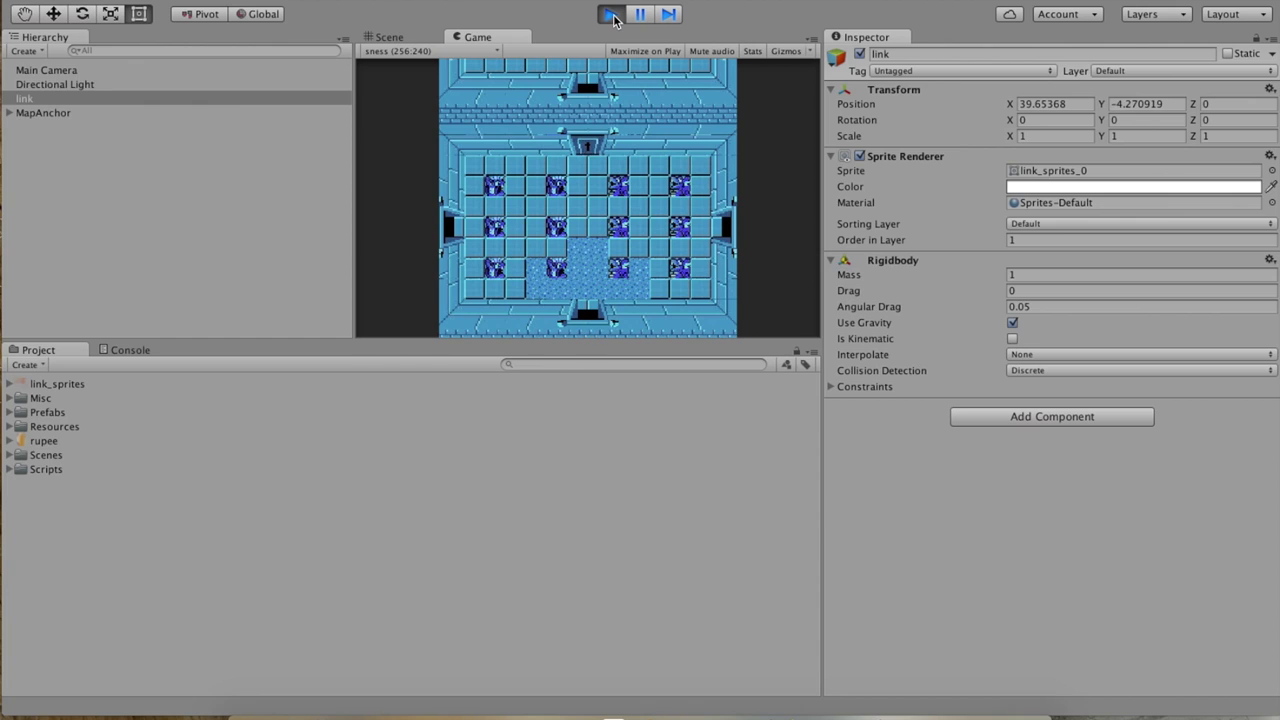
pyautogui.click(612, 15)
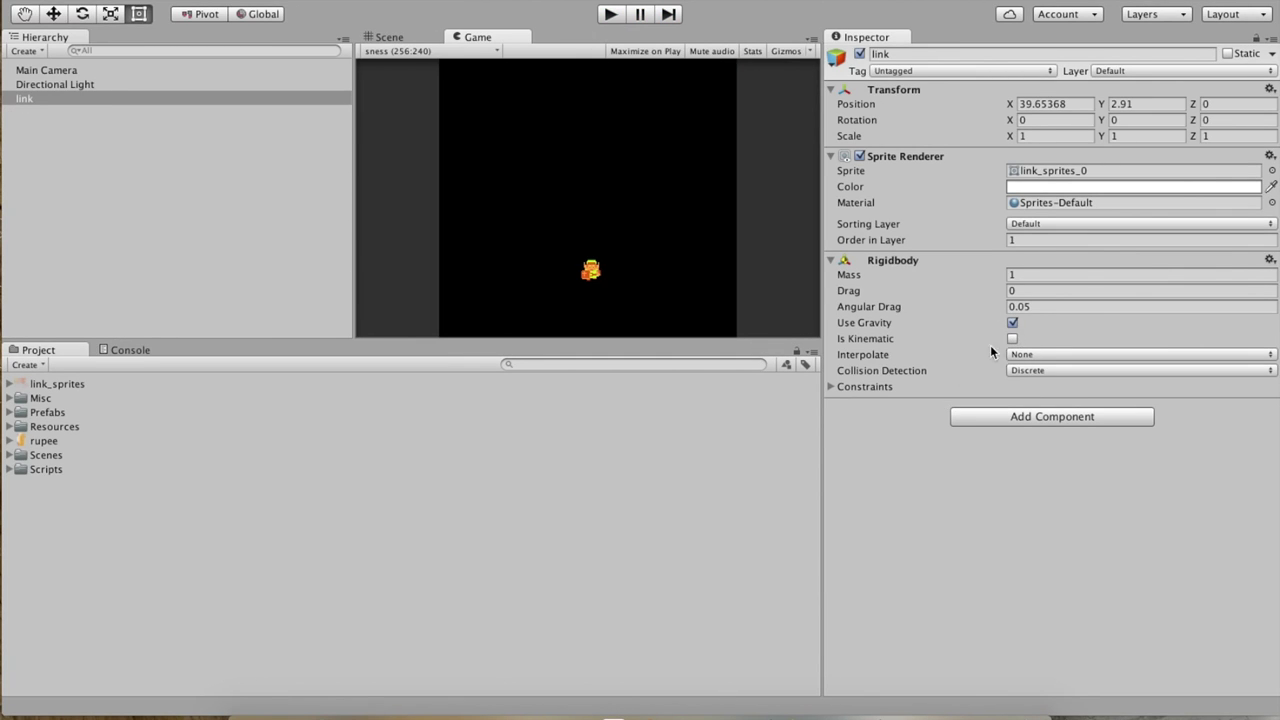
pyautogui.click(1012, 323)
pyautogui.click(1012, 323)
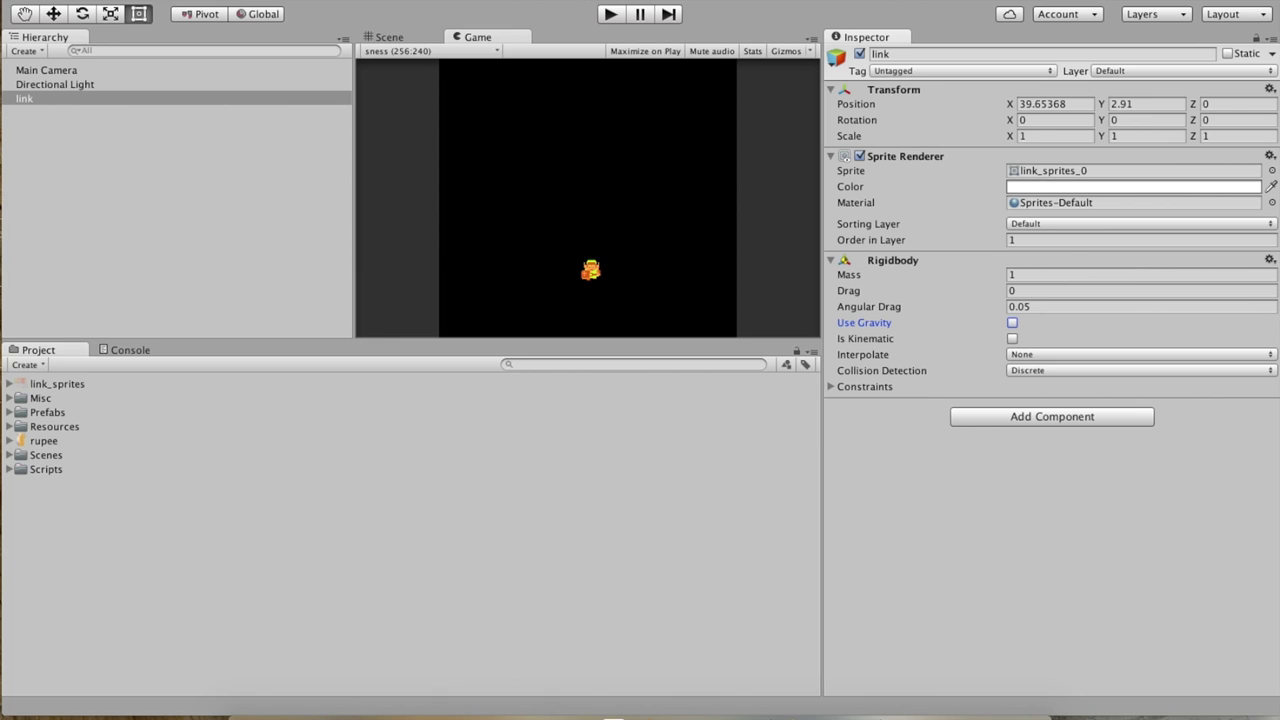
pyautogui.click(611, 14)
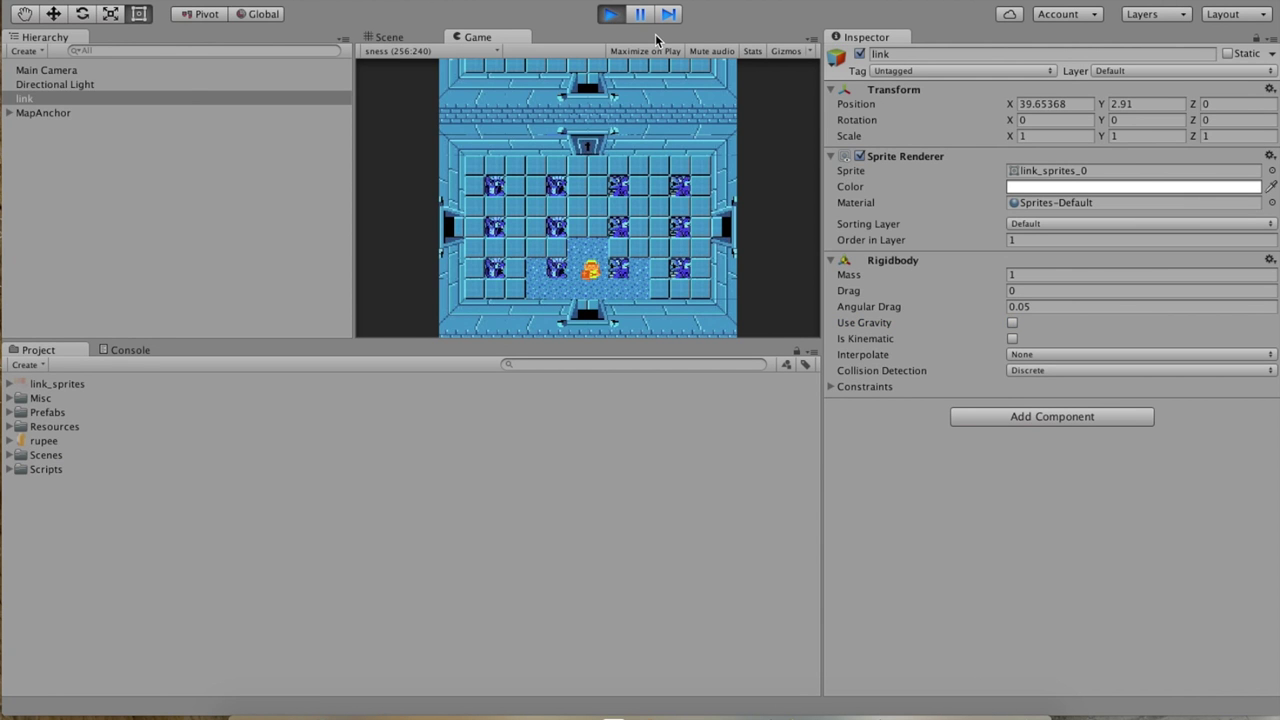
pyautogui.click(609, 14)
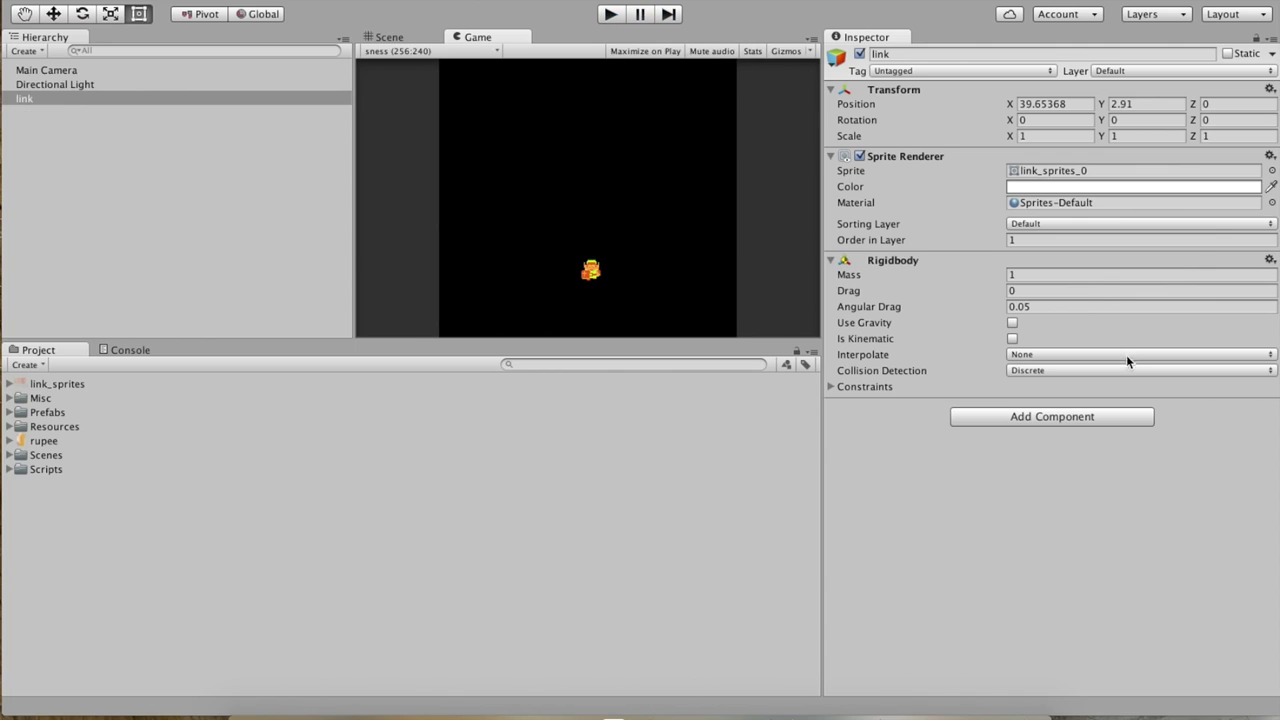
# Create a new C# script named player_control on link and bring its code editor forward
pyautogui.click(1082, 419)
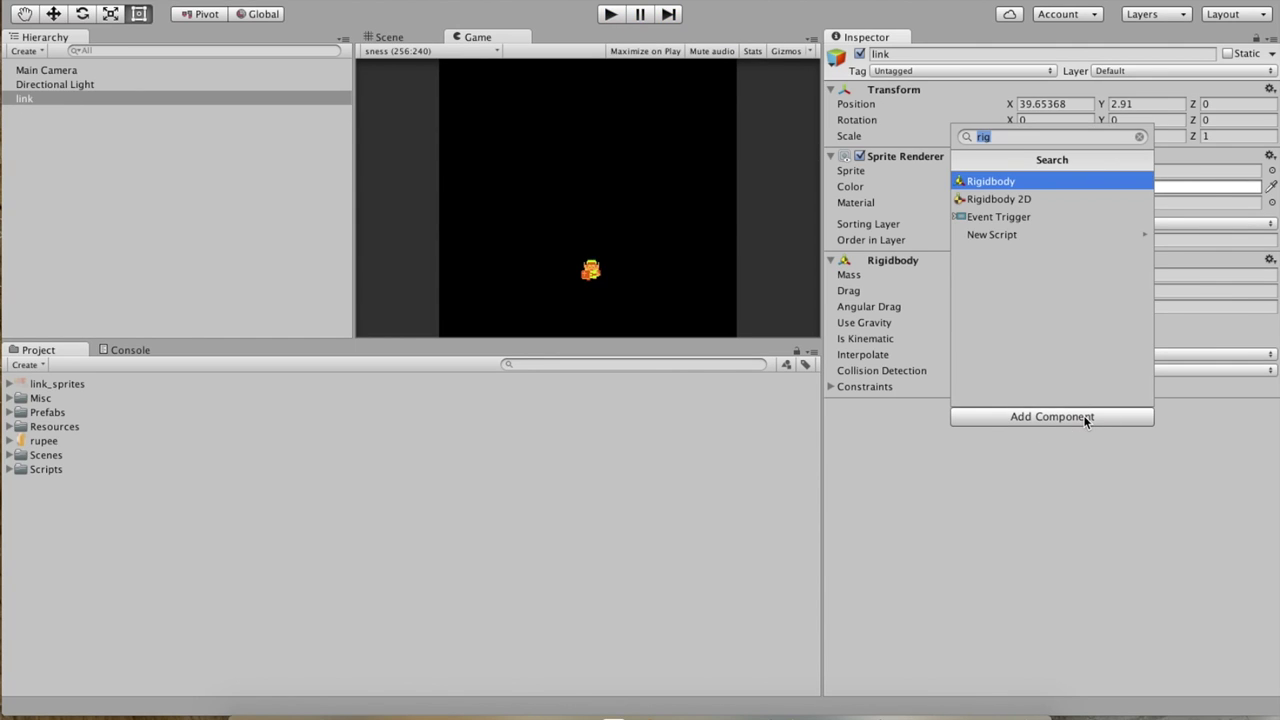
pyautogui.write('player')
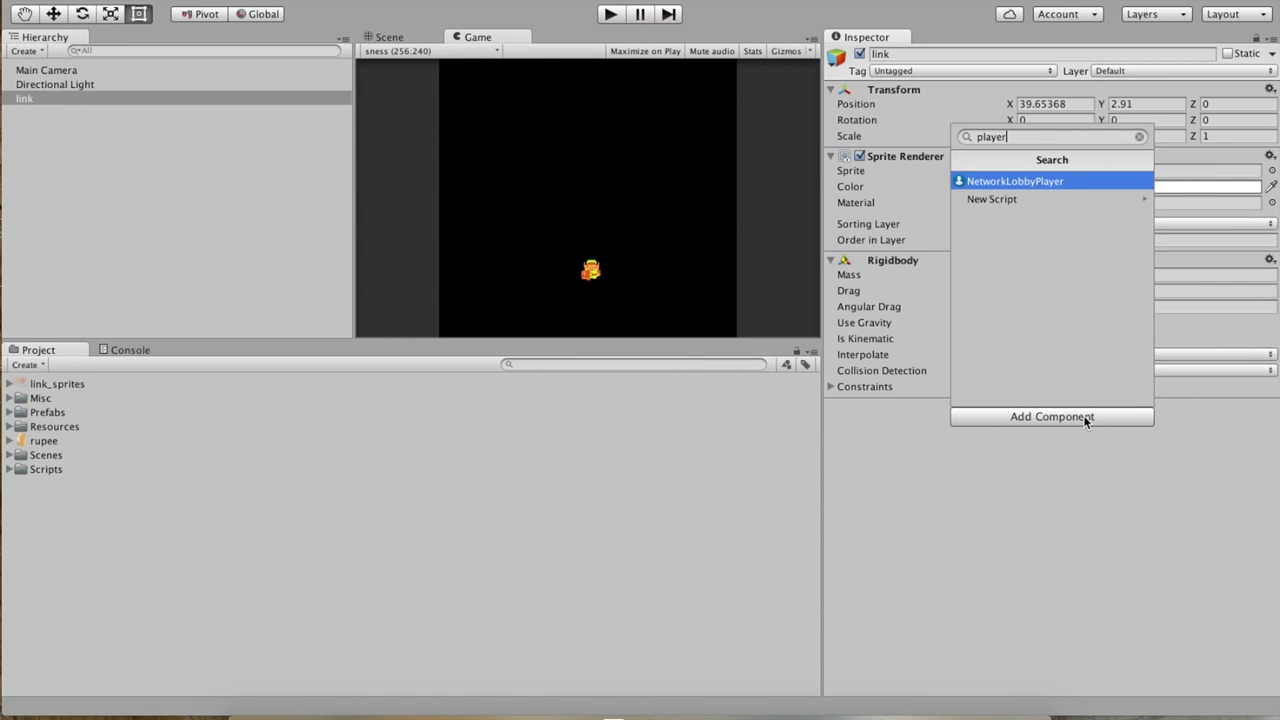
pyautogui.write('_control')
pyautogui.press('Return')
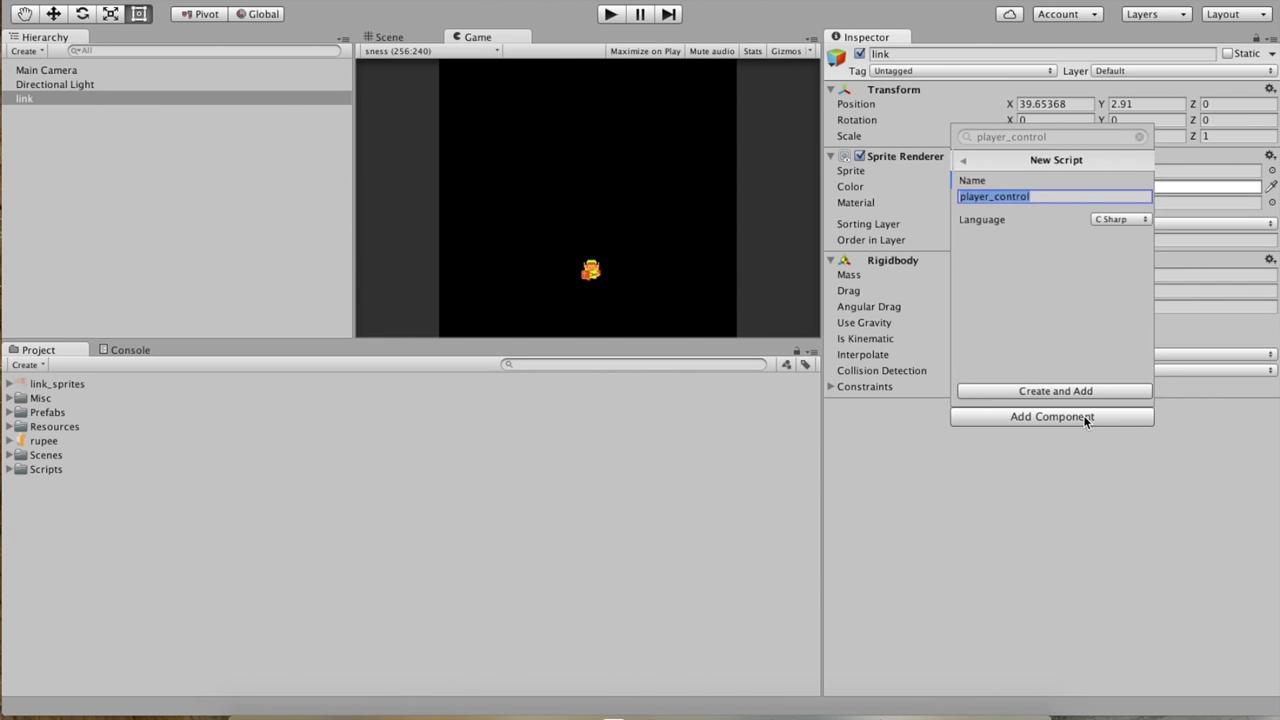
pyautogui.press('Return')
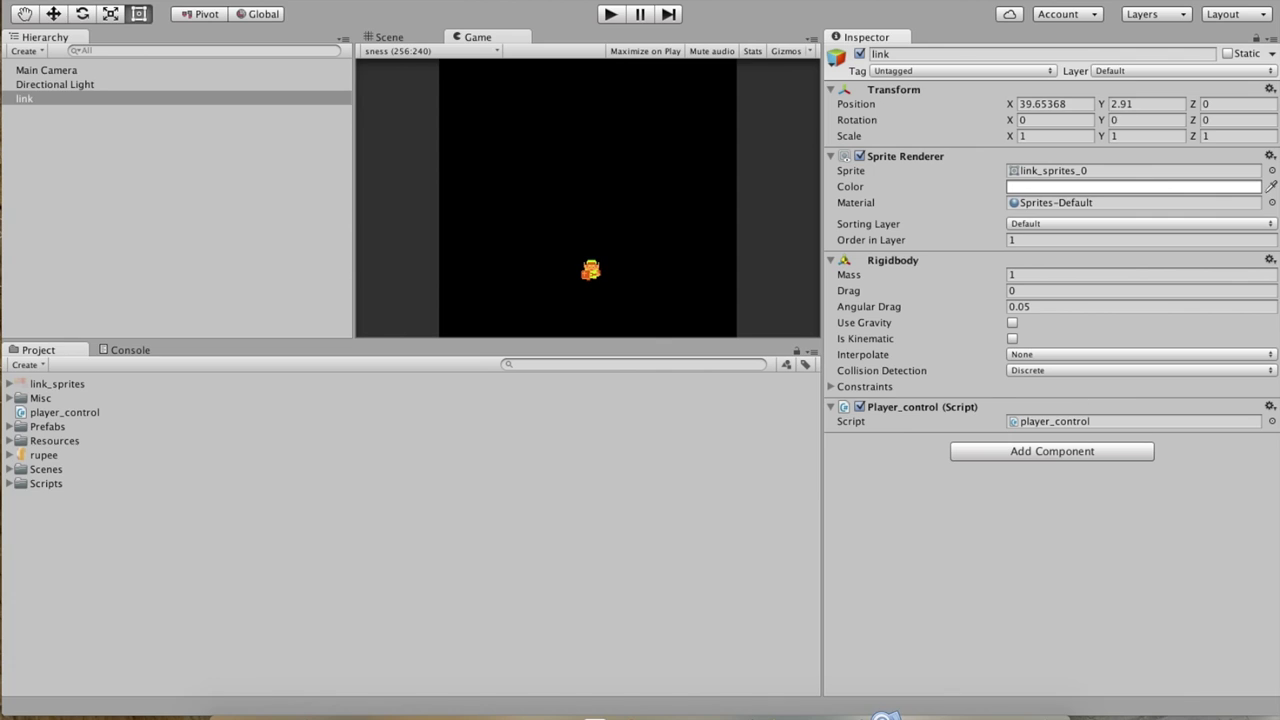
pyautogui.click(875, 714)
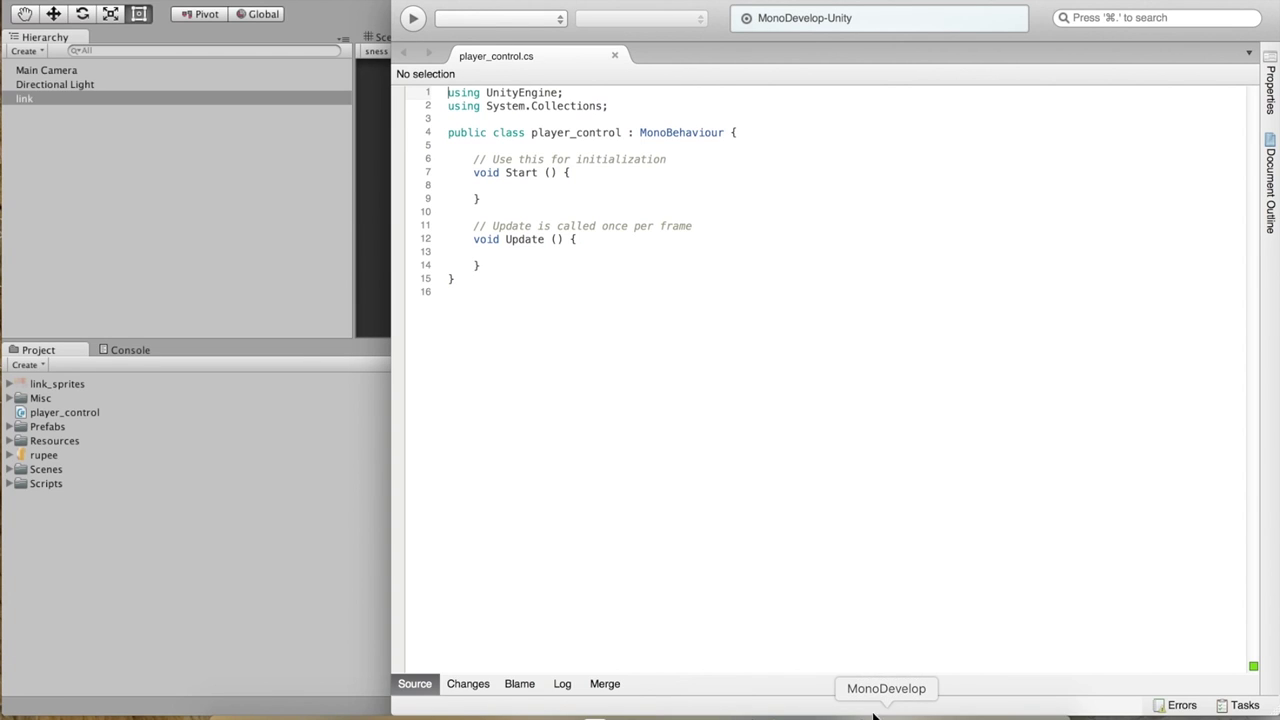
# Type Input.GetAxis("Horizontal"); into the Update method of player_control.cs
pyautogui.click(592, 188)
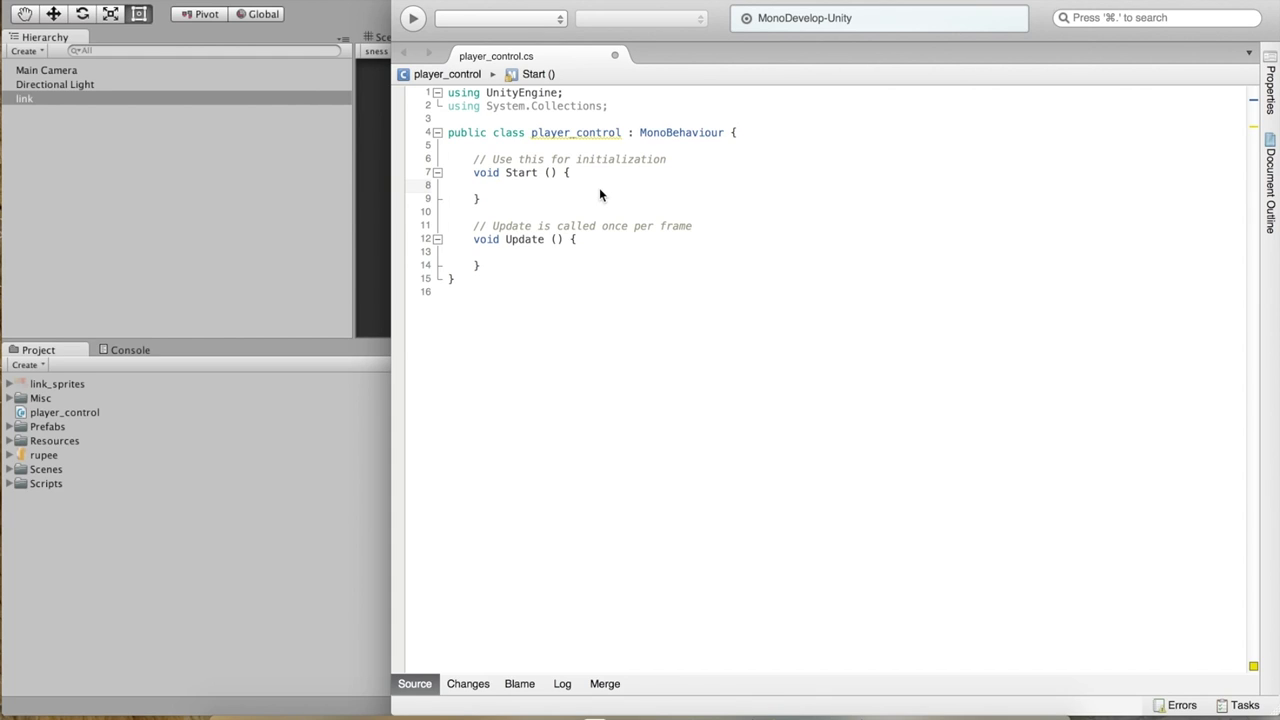
pyautogui.press('Down')
pyautogui.press('Down')
pyautogui.press('Down')
pyautogui.press('Down')
pyautogui.press('Down')
pyautogui.write('Input.GetA')
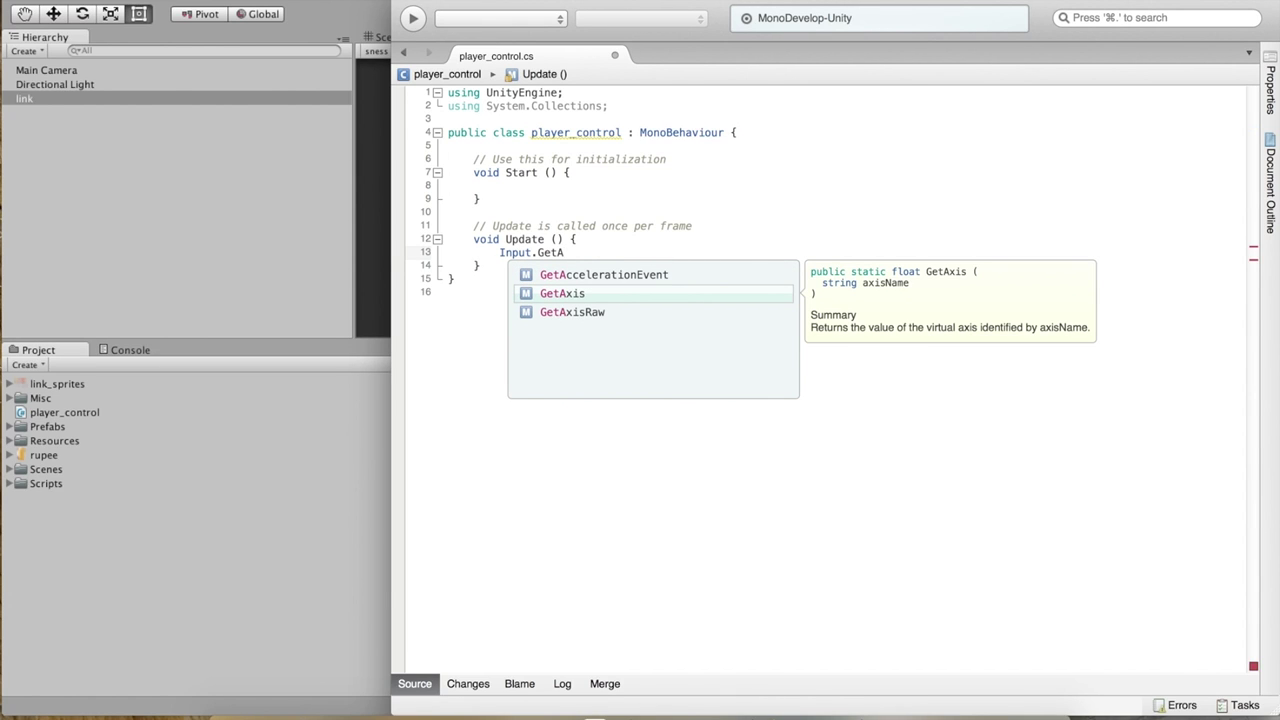
pyautogui.press('Return')
pyautogui.write('();')
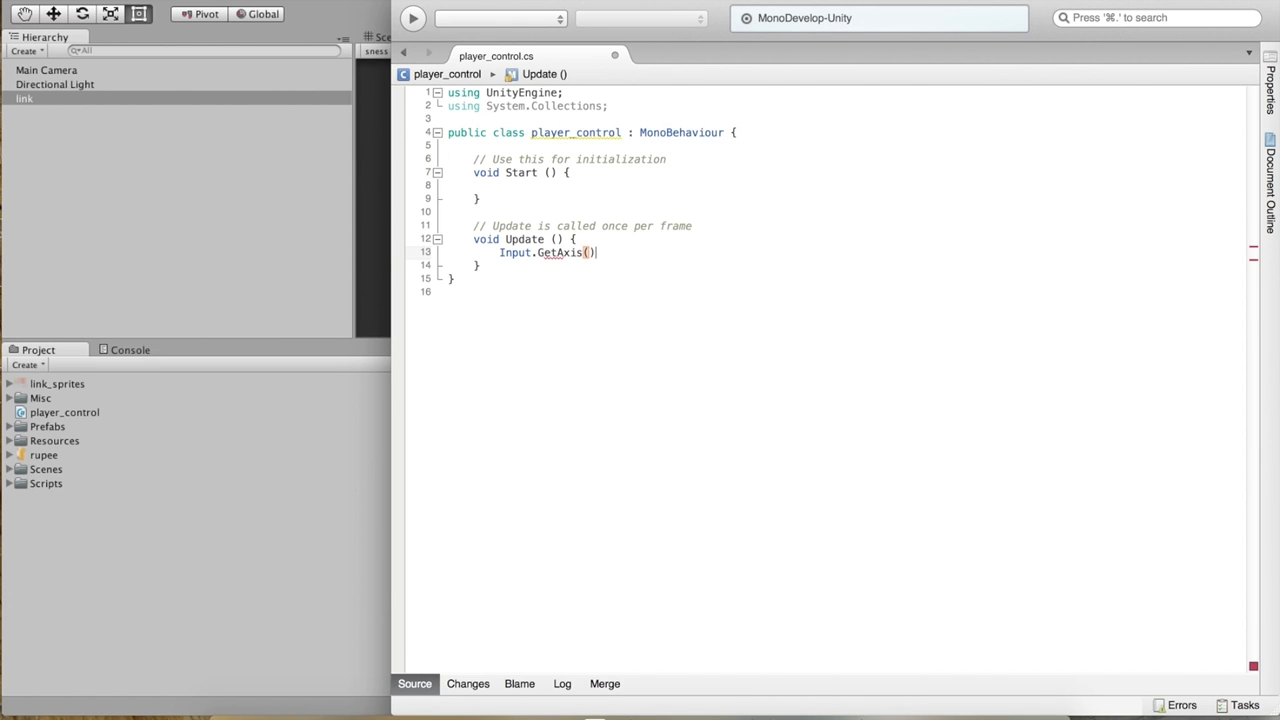
pyautogui.click(589, 252)
pyautogui.write('"Horizontal')
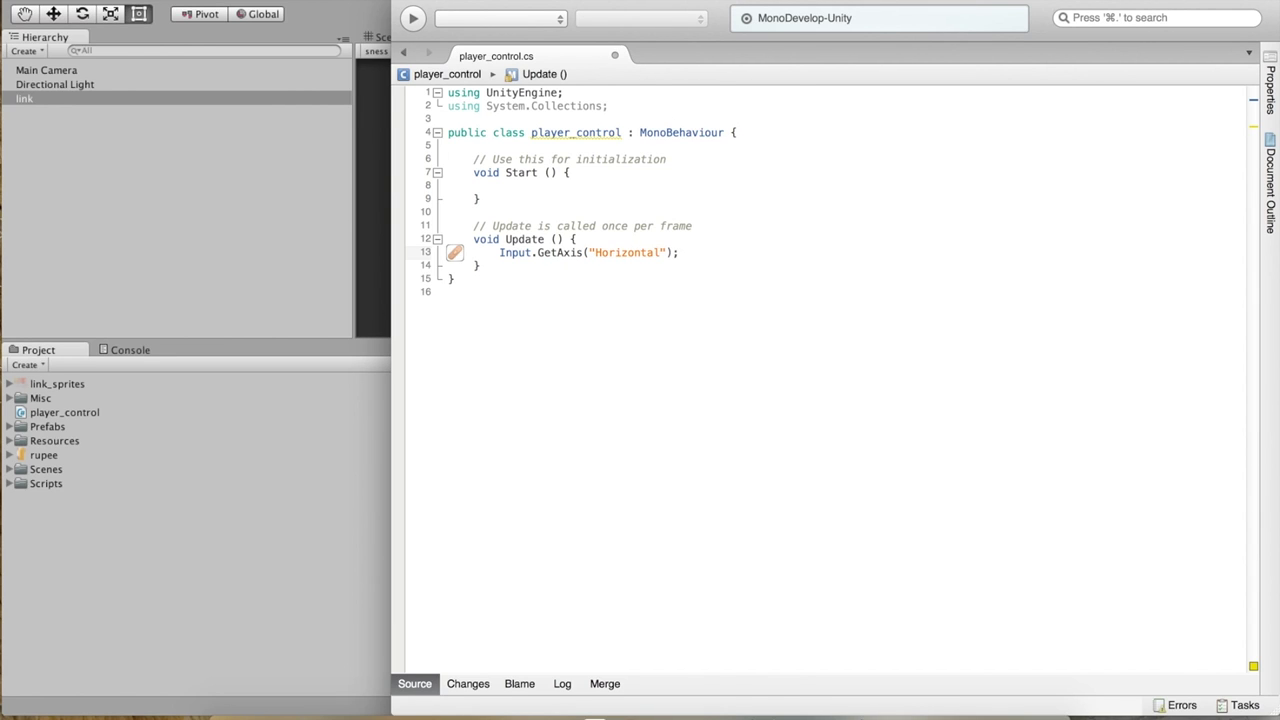
# Wrap the GetAxis call in print(...) so Update logs the Horizontal value
pyautogui.click(499, 252)
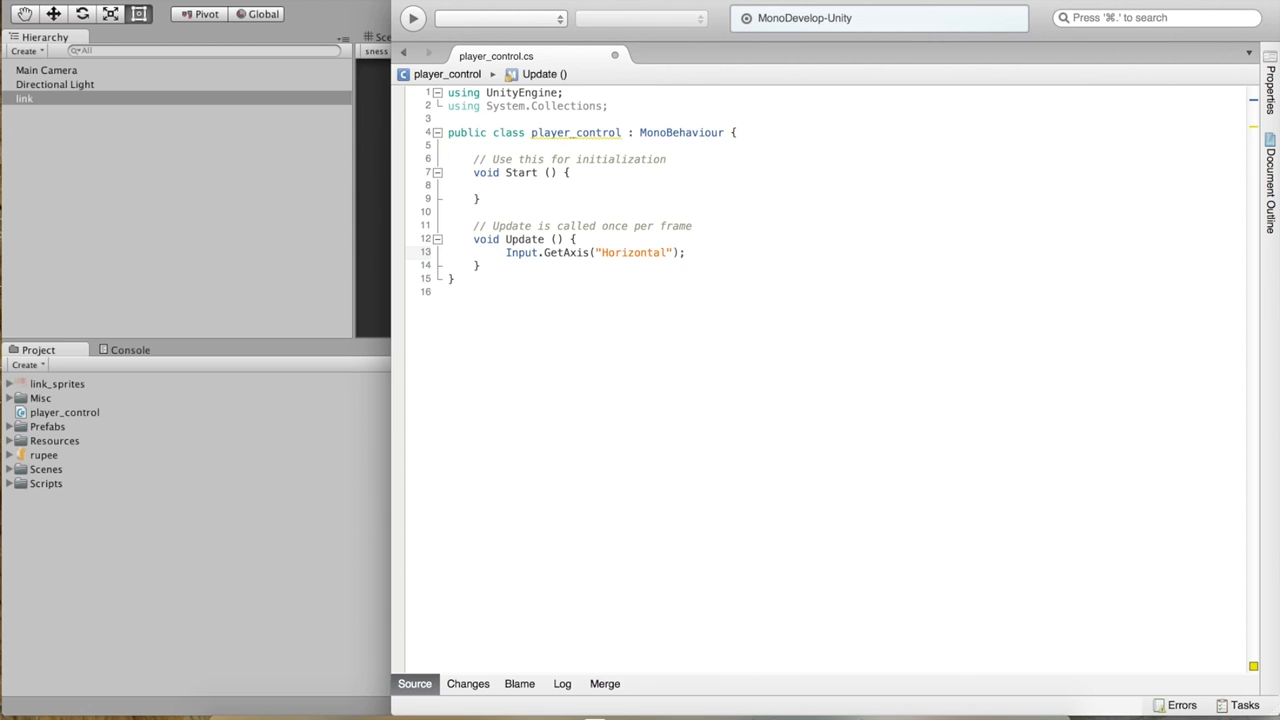
pyautogui.write('rin')
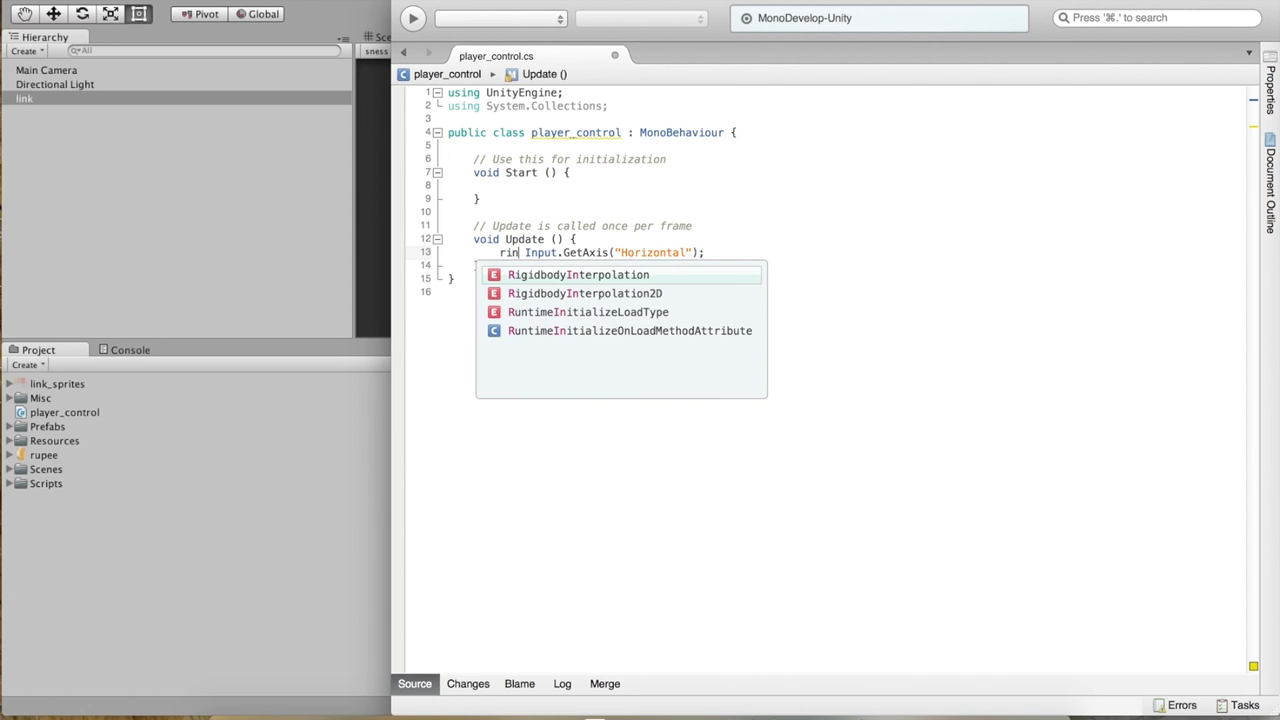
pyautogui.press('BackSpace')
pyautogui.write('print (')
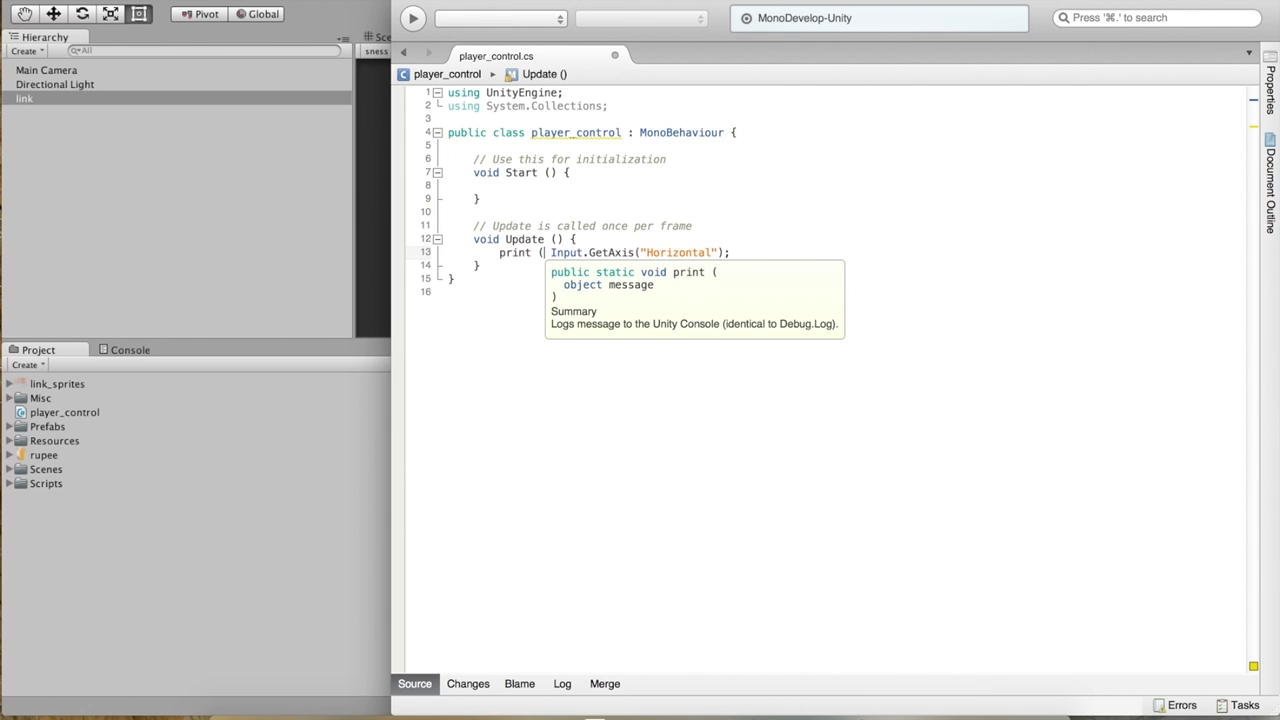
pyautogui.press('Delete')
pyautogui.write(')')
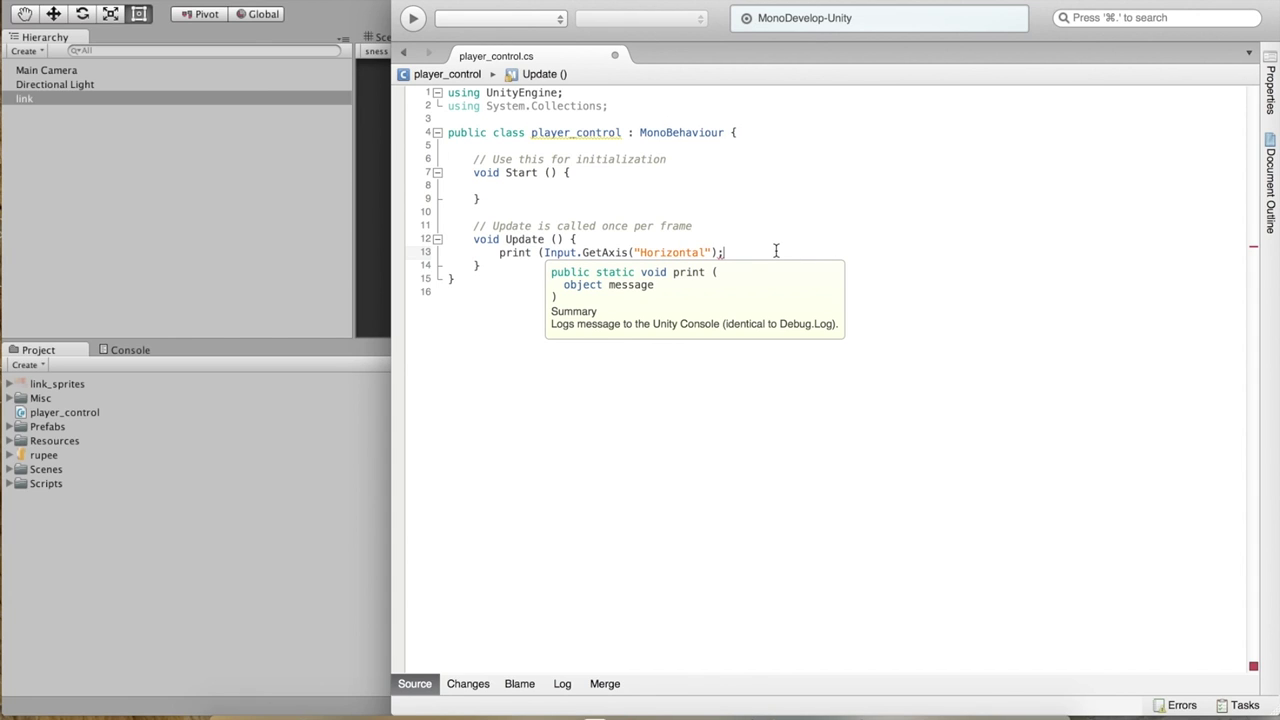
pyautogui.click(809, 237)
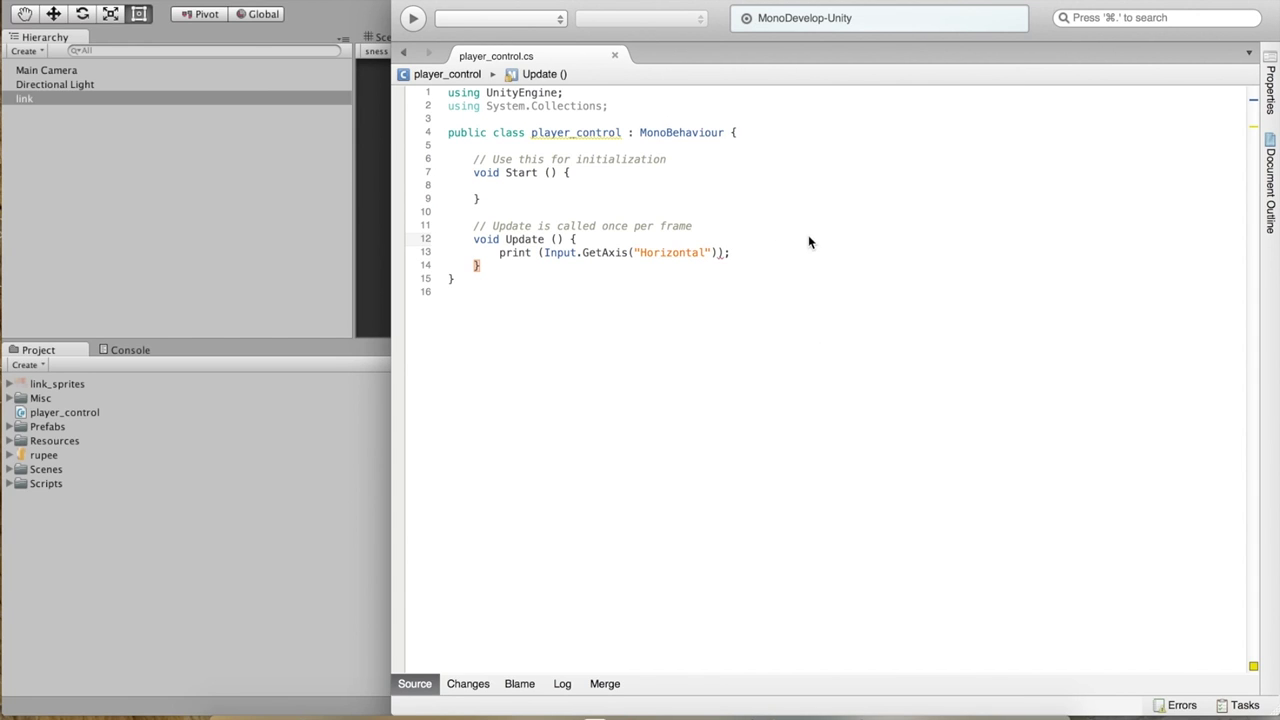
# Show the Console, run the game, and press Left to watch the printed Horizontal values
pyautogui.click(343, 30)
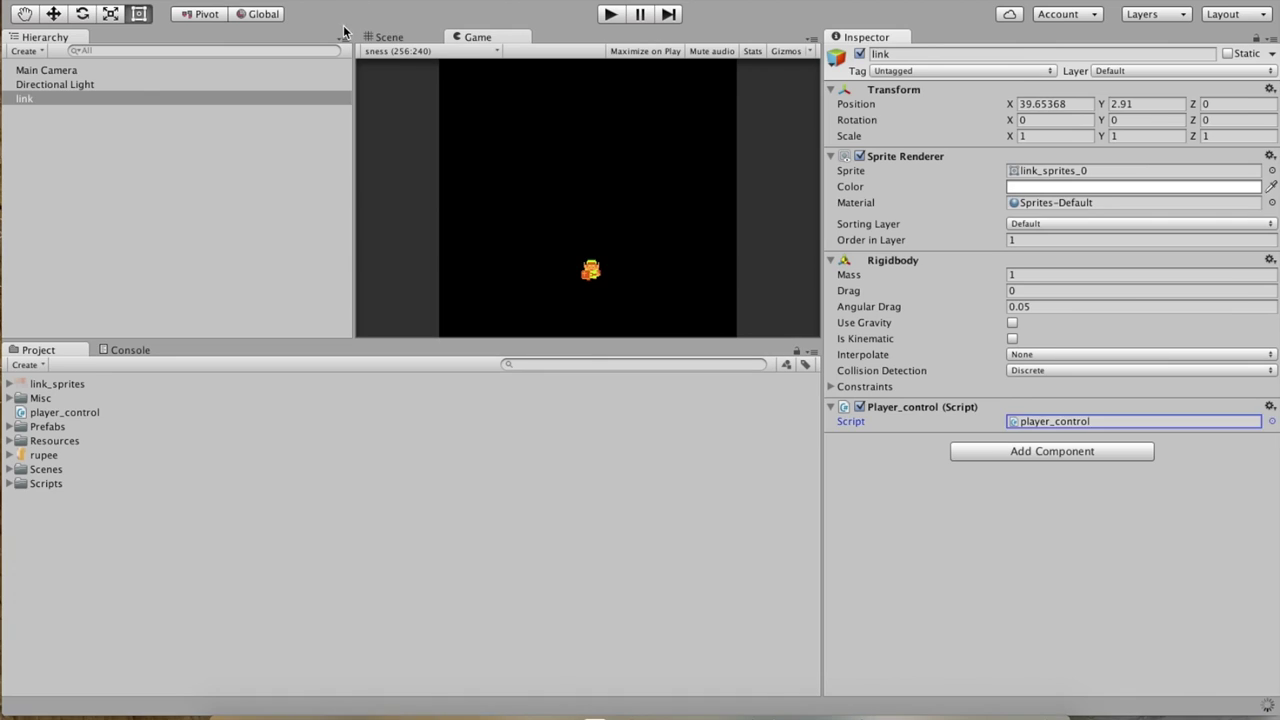
pyautogui.click(126, 350)
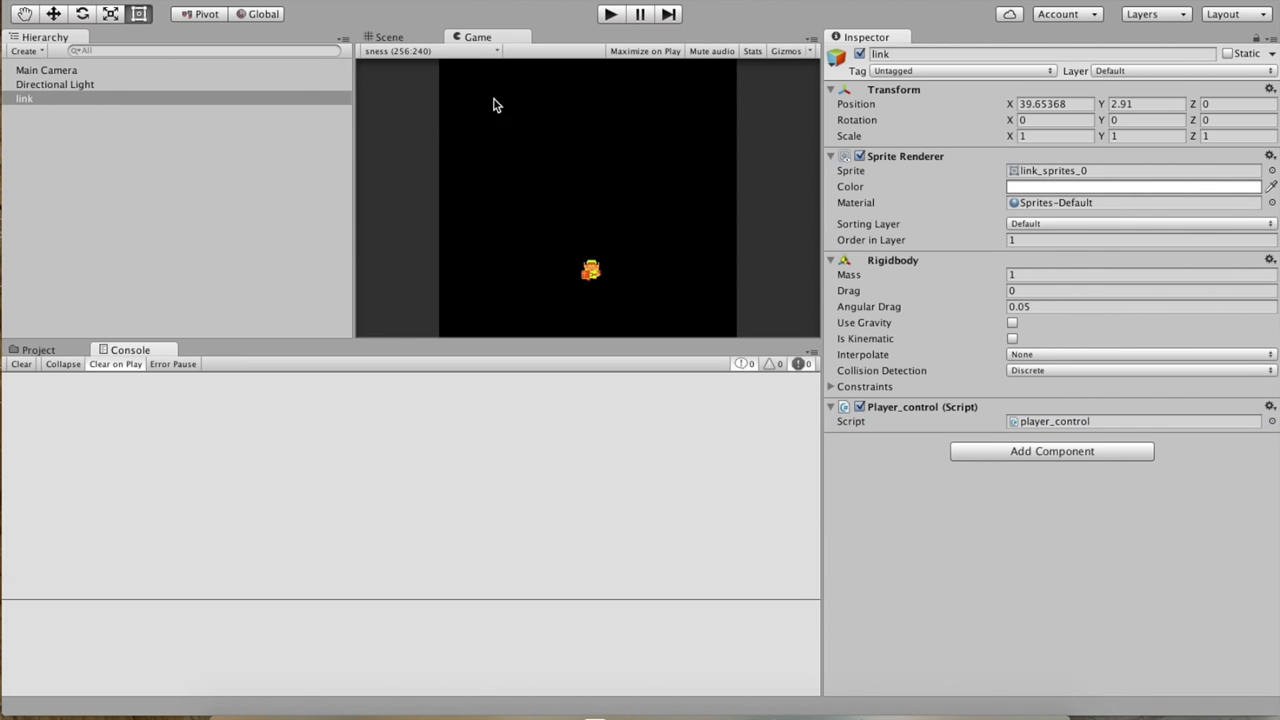
pyautogui.click(609, 15)
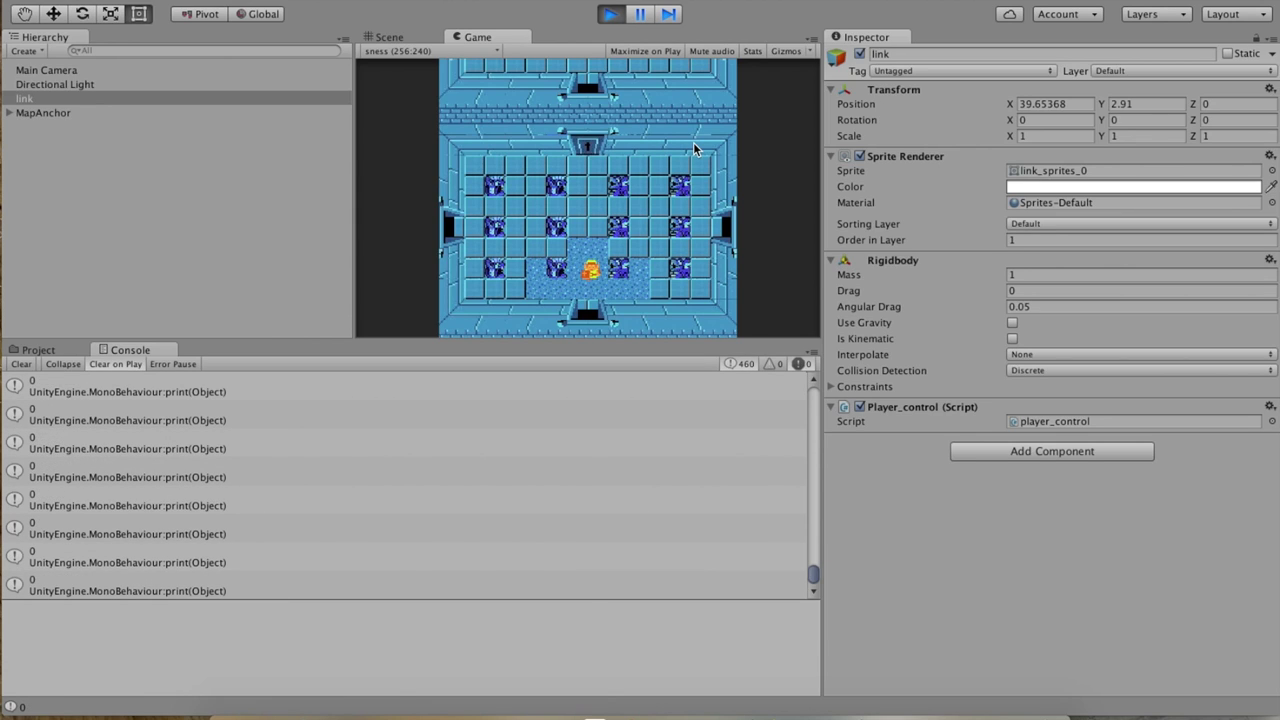
pyautogui.press('Left')
pyautogui.click(611, 14)
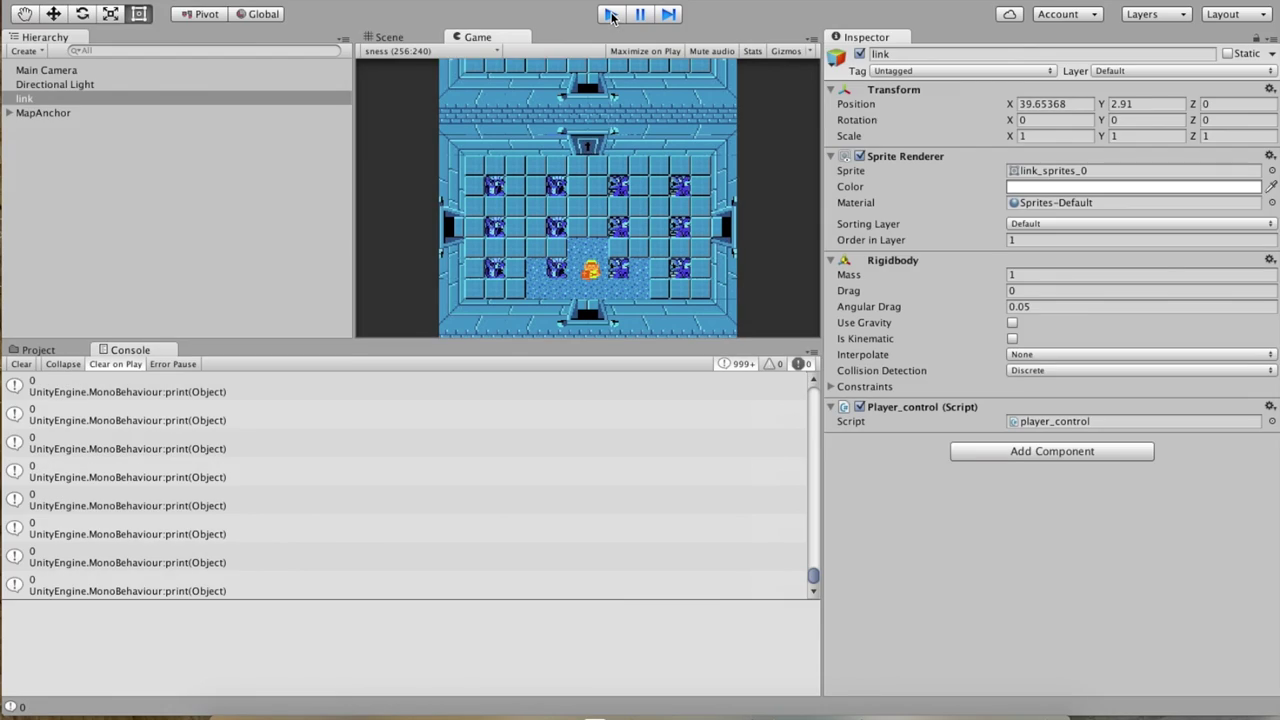
# Open Edit > Project Settings > Input and expand Axes and the Horizontal entry
pyautogui.click(150, 0)
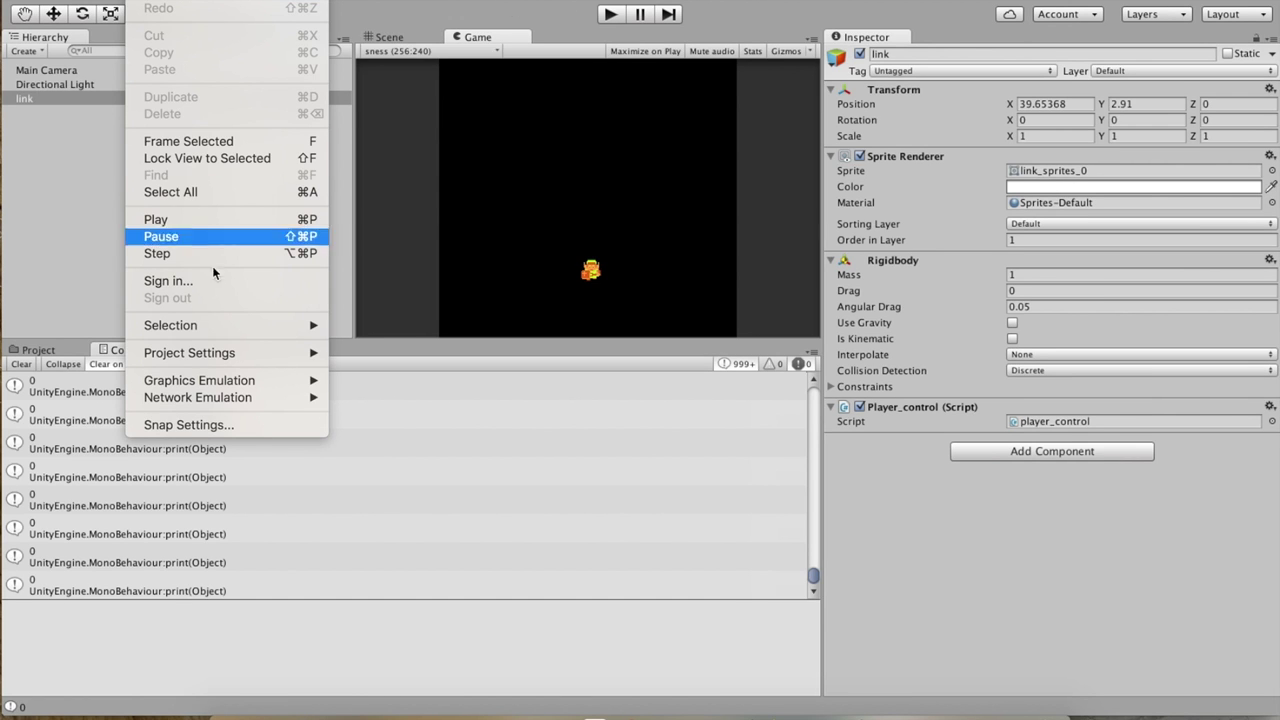
pyautogui.moveTo(224, 356)
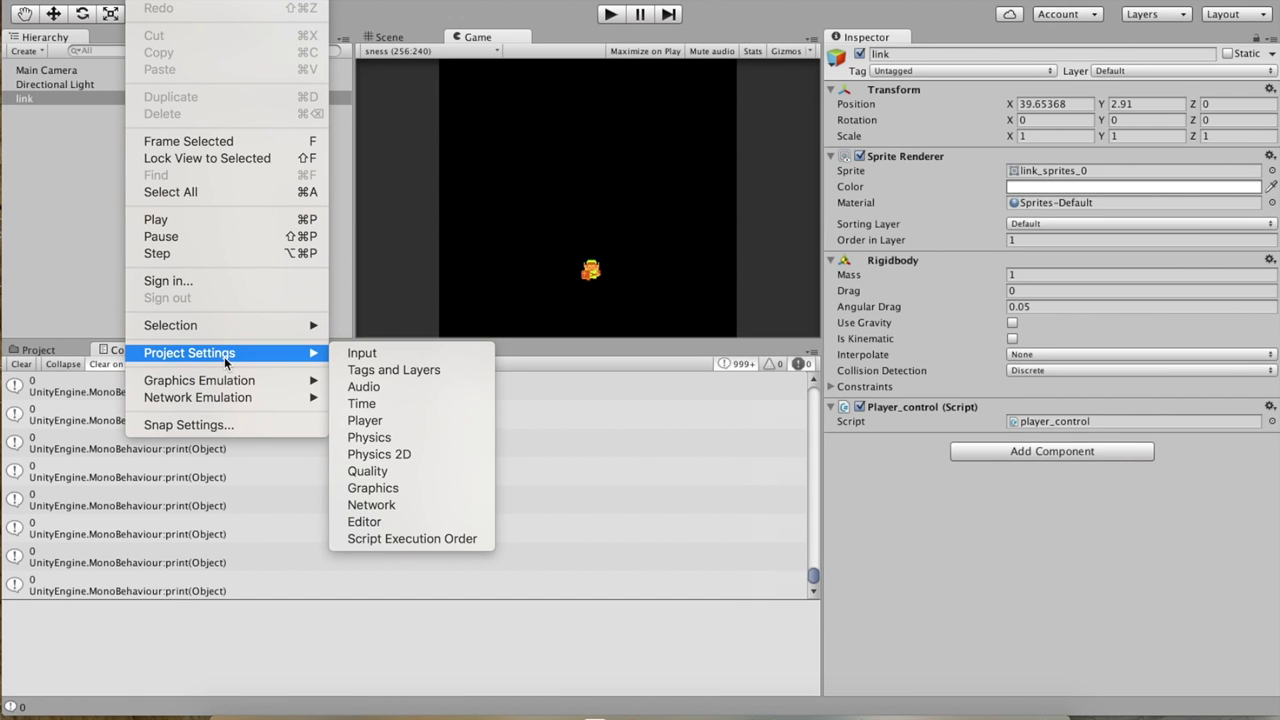
pyautogui.click(385, 355)
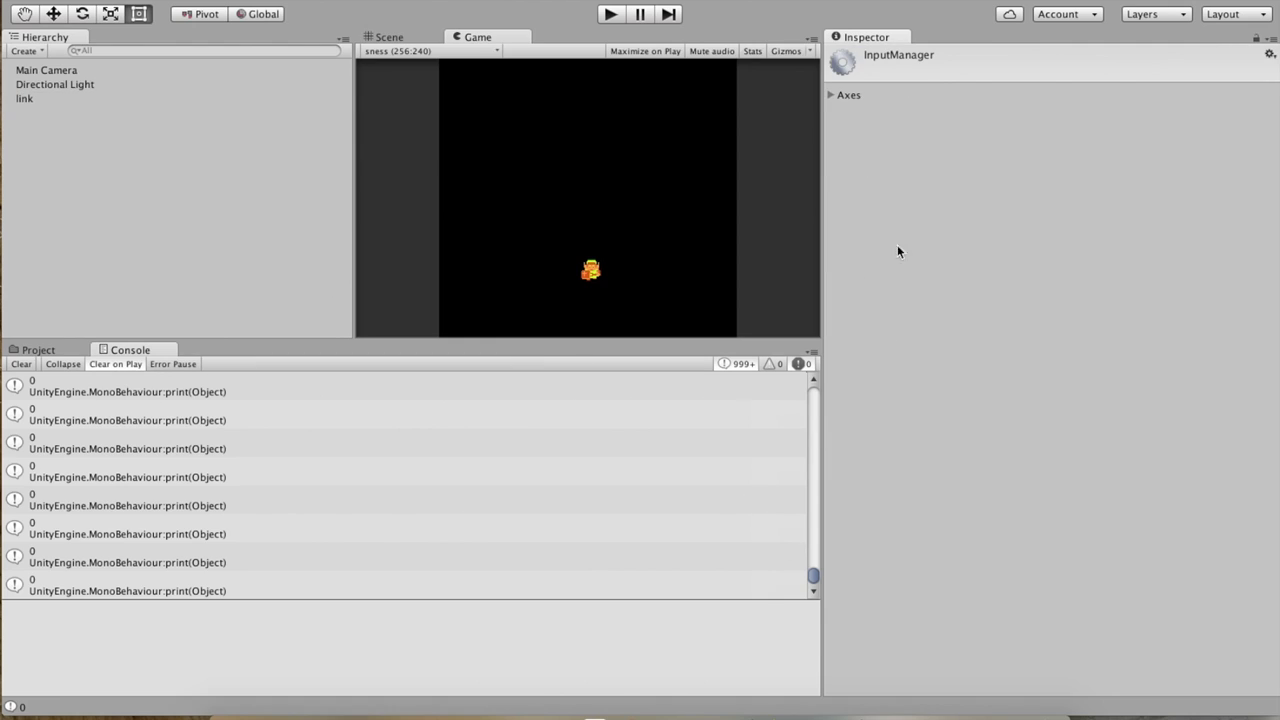
pyautogui.click(830, 95)
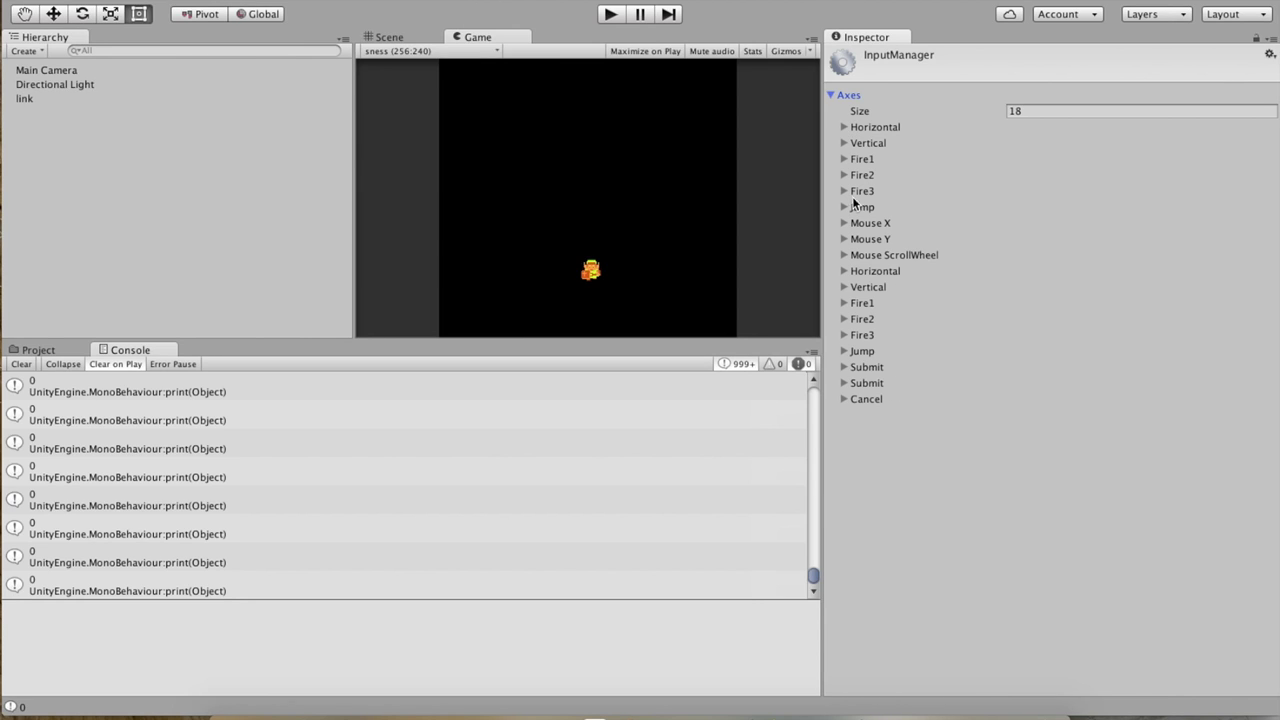
pyautogui.click(844, 127)
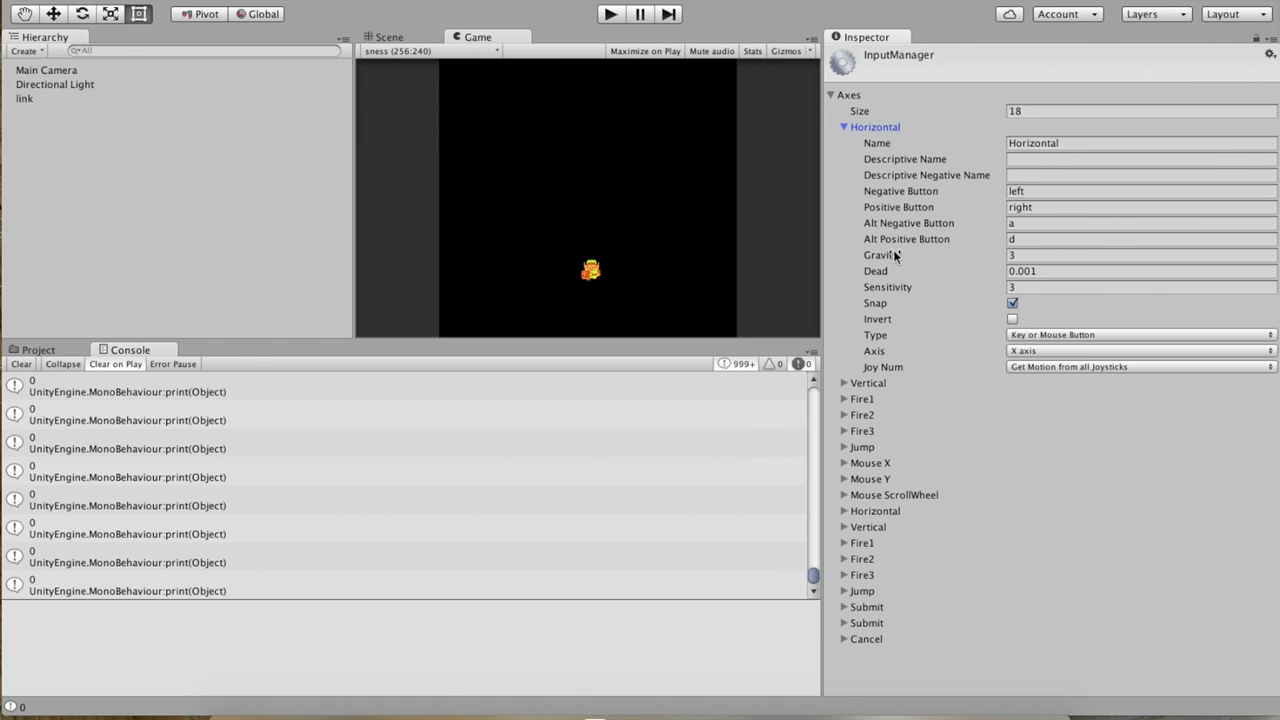
# Set Horizontal Sensitivity and Gravity to 10000, then run the game and press Right to test
pyautogui.moveTo(908, 289)
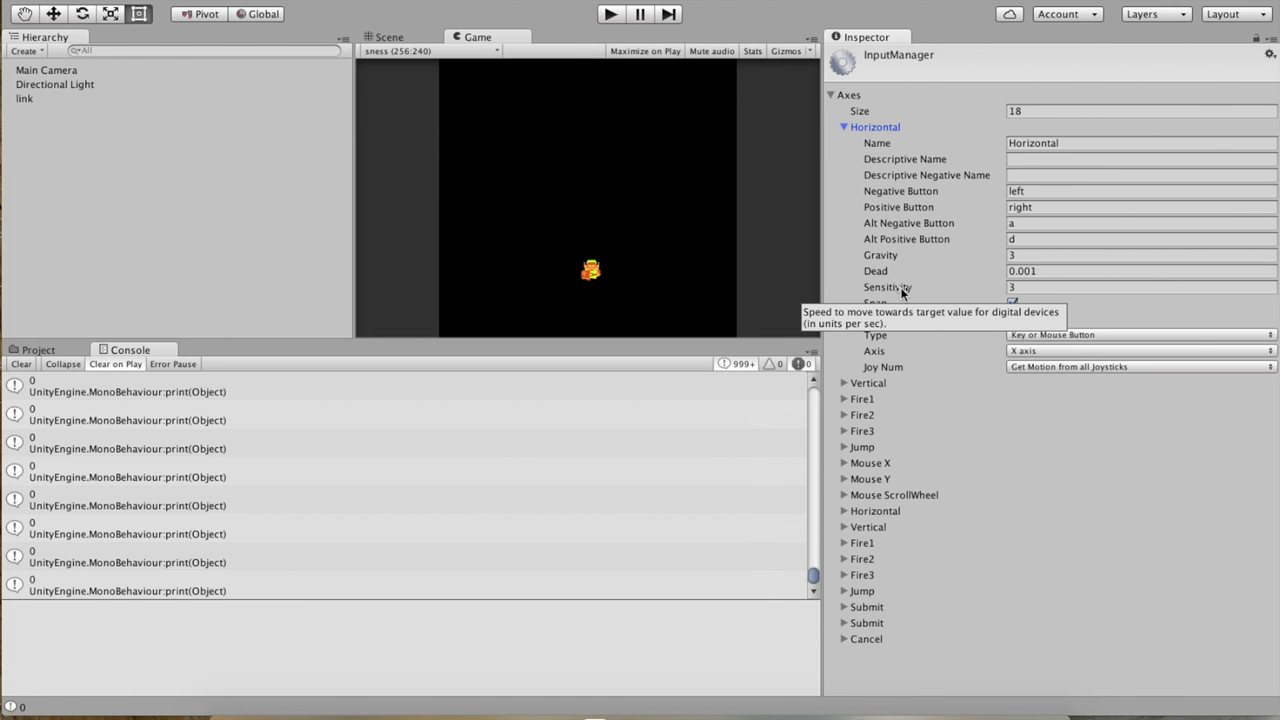
pyautogui.click(1048, 288)
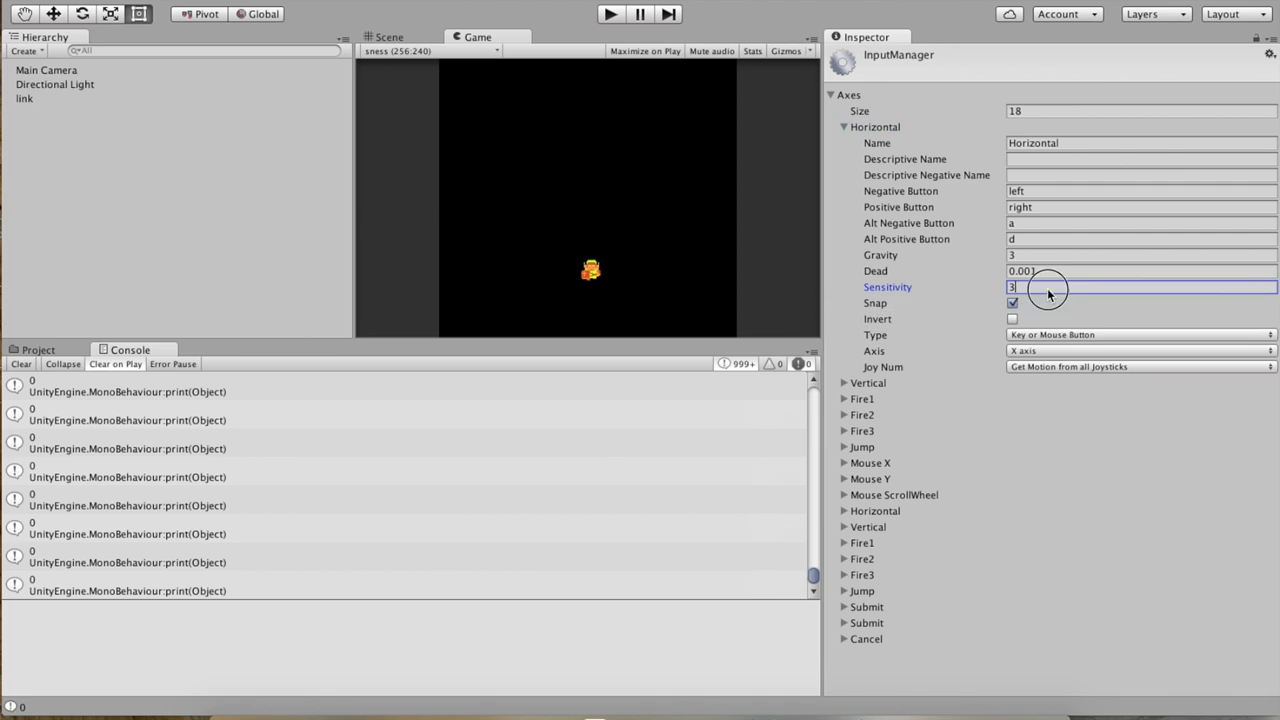
pyautogui.write('10000')
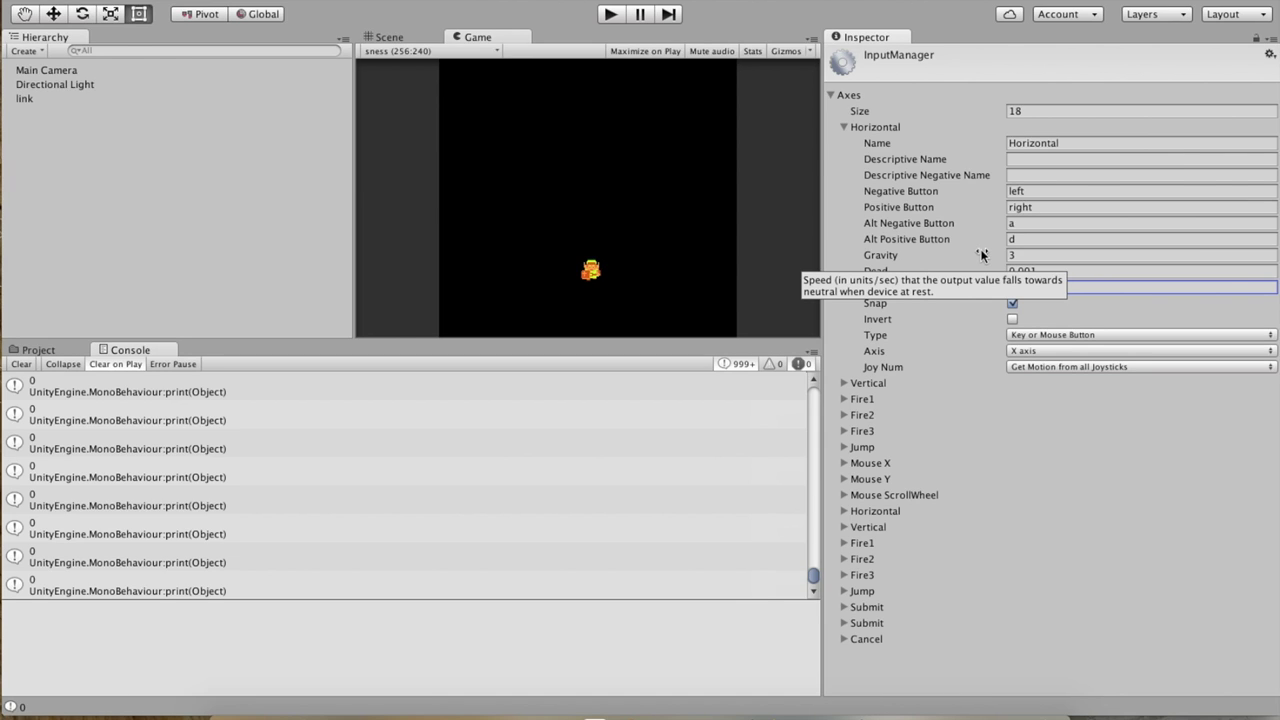
pyautogui.click(1033, 257)
pyautogui.write('100')
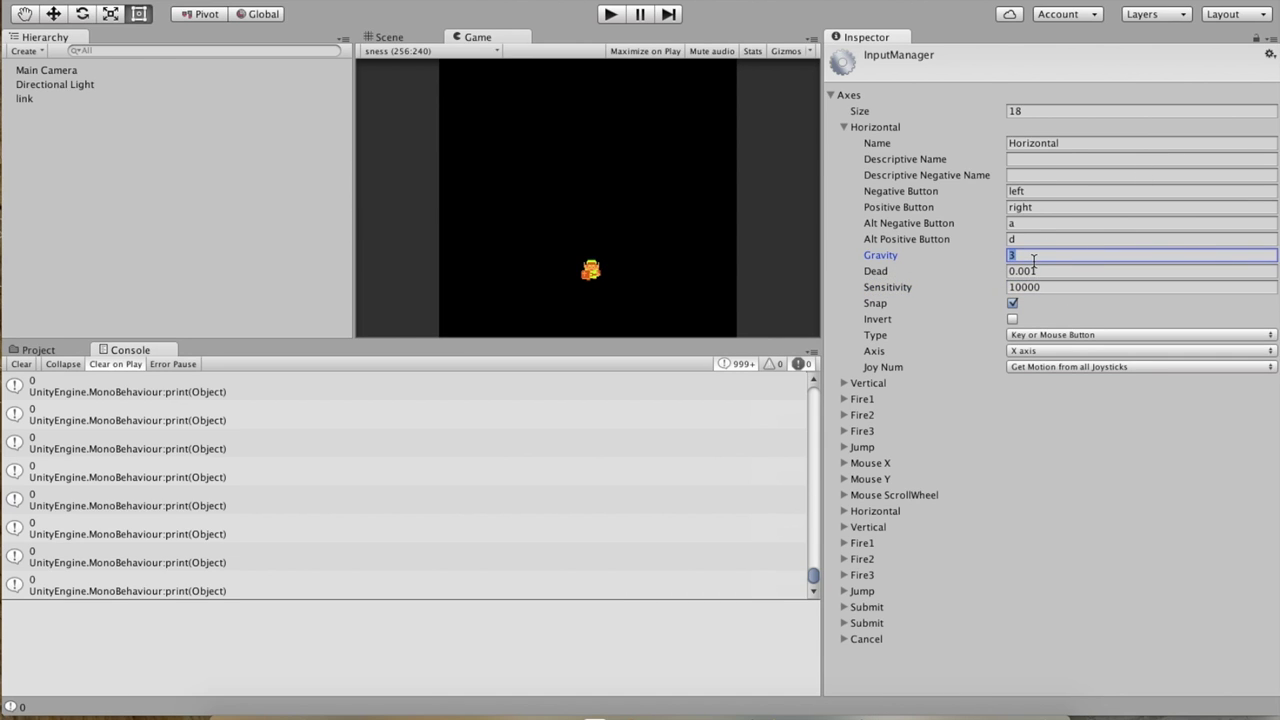
pyautogui.write('00')
pyautogui.click(619, 16)
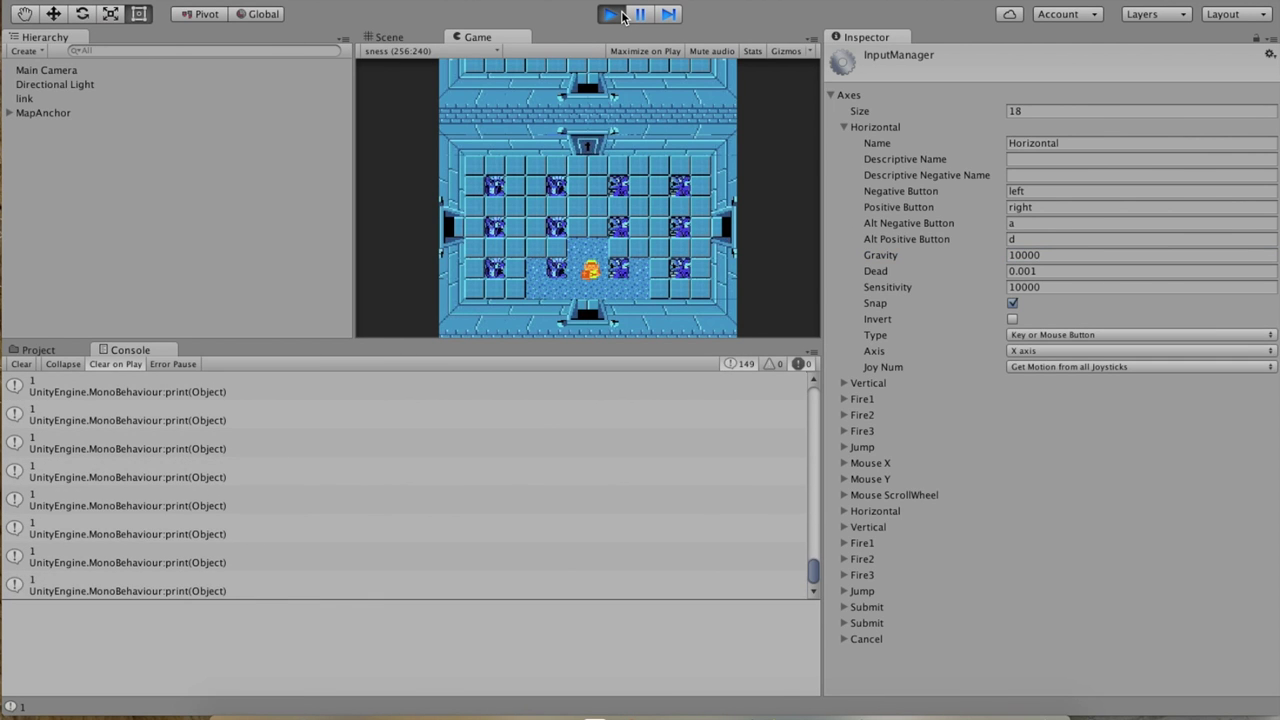
pyautogui.press('Right')
# Stop the game and set the Vertical axis's Sensitivity and Gravity to 100000
pyautogui.click(612, 14)
pyautogui.click(843, 383)
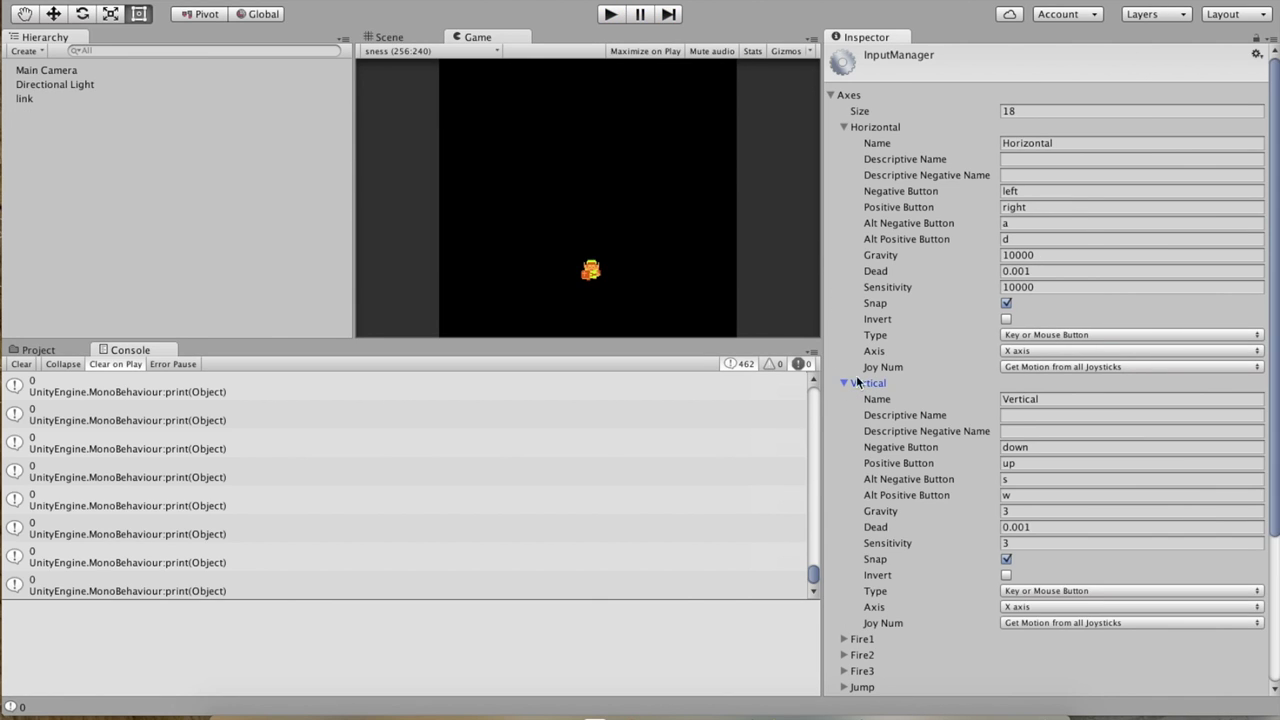
pyautogui.click(1033, 542)
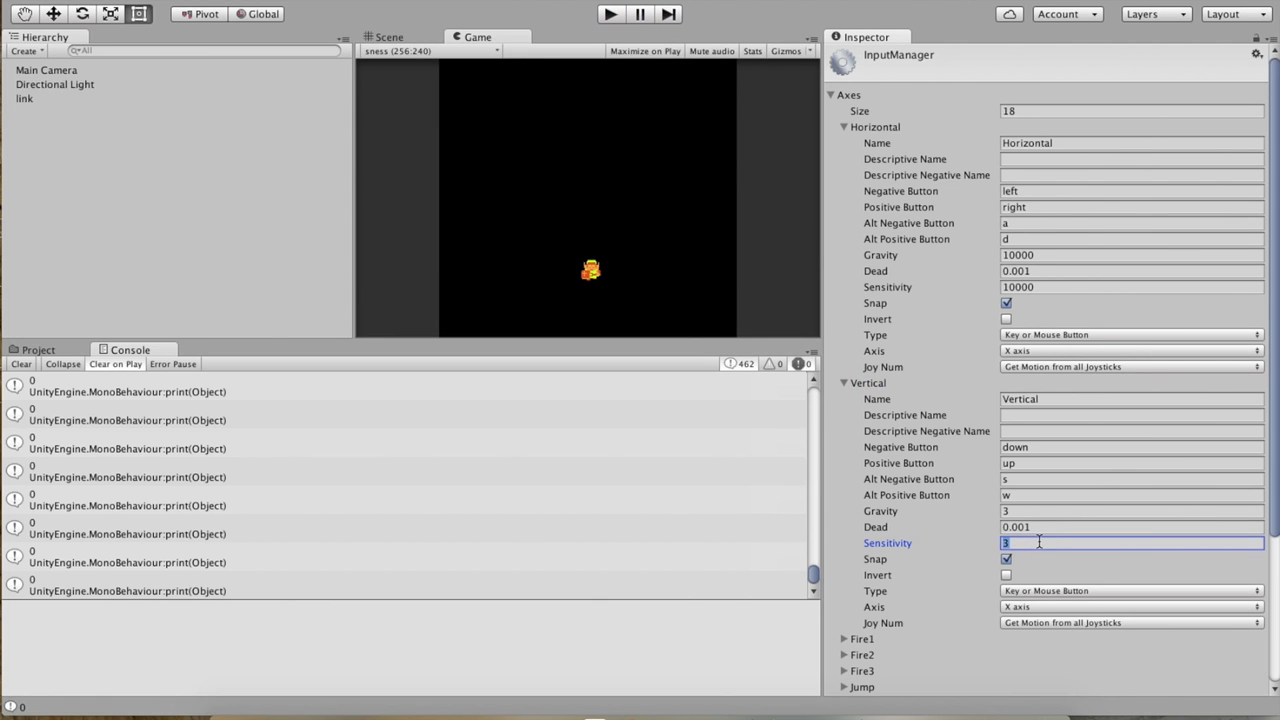
pyautogui.write('100000')
pyautogui.click(1023, 511)
pyautogui.write('10')
pyautogui.write('00')
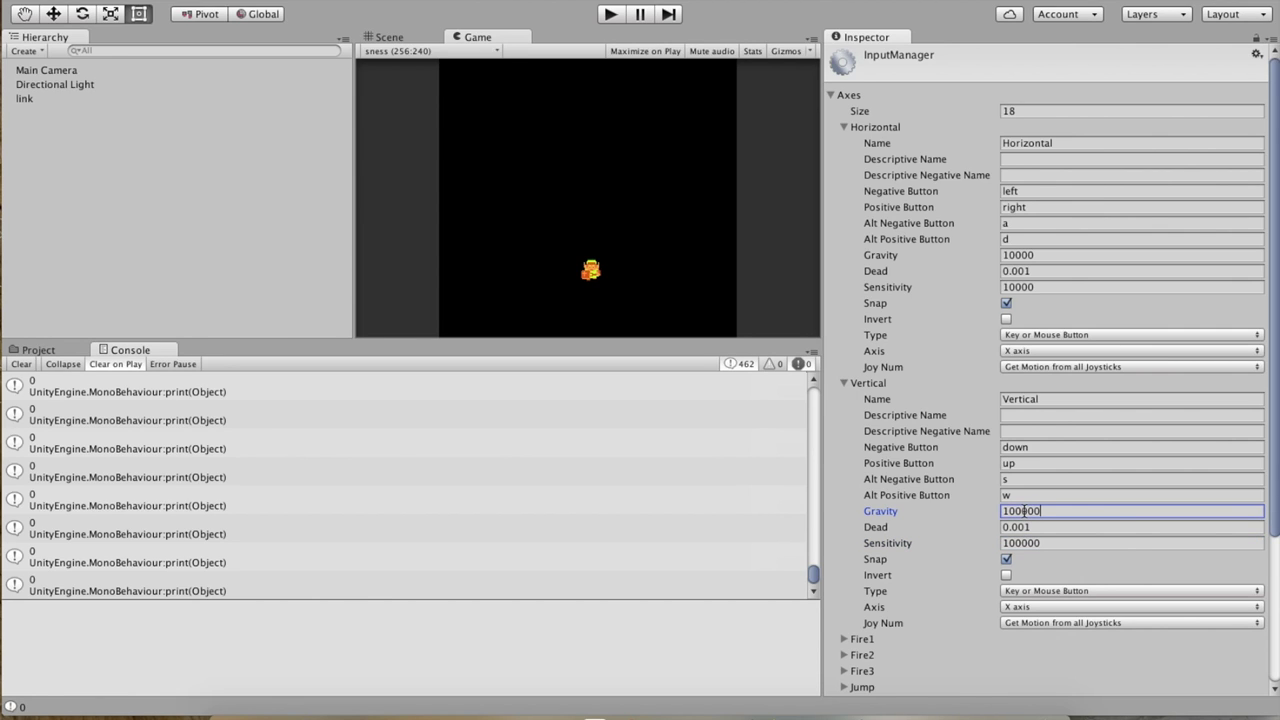